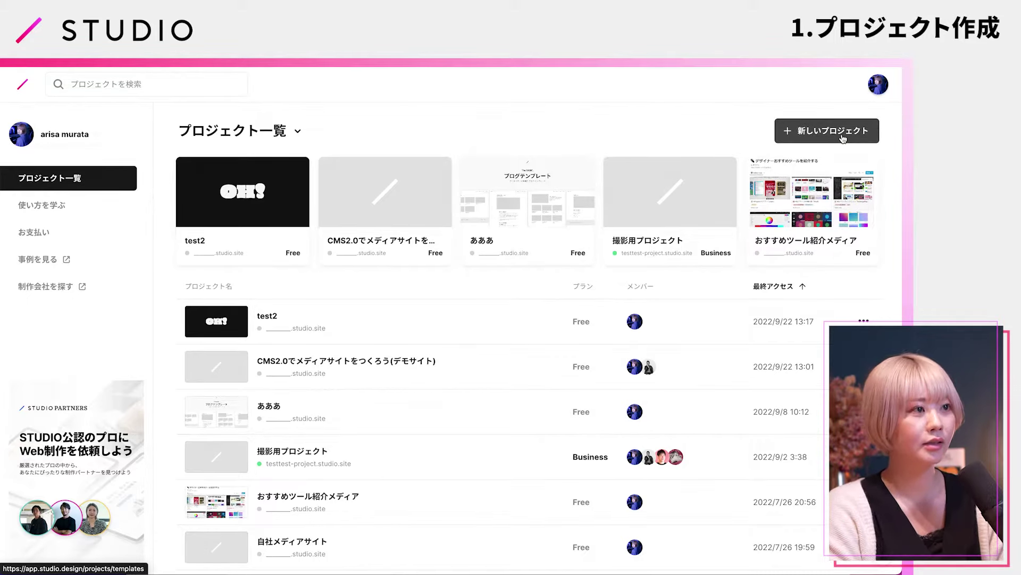
Start a new project and look through the blank, The BASIC and designed templates on offer
click(843, 136)
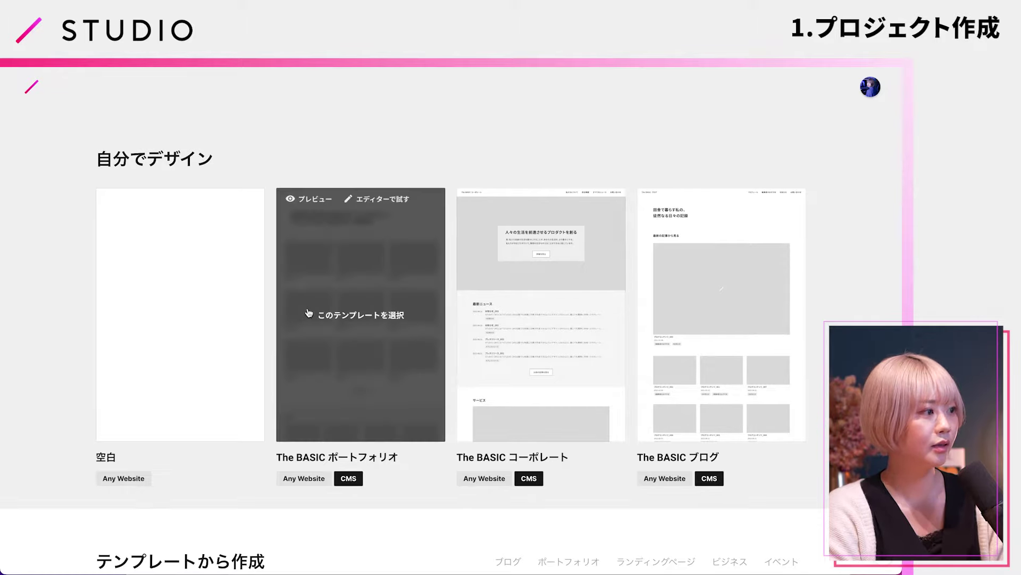
scroll(319, 319, down, 2)
scroll(479, 287, up, 1)
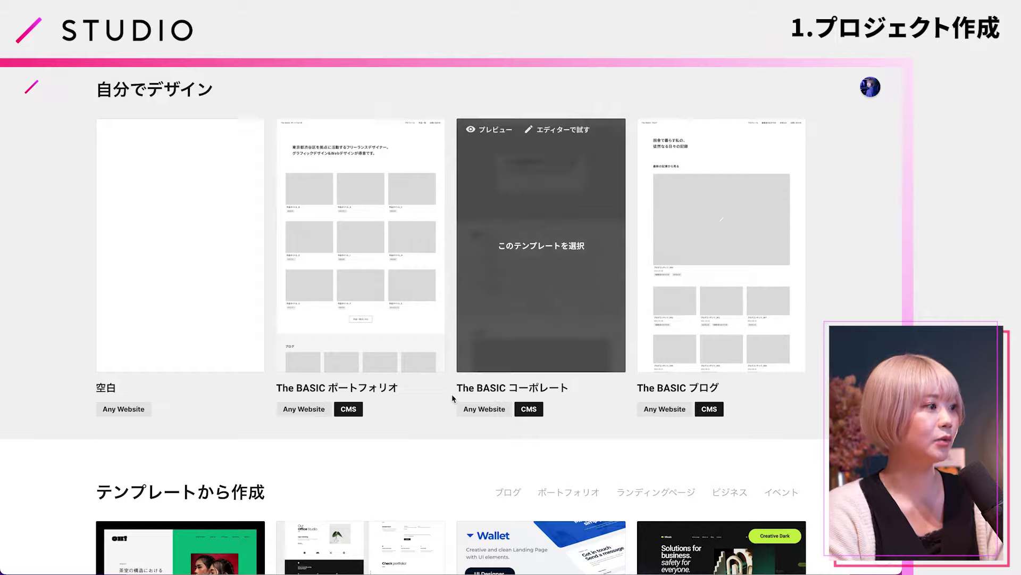
scroll(451, 394, down, 4)
scroll(355, 355, down, 2)
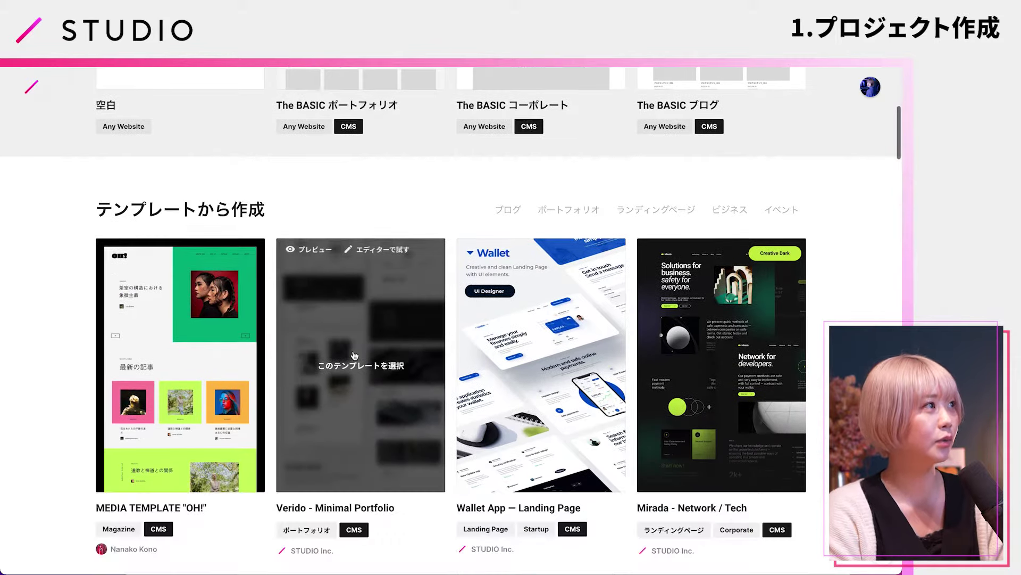
scroll(355, 355, down, 8)
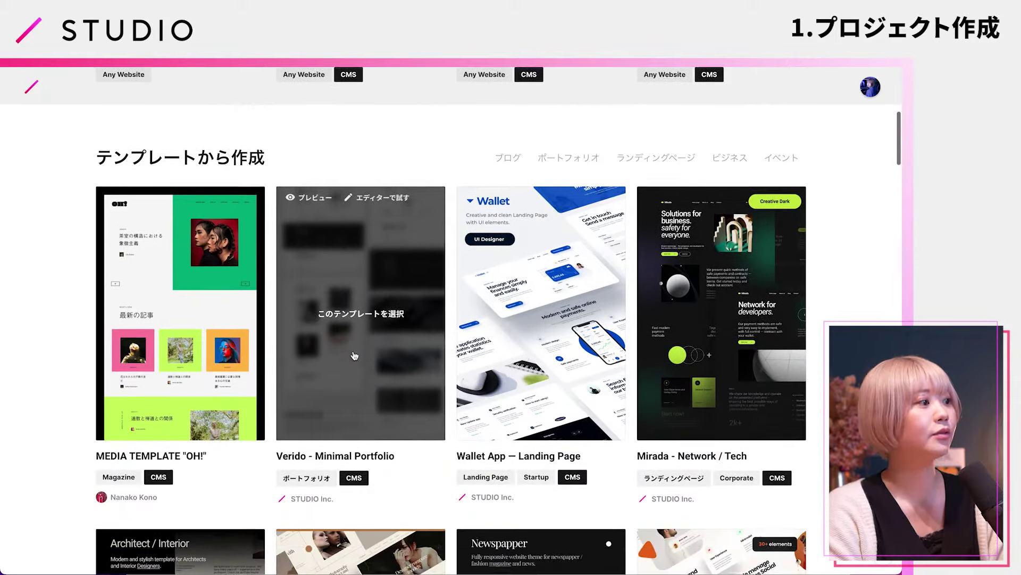
scroll(355, 355, up, 13)
scroll(355, 355, up, 2)
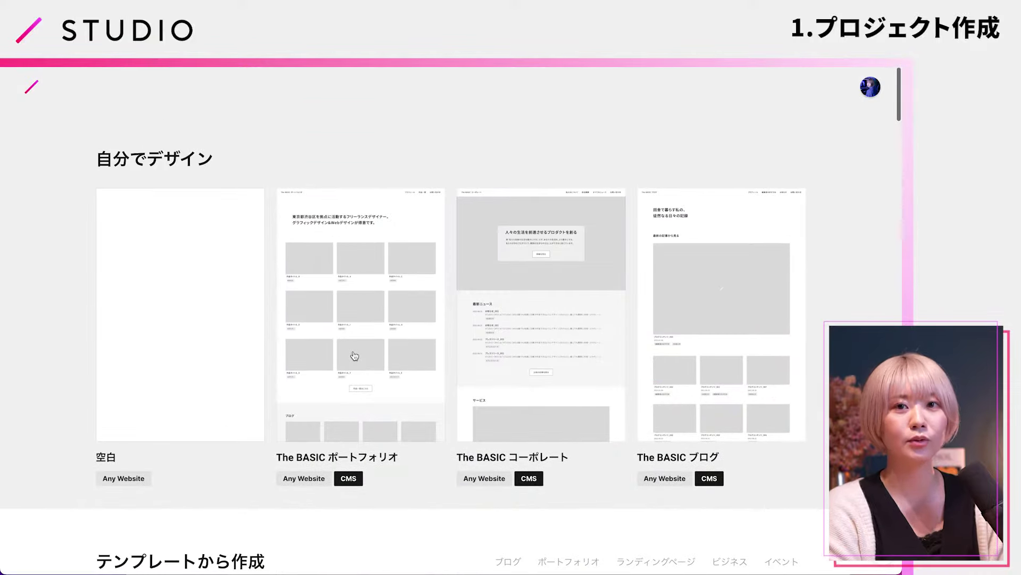
Create a project from the blank (空白) template and name it "アリメディア"
click(229, 291)
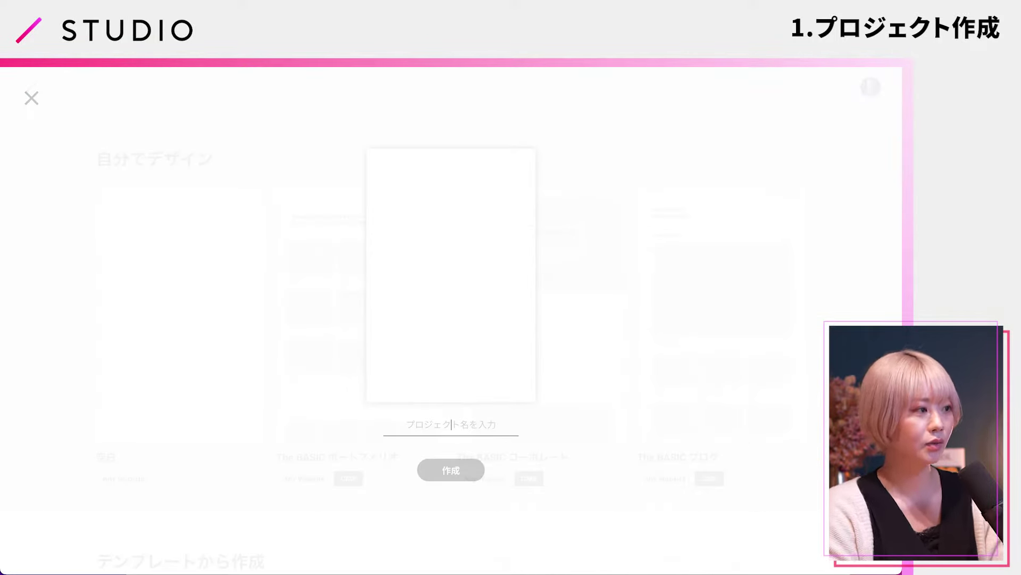
text(ありめ)
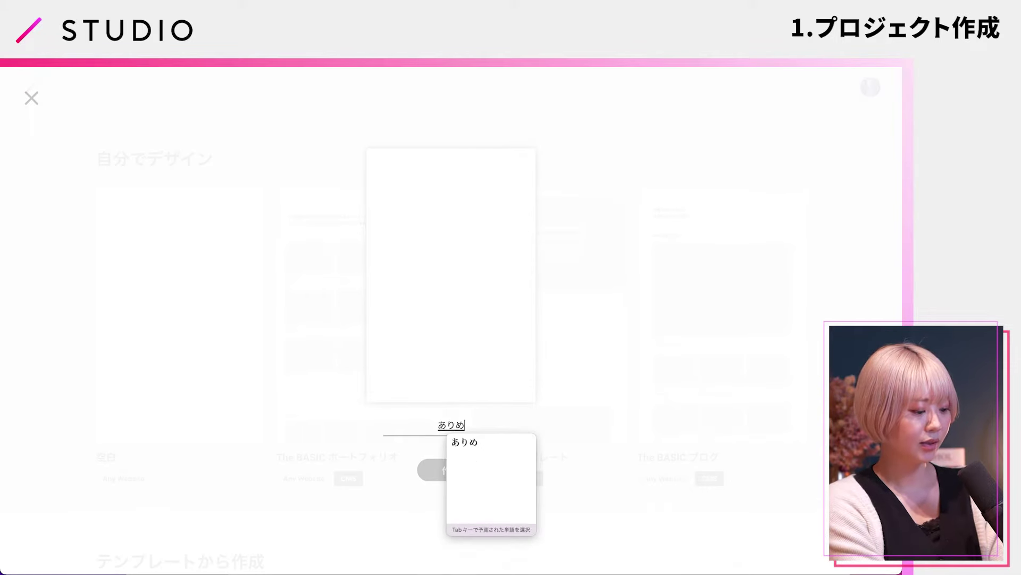
text(でぃああ)
key(space)
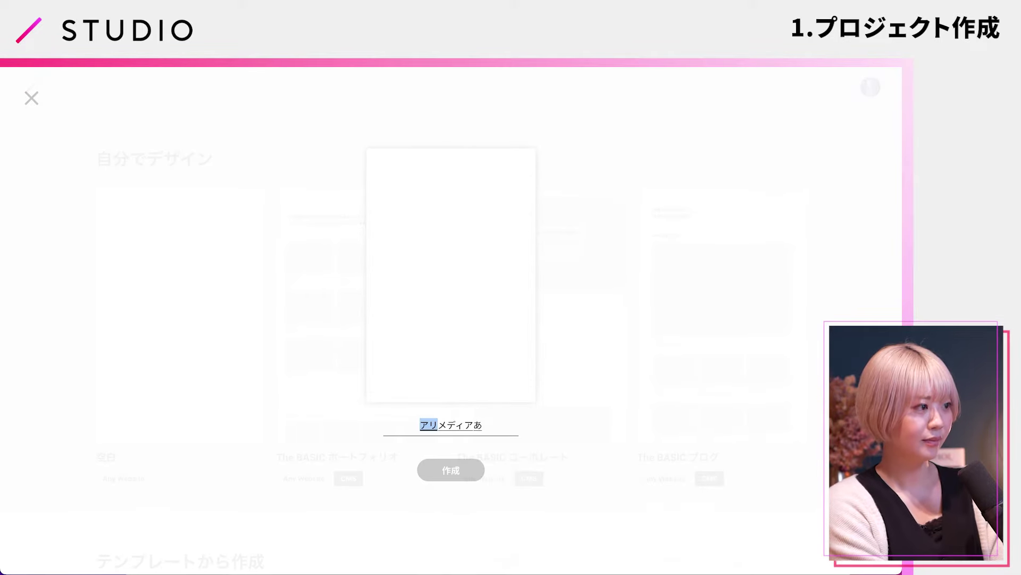
key(BackSpace)
key(Return)
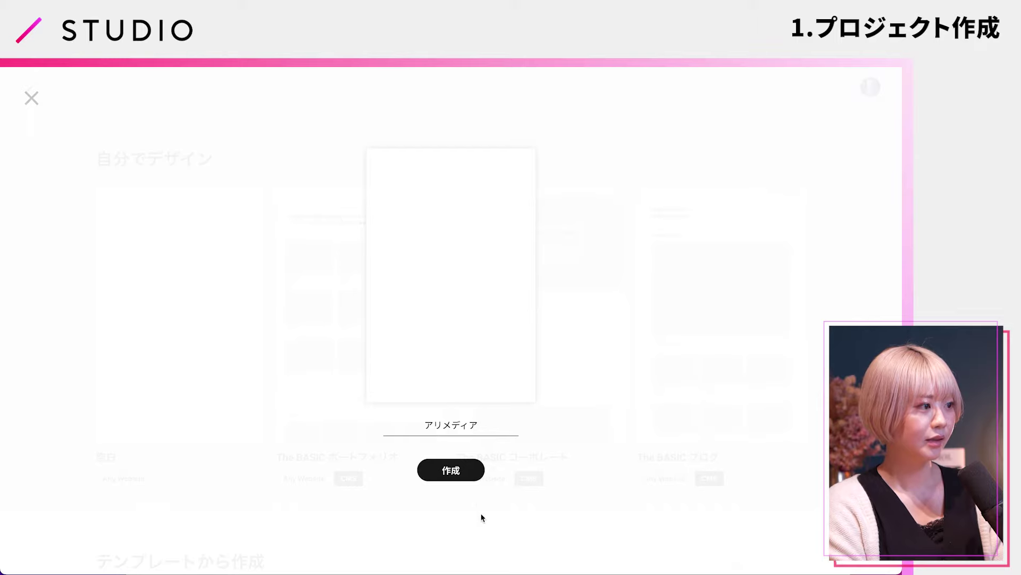
click(470, 473)
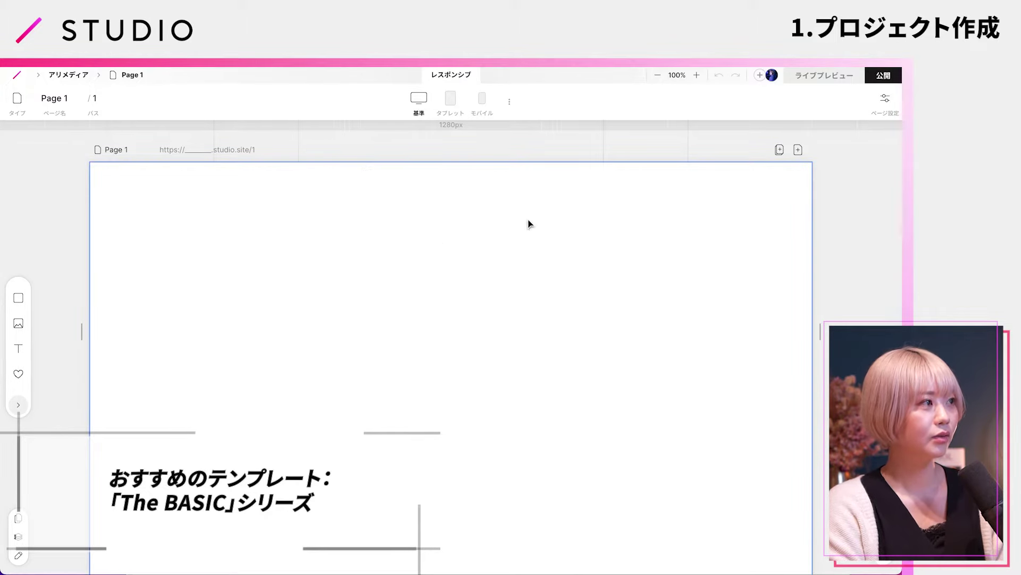
scroll(521, 355, down, 1)
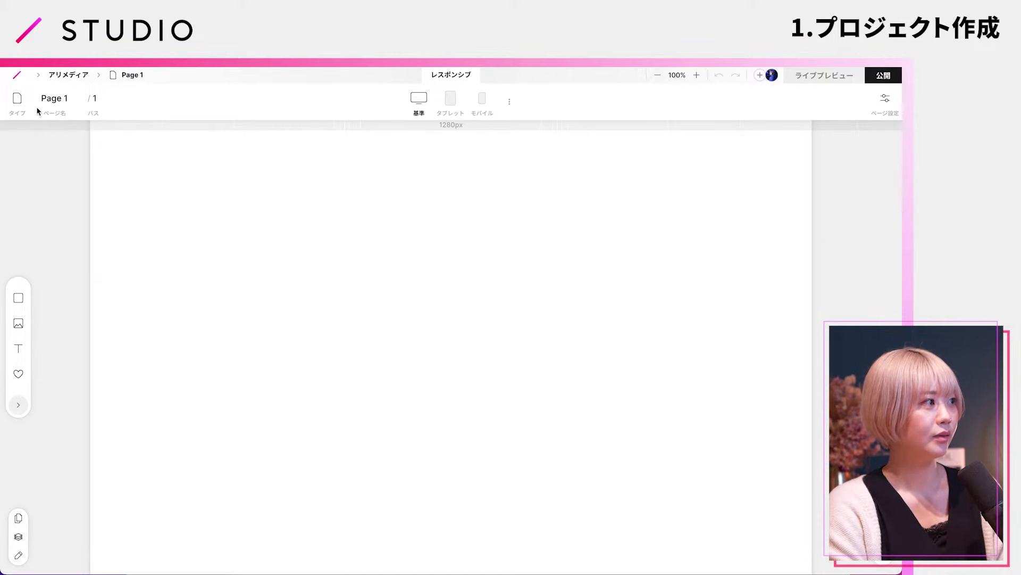
Return to the project list and create another project from the "The BASIC ブログ" template, named "テスト"
click(17, 74)
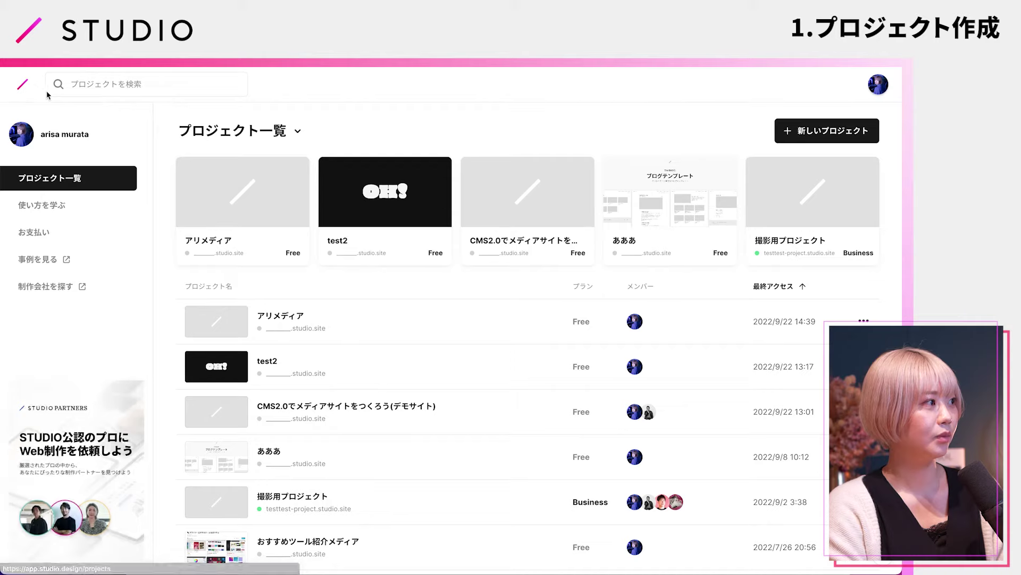
click(857, 131)
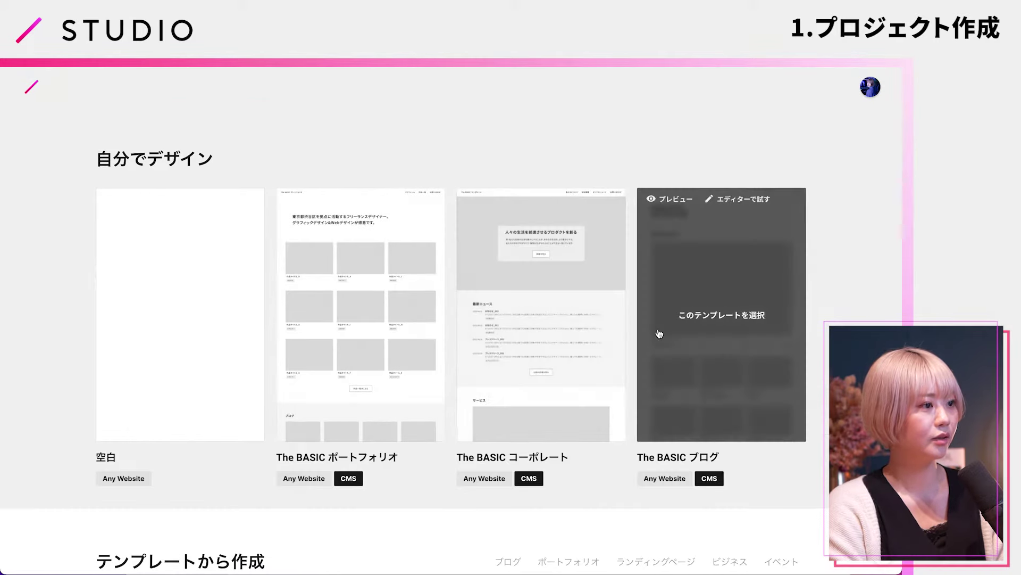
click(771, 330)
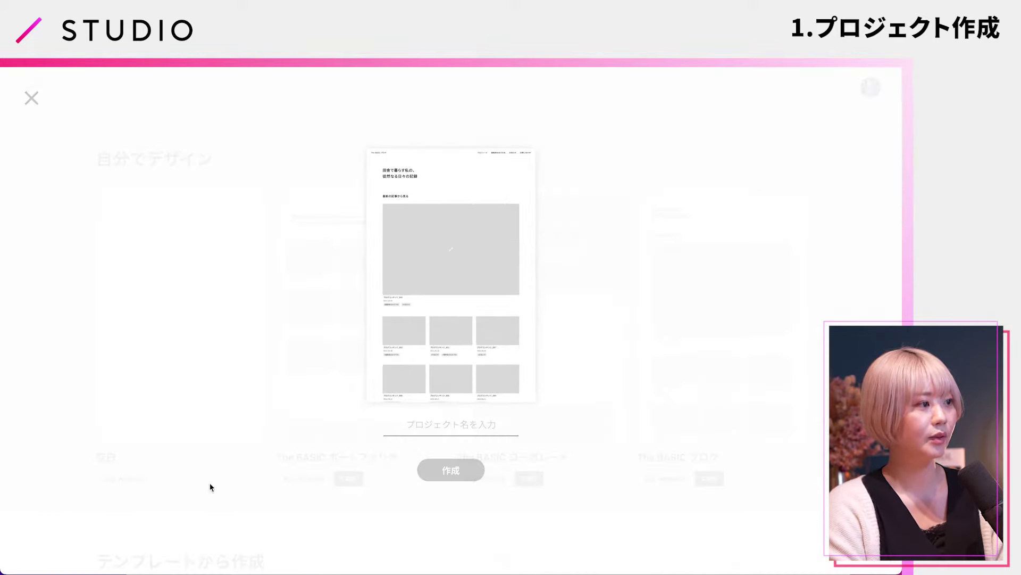
text(テスト)
click(479, 475)
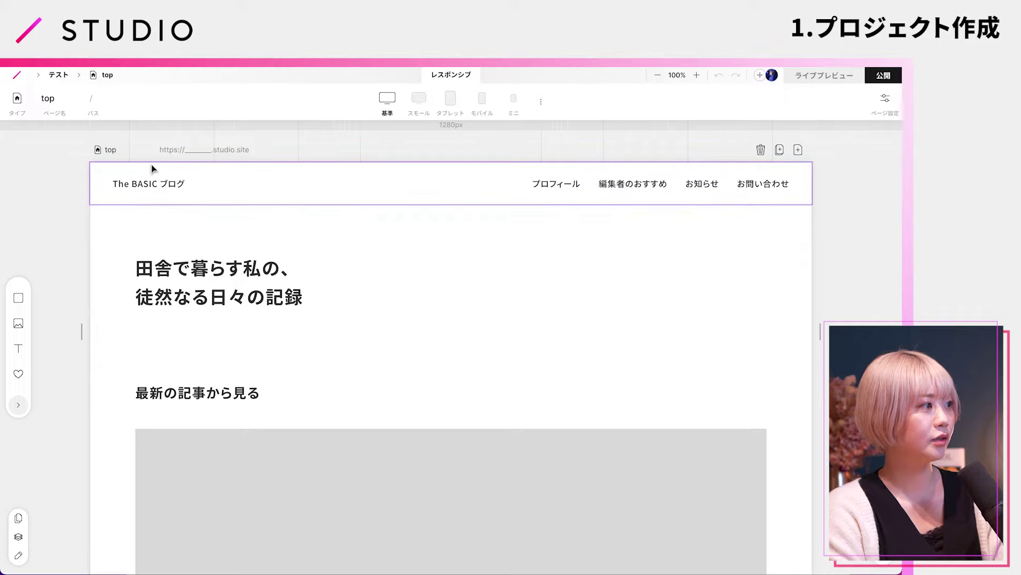
Examine the blog template's top page from the main heading through the 最新の記事から見る section
click(213, 308)
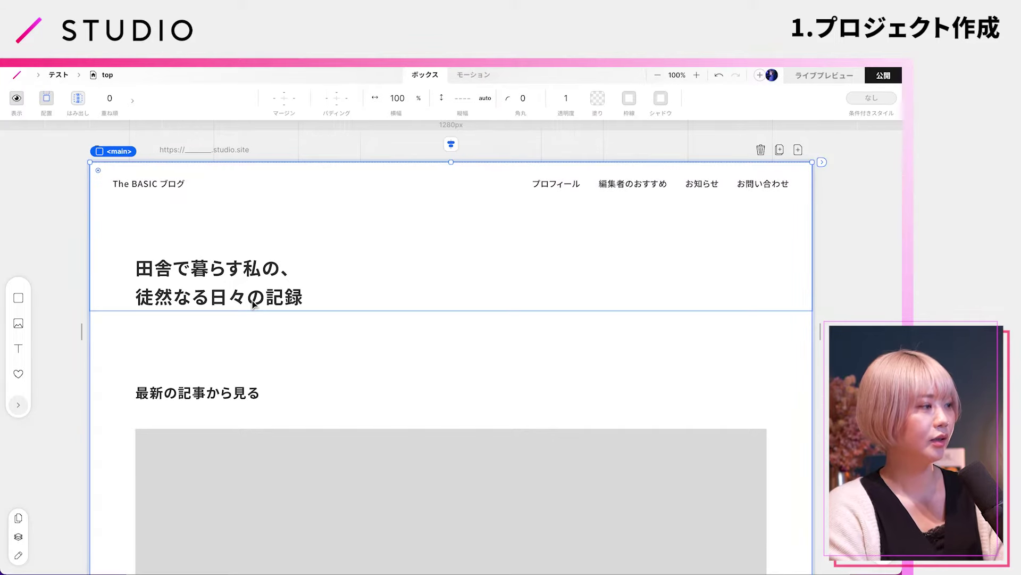
scroll(253, 304, down, 3)
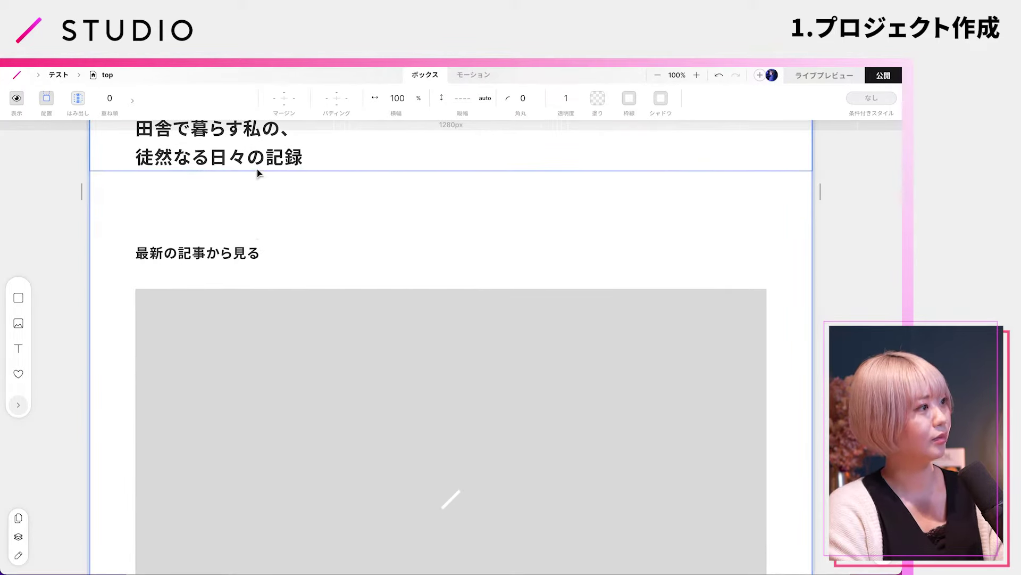
scroll(259, 169, up, 1)
click(232, 314)
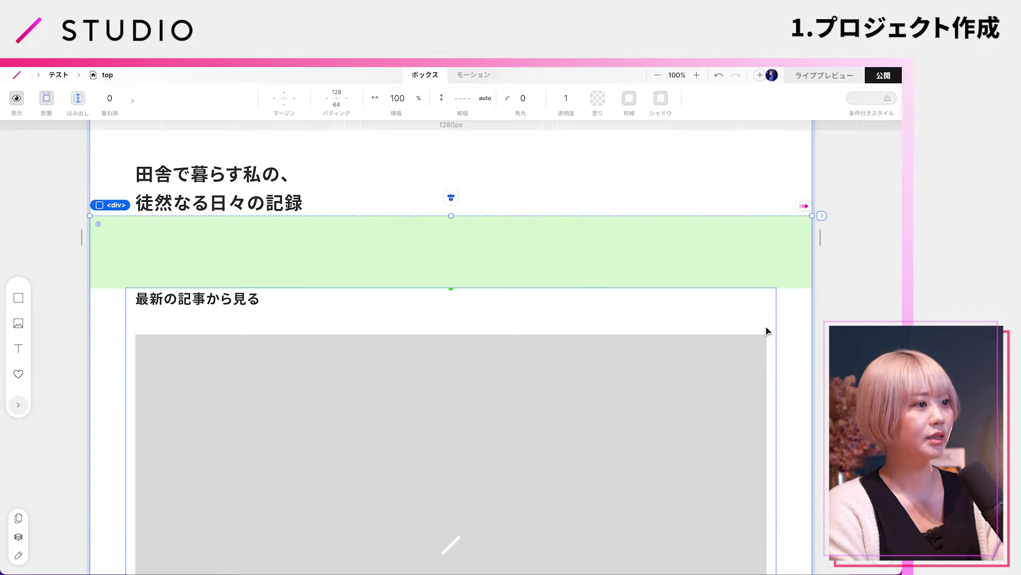
scroll(370, 406, down, 1)
right_click(369, 404)
key(Escape)
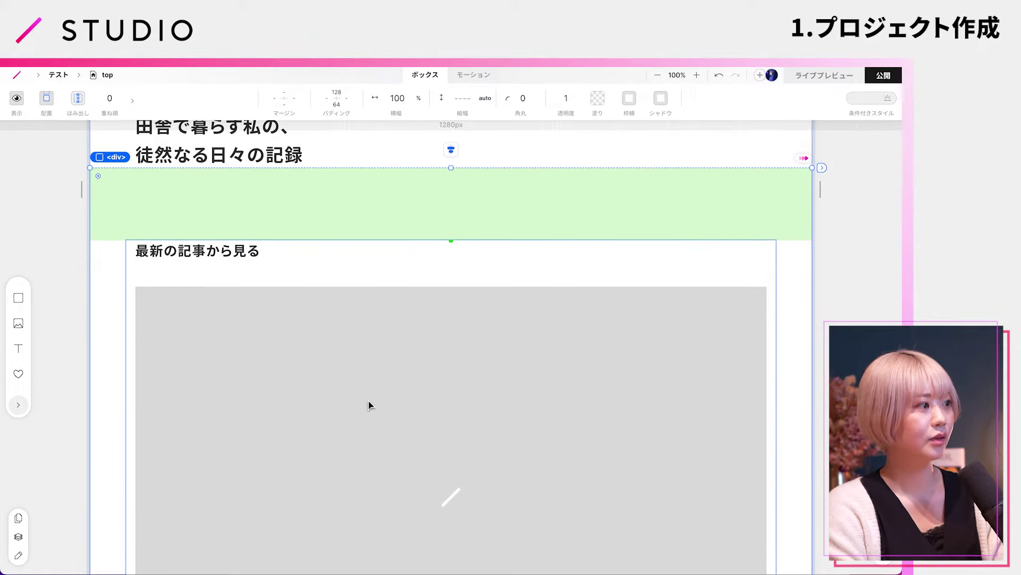
scroll(431, 283, down, 2)
scroll(431, 284, down, 10)
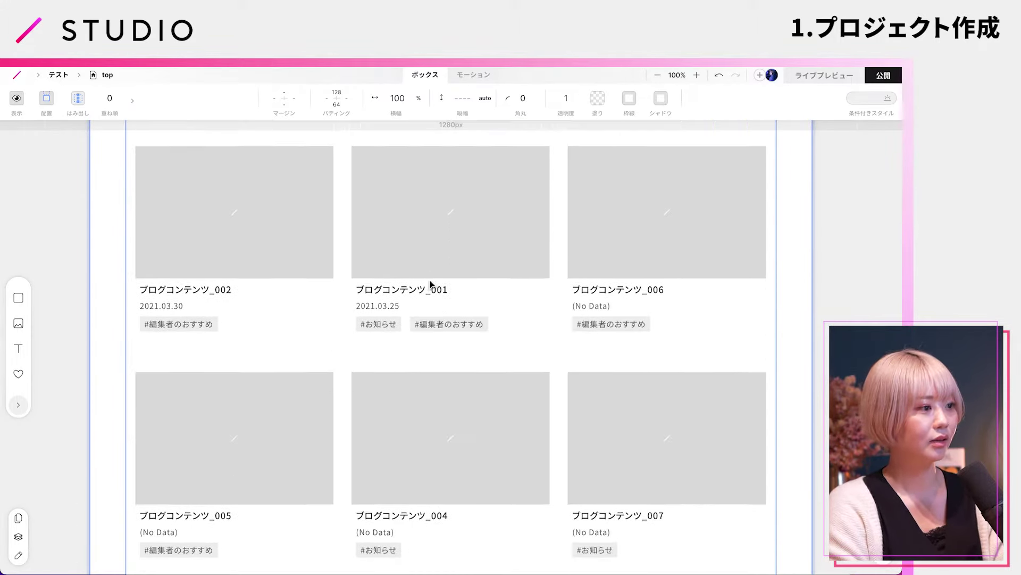
Inspect the article grid container and the boxes of the 食に関する記事 section on the top page
click(418, 345)
scroll(417, 343, down, 8)
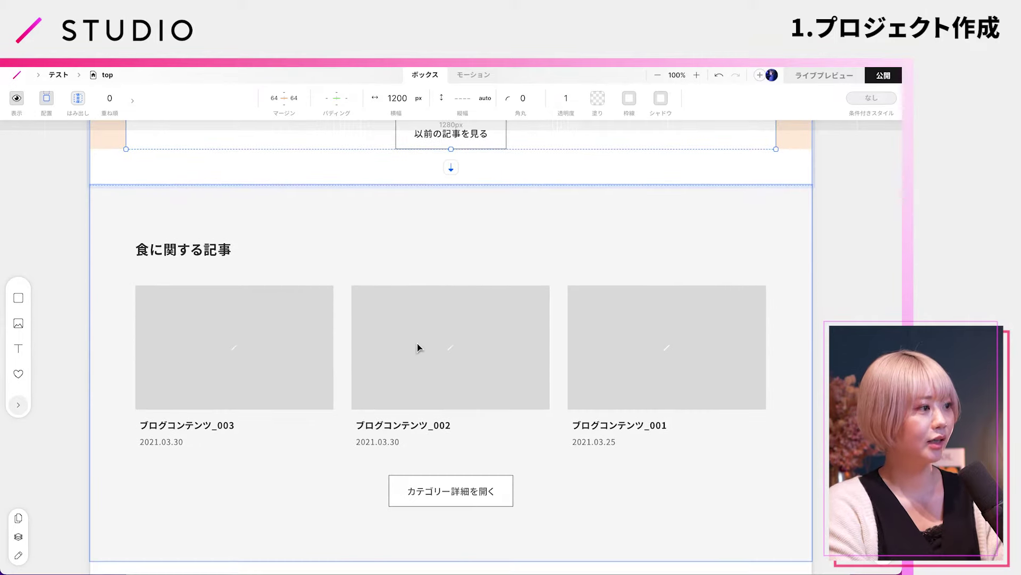
click(399, 347)
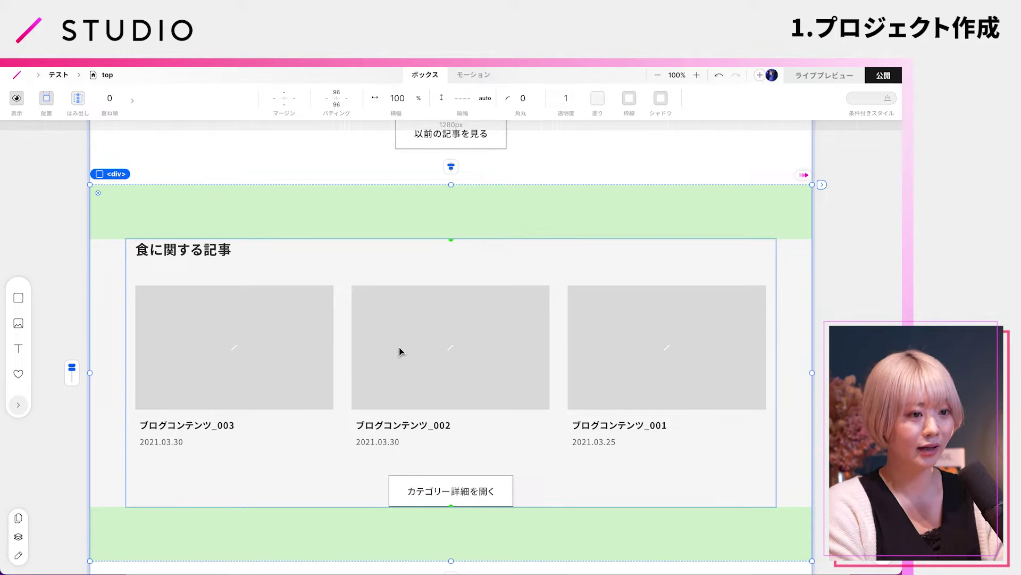
click(428, 263)
scroll(429, 264, up, 3)
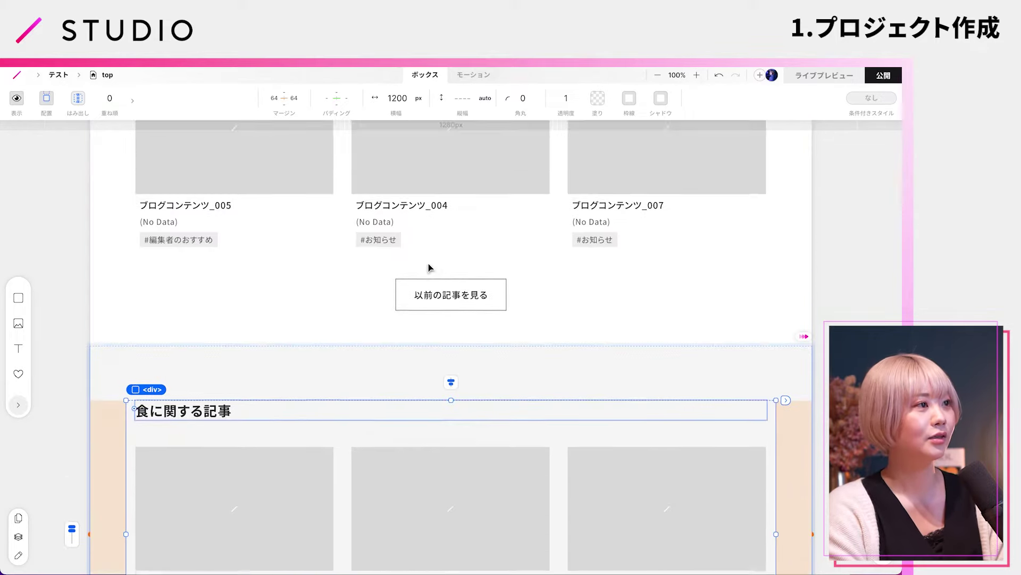
scroll(429, 263, up, 1)
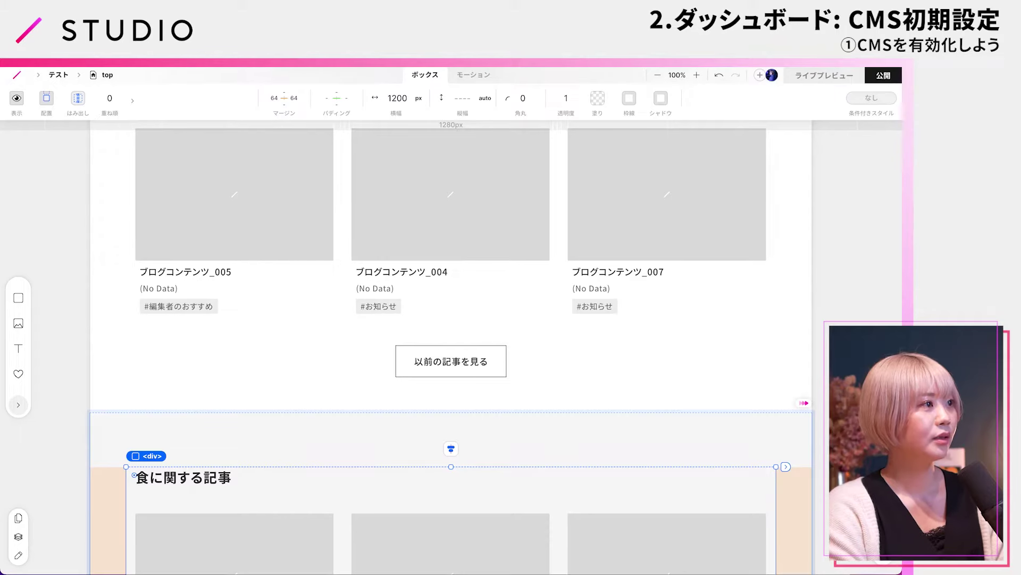
Return to the project list, open the dashboard of the アリメディア project and go to its CMS page
click(32, 81)
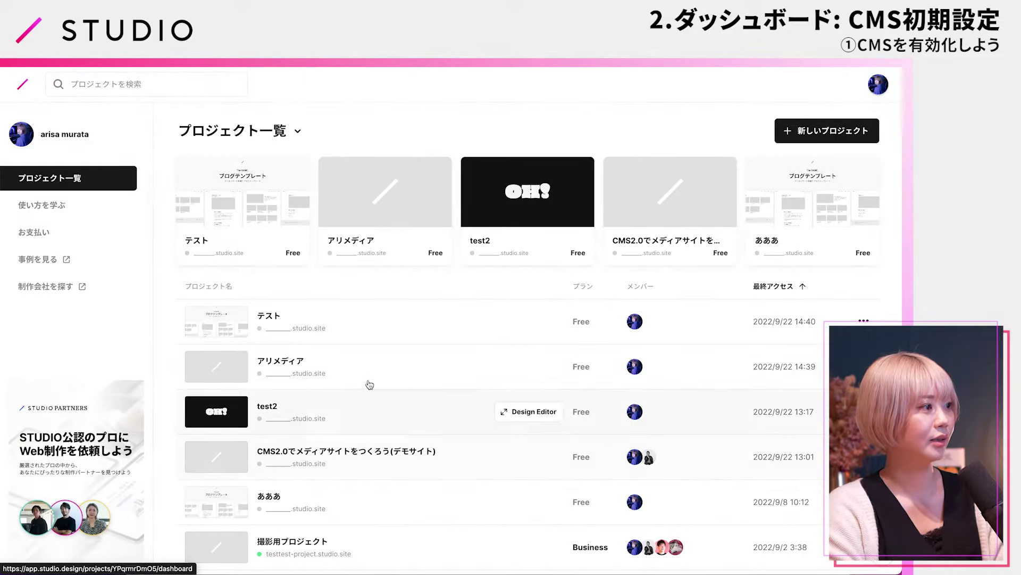
click(564, 367)
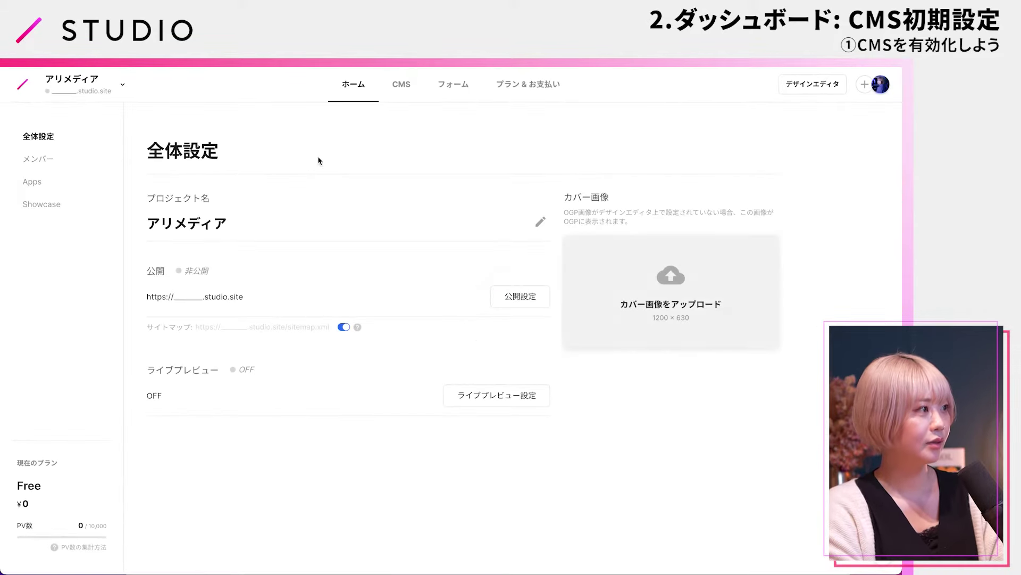
click(75, 81)
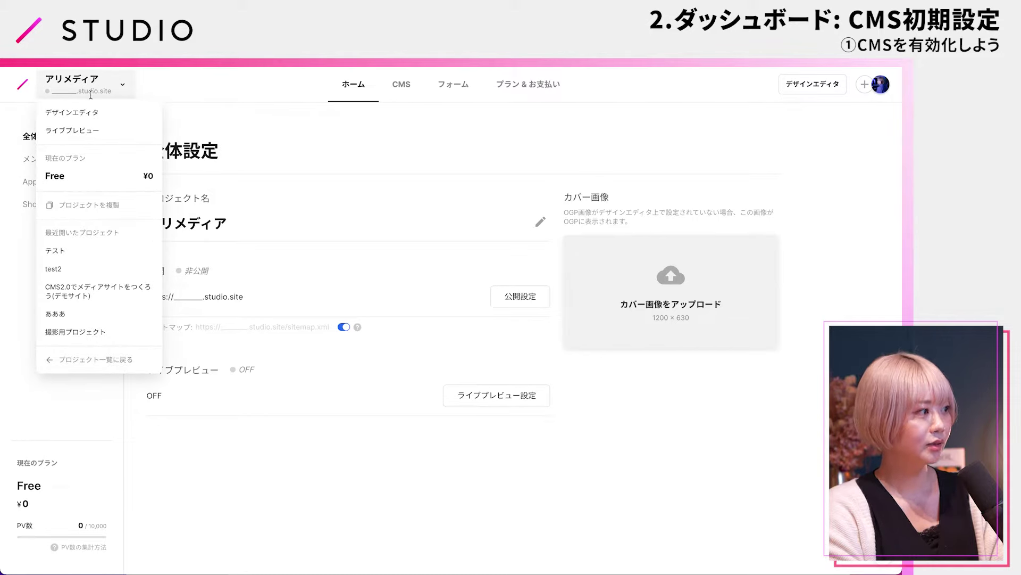
click(203, 82)
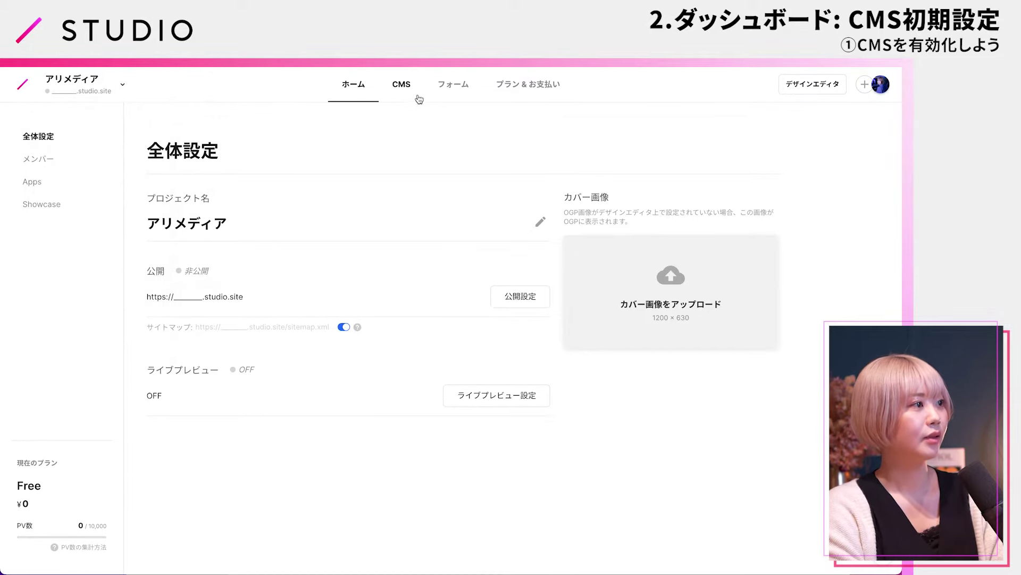
click(419, 98)
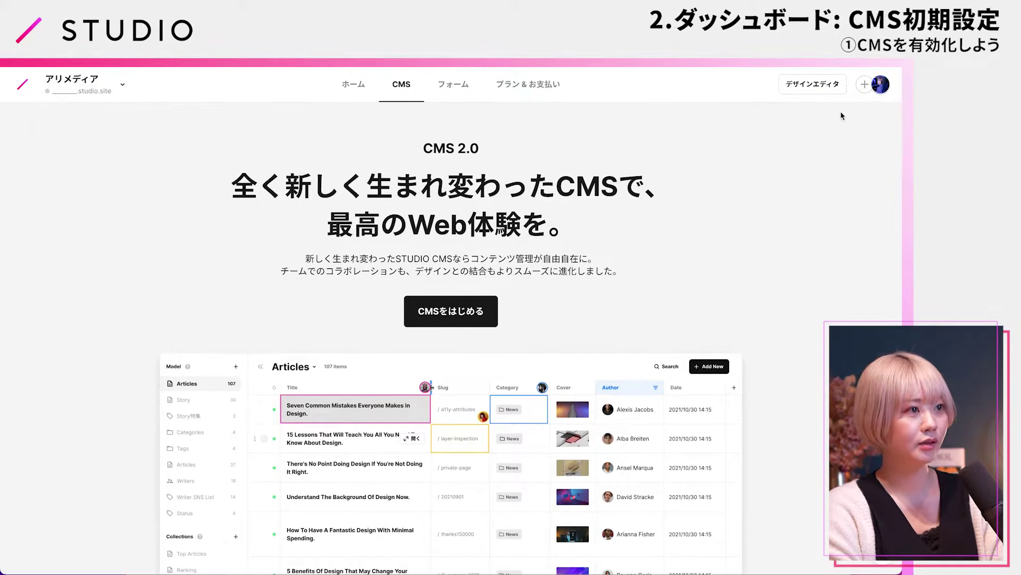
Open the project in the design editor and reach the CMS start page through the CMS category of addable elements
click(813, 85)
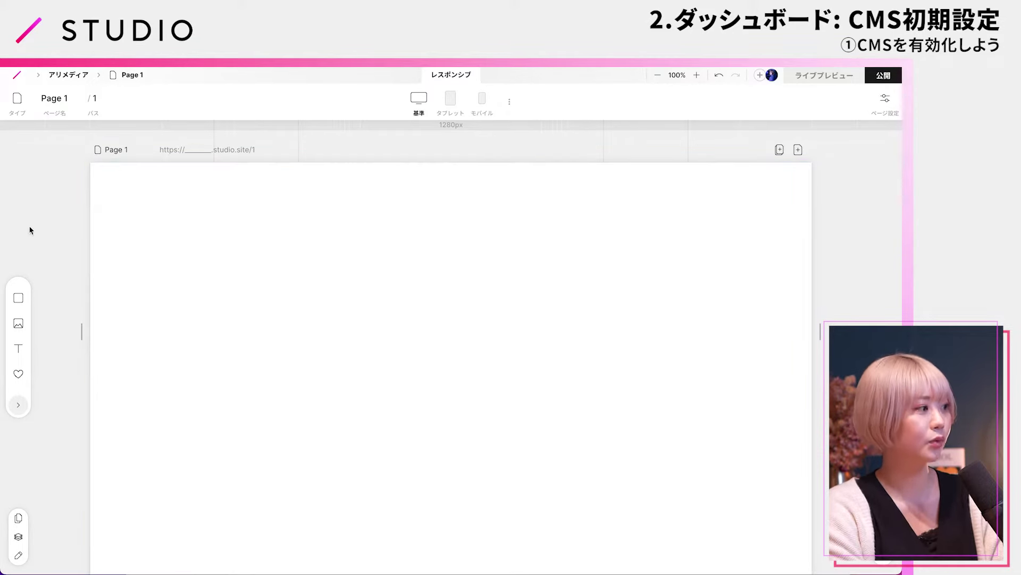
click(21, 401)
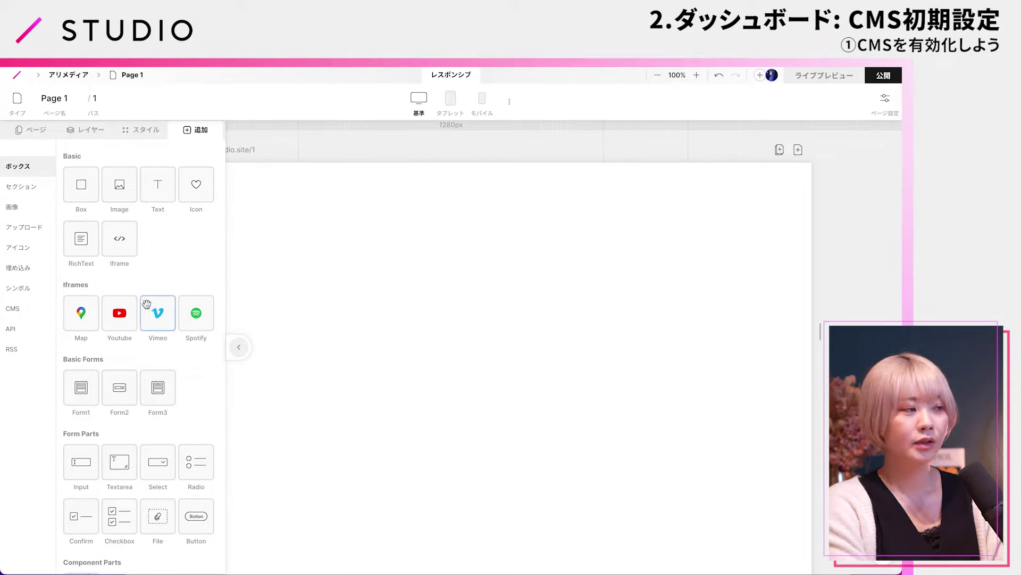
click(15, 309)
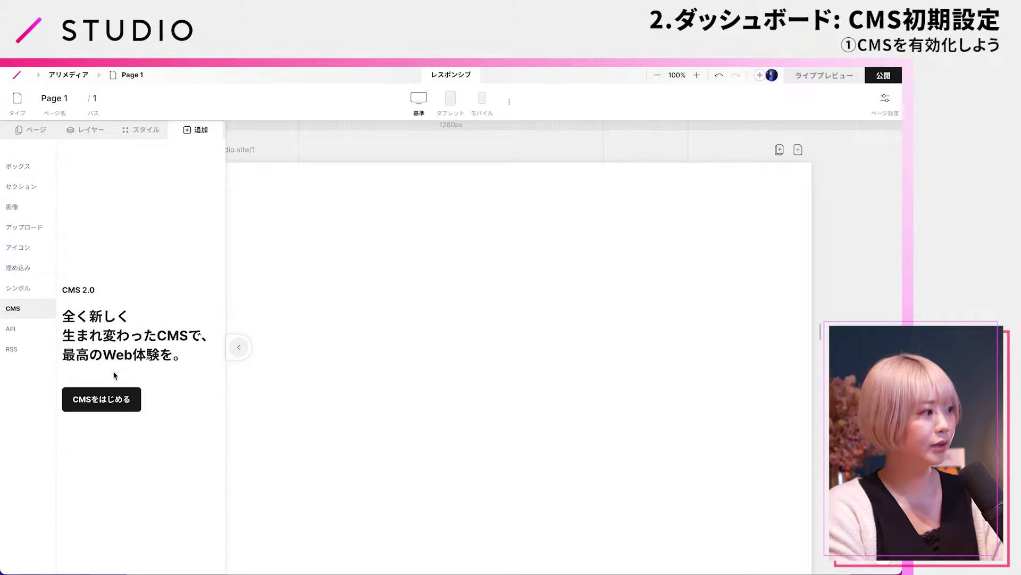
click(110, 407)
click(109, 407)
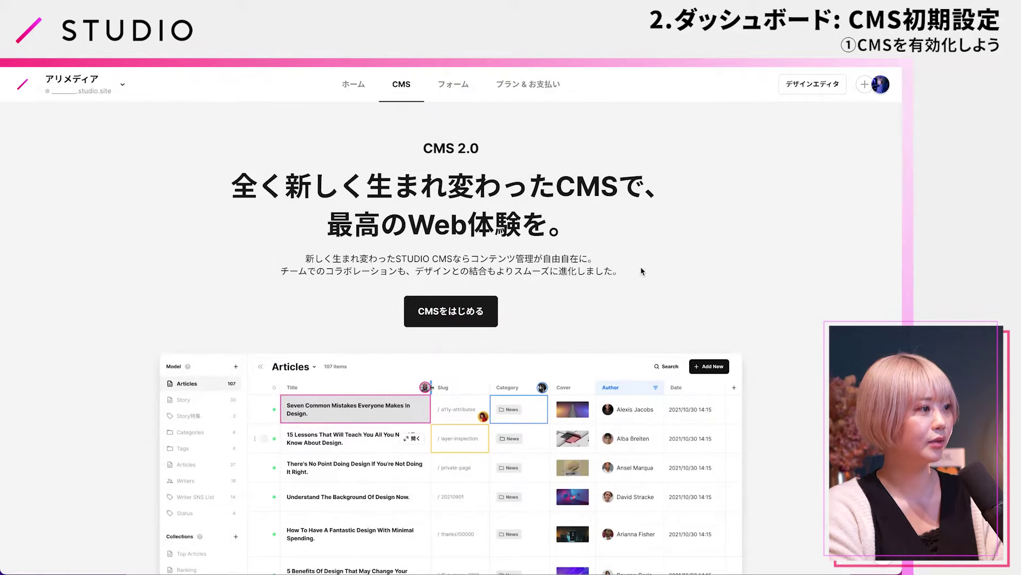
Enable the CMS for the アリメディア project, choosing 空白からはじめる so it starts without initial data
click(451, 310)
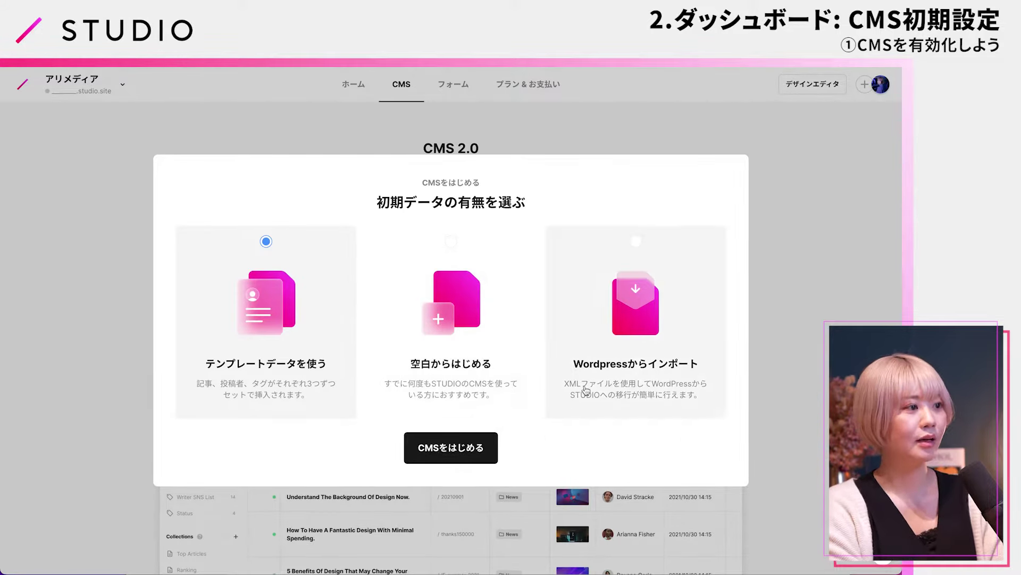
click(637, 370)
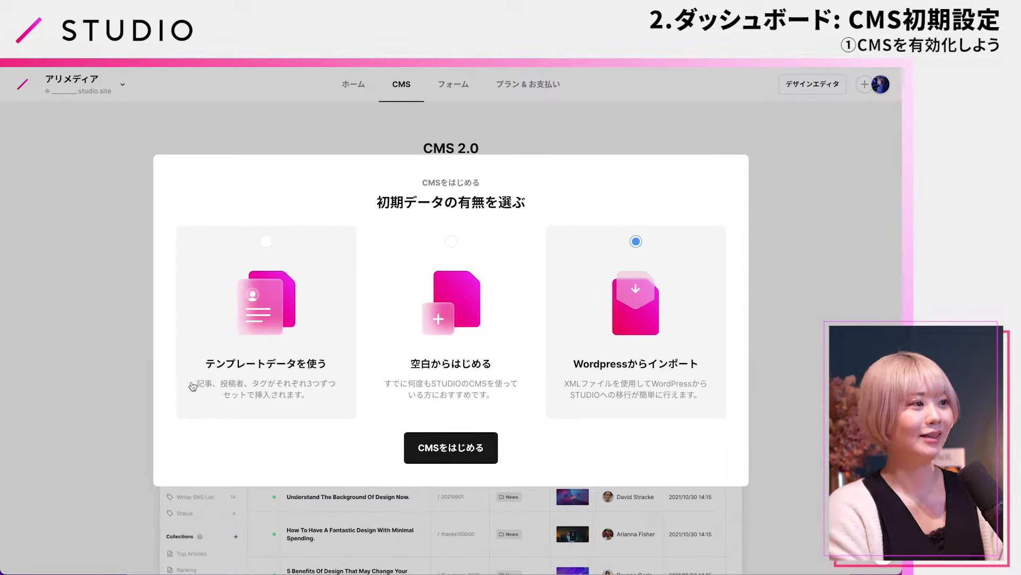
click(450, 339)
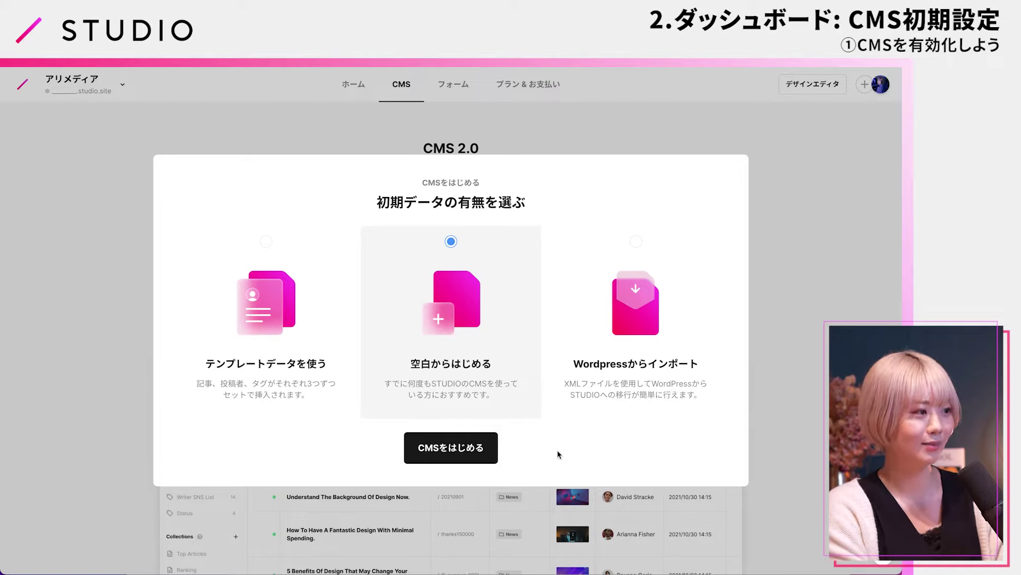
click(474, 454)
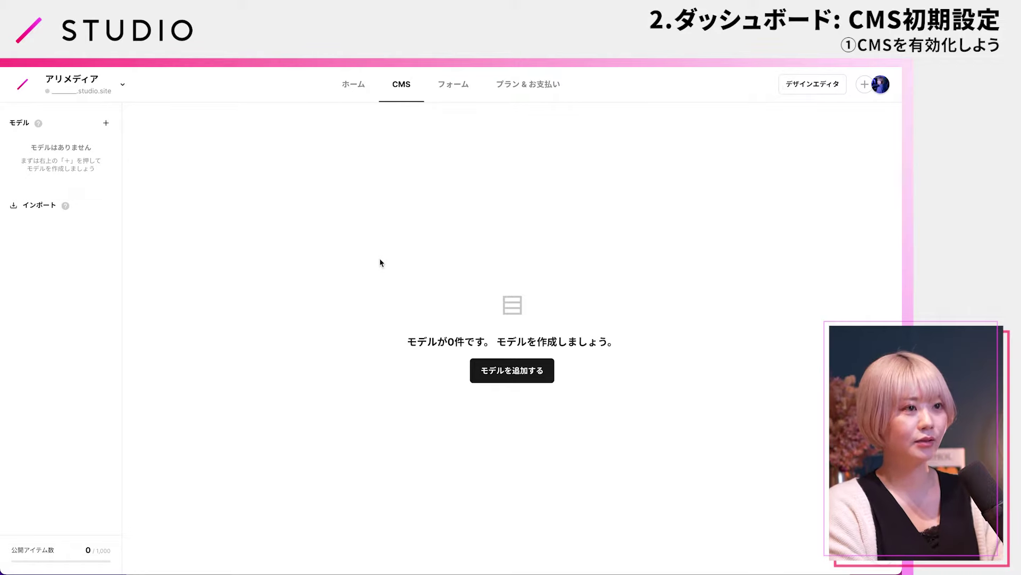
Review the available types for a new CMS model and create a model named 記事 of the 記事タイプ type
click(498, 377)
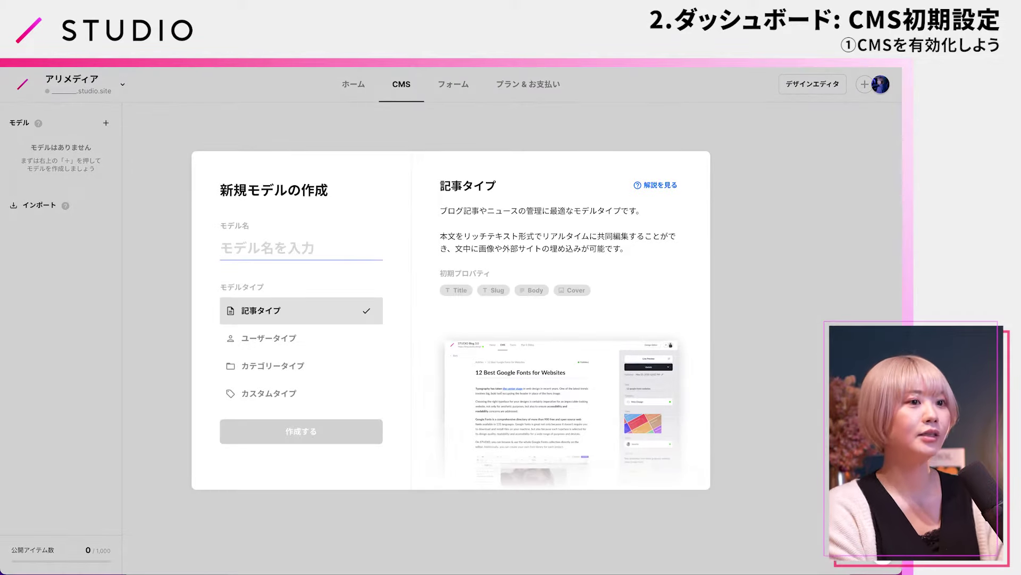
click(822, 195)
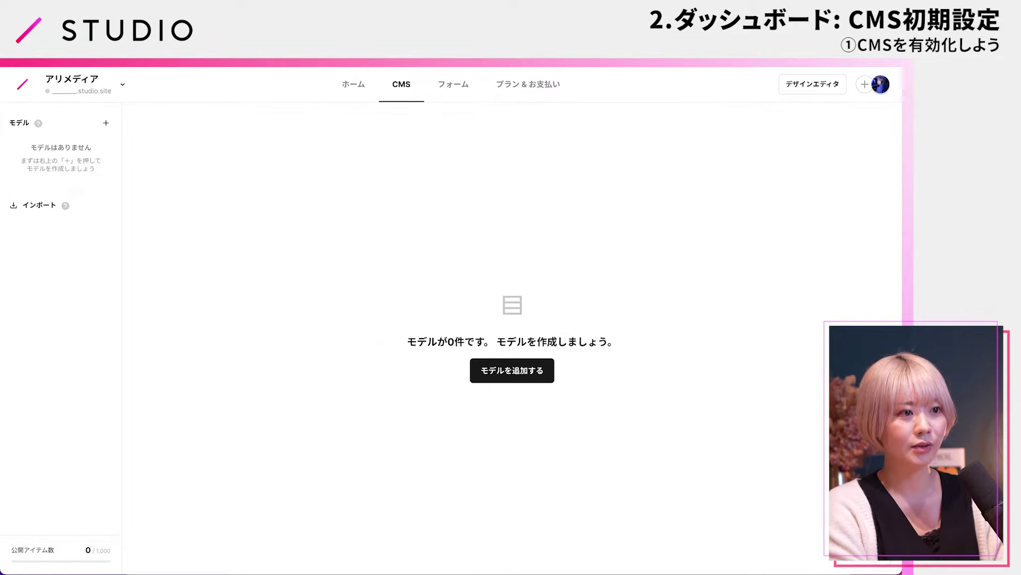
click(526, 369)
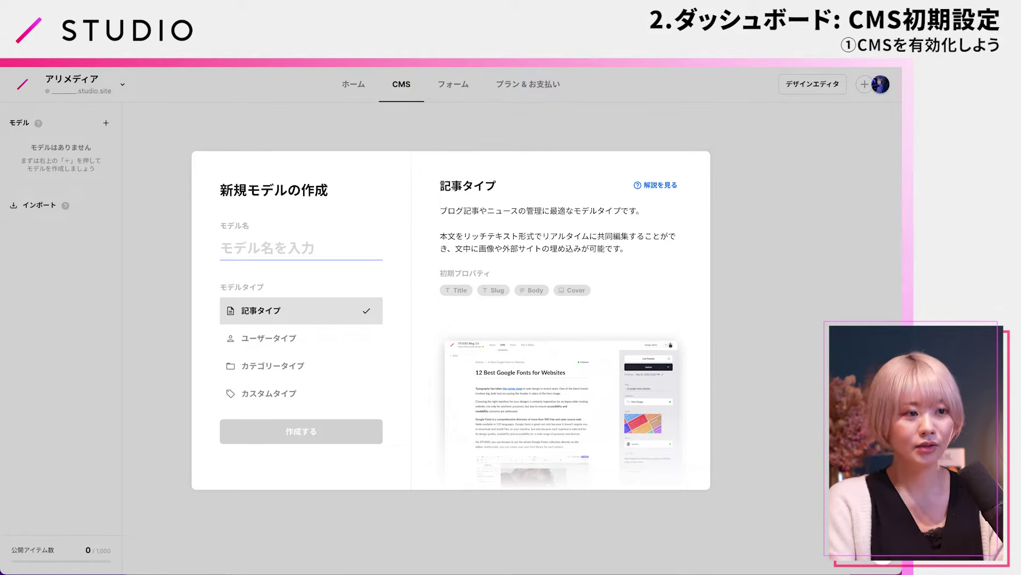
click(315, 338)
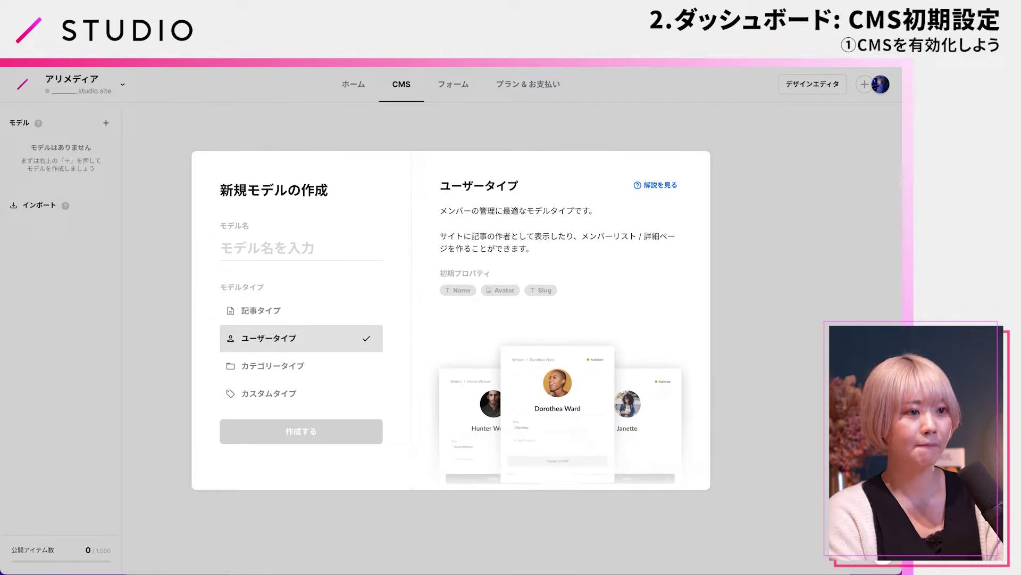
click(248, 375)
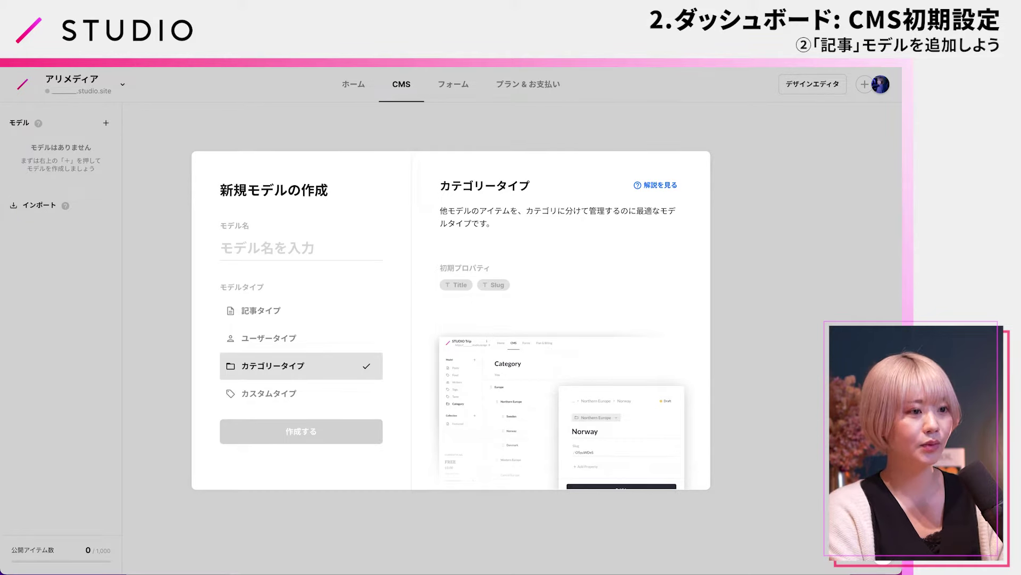
click(250, 248)
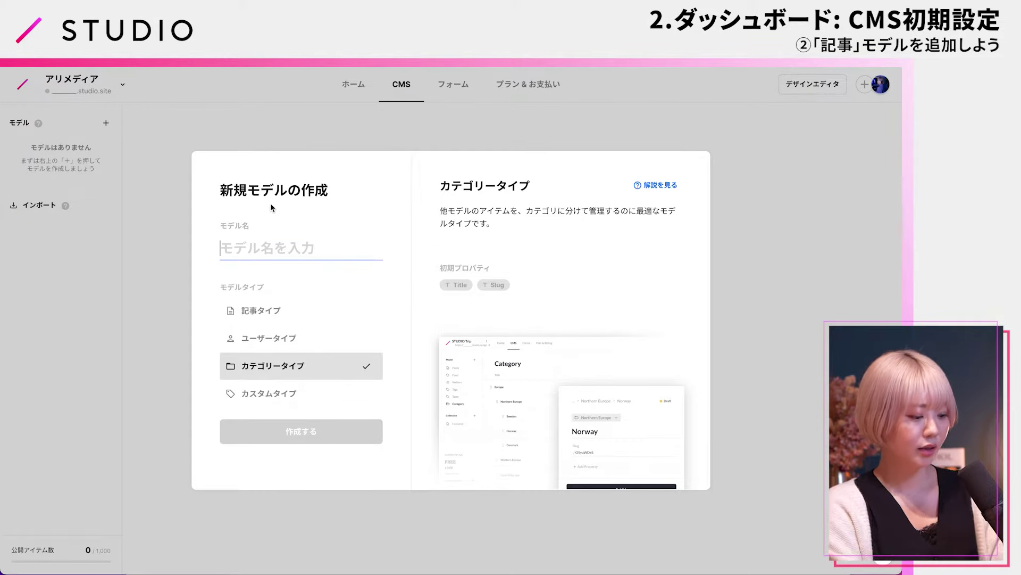
text(kiji)
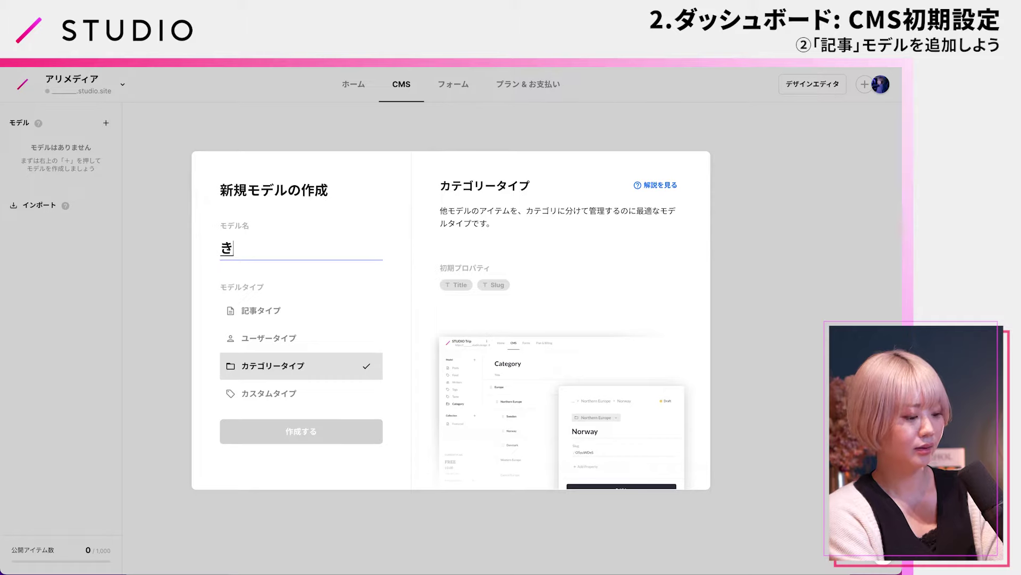
key(space)
key(Return)
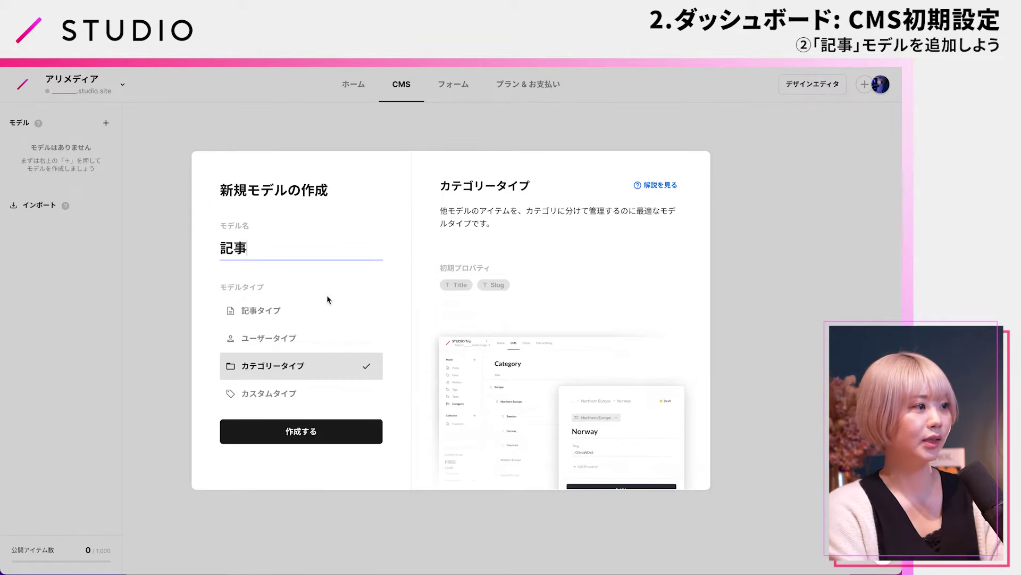
click(279, 310)
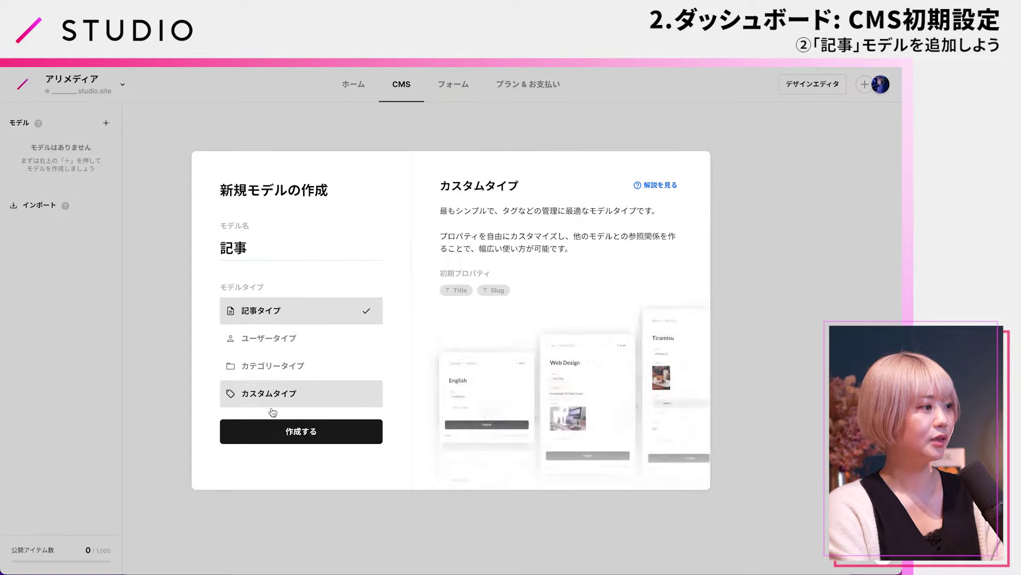
click(305, 436)
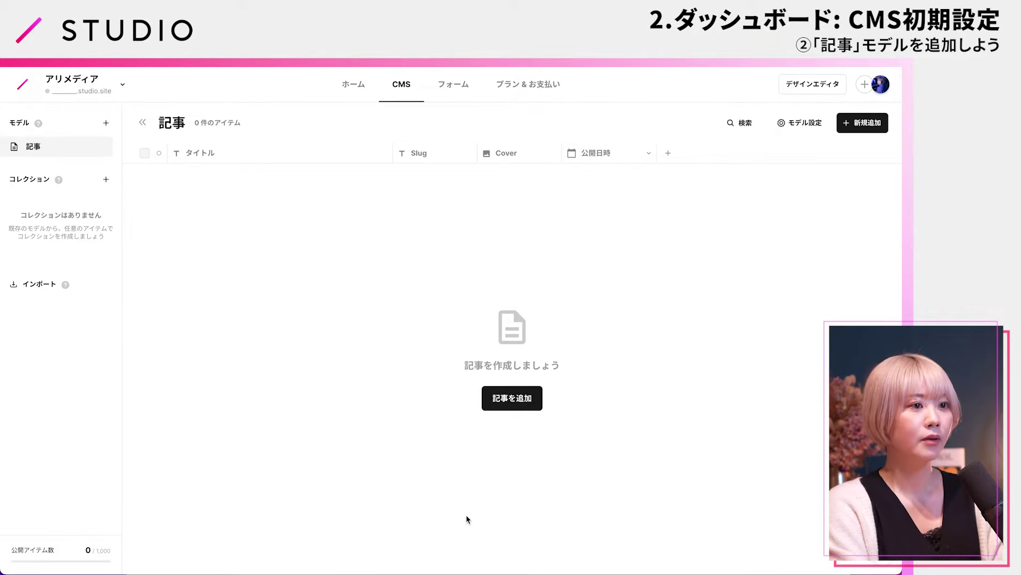
Add an item to the 記事 model and title it 美術と考古学の混同
click(539, 402)
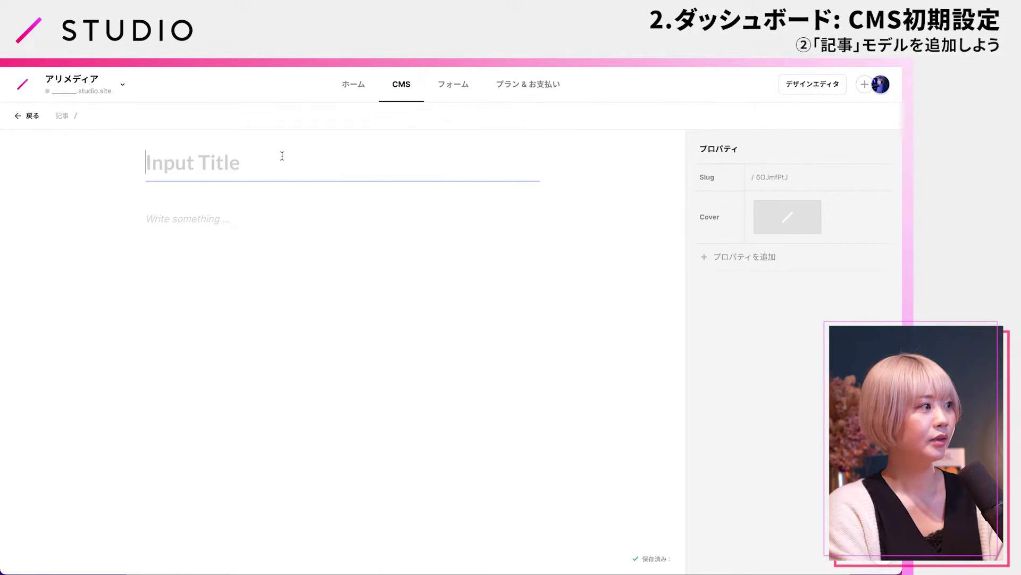
click(196, 218)
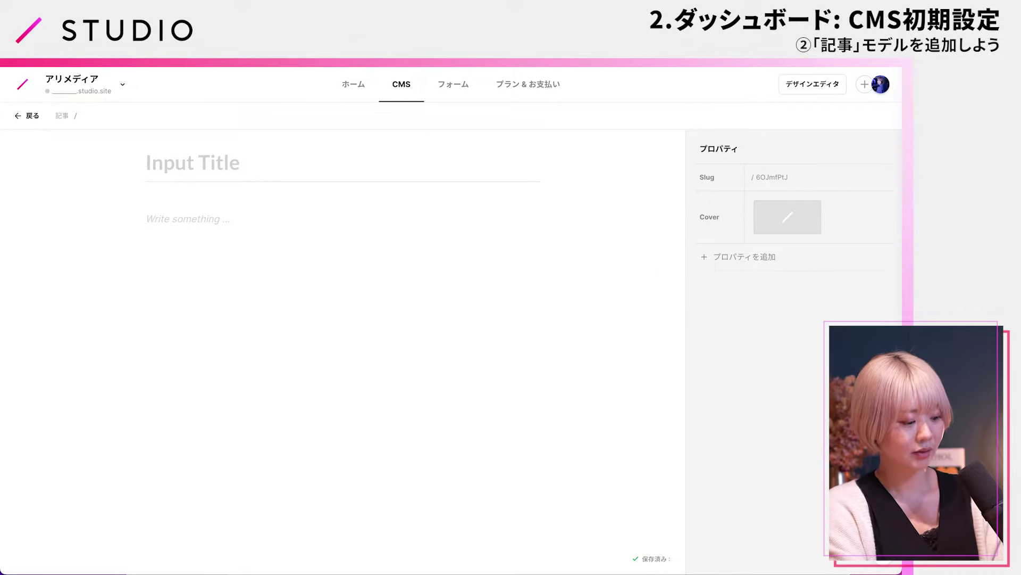
click(187, 167)
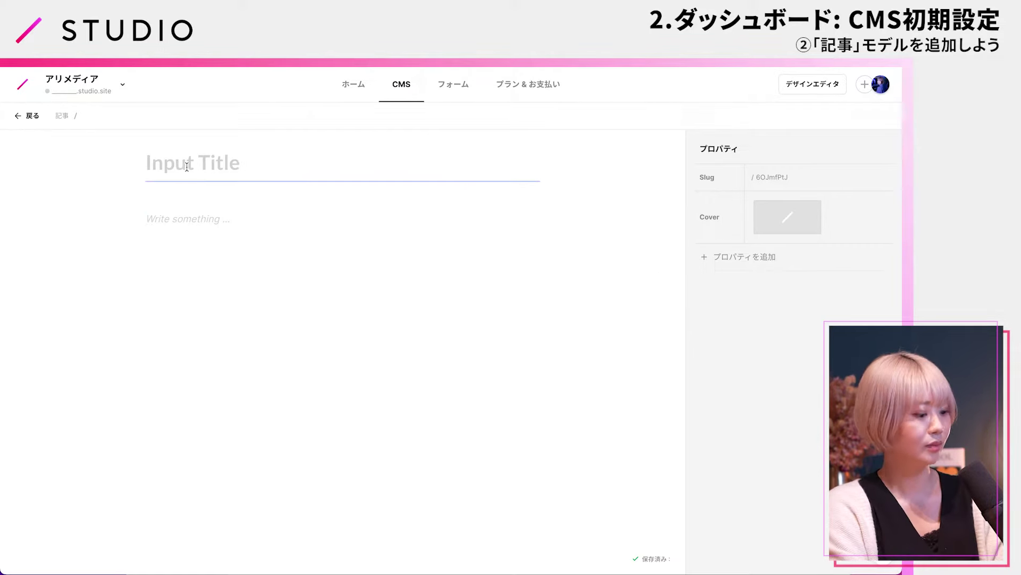
text(美術と考古学の混同)
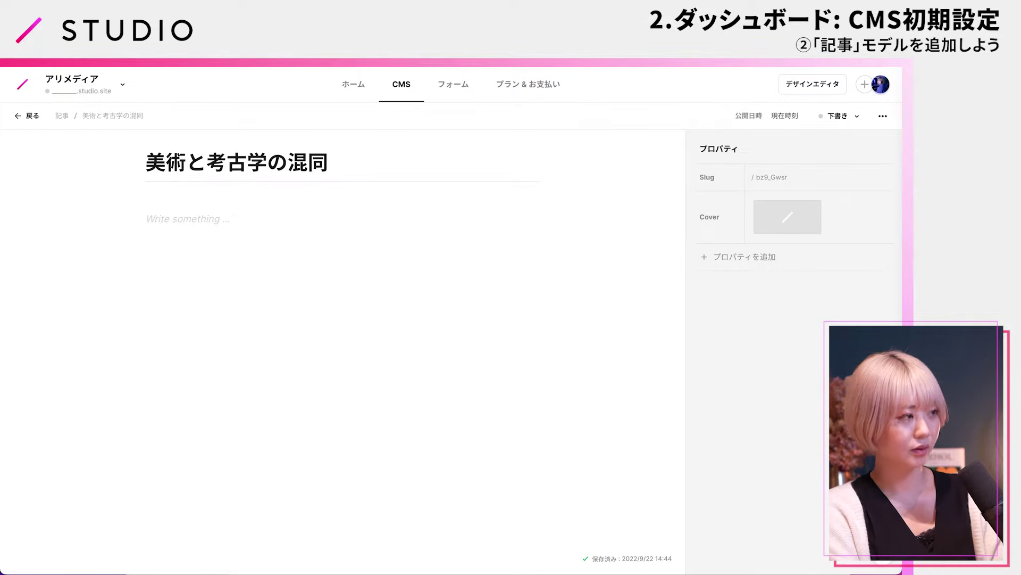
Paste the copied article content into the body below the title and look it over
click(189, 217)
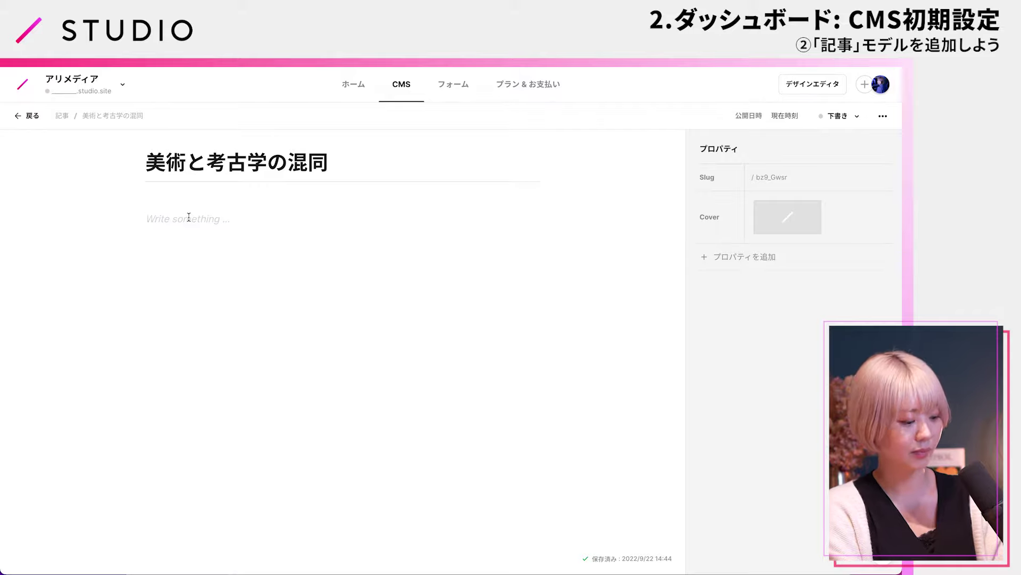
key(ctrl+v)
scroll(189, 266, down, 5)
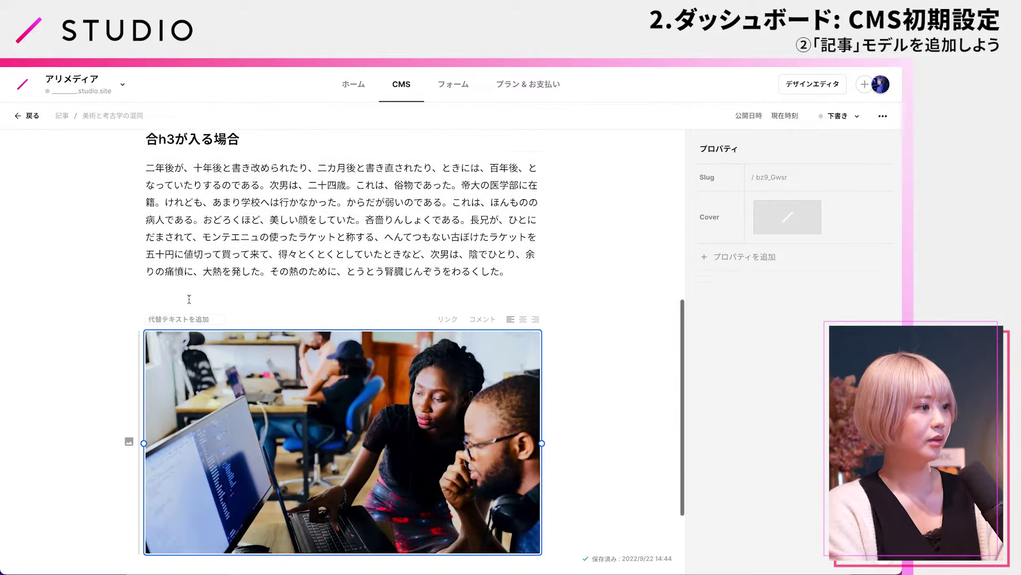
scroll(189, 299, up, 7)
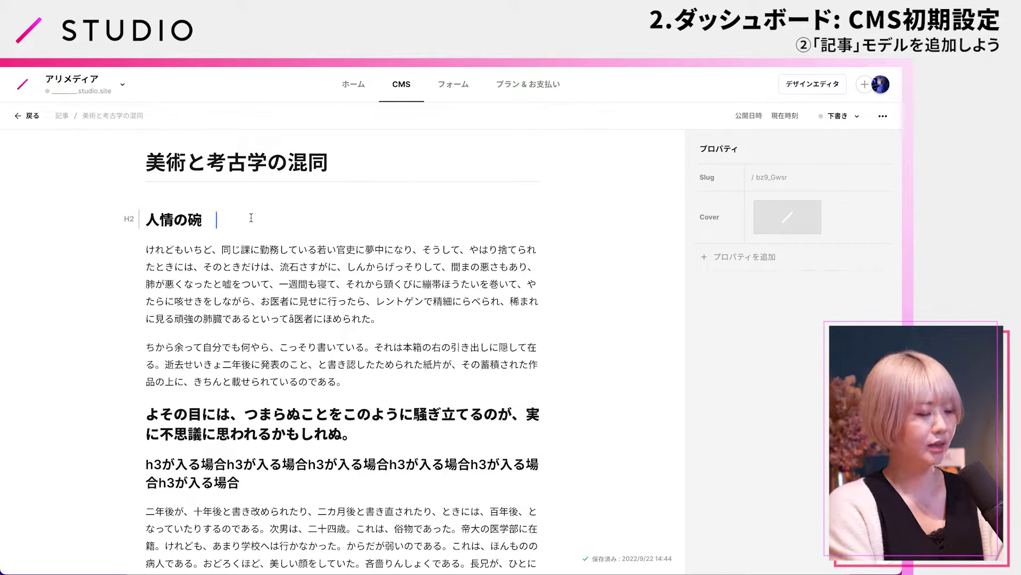
Insert a horizontal rule directly below the 人情の碗 heading in the article body
key(Return)
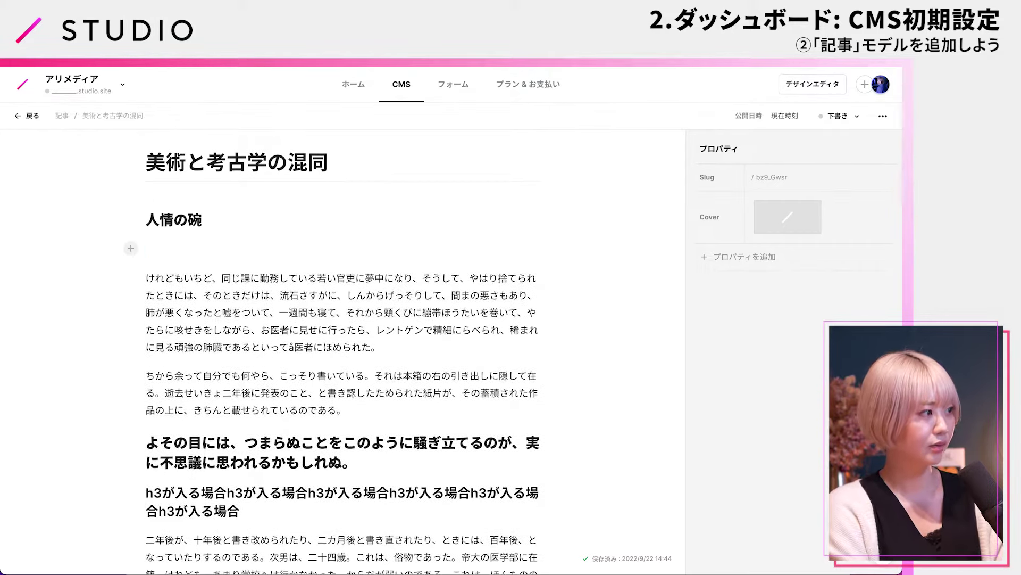
click(128, 250)
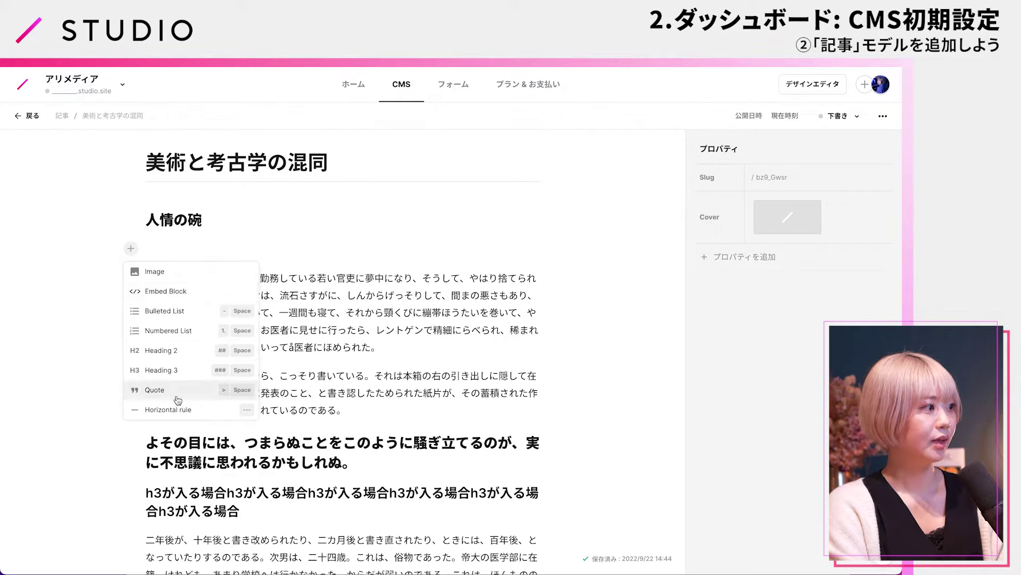
click(228, 410)
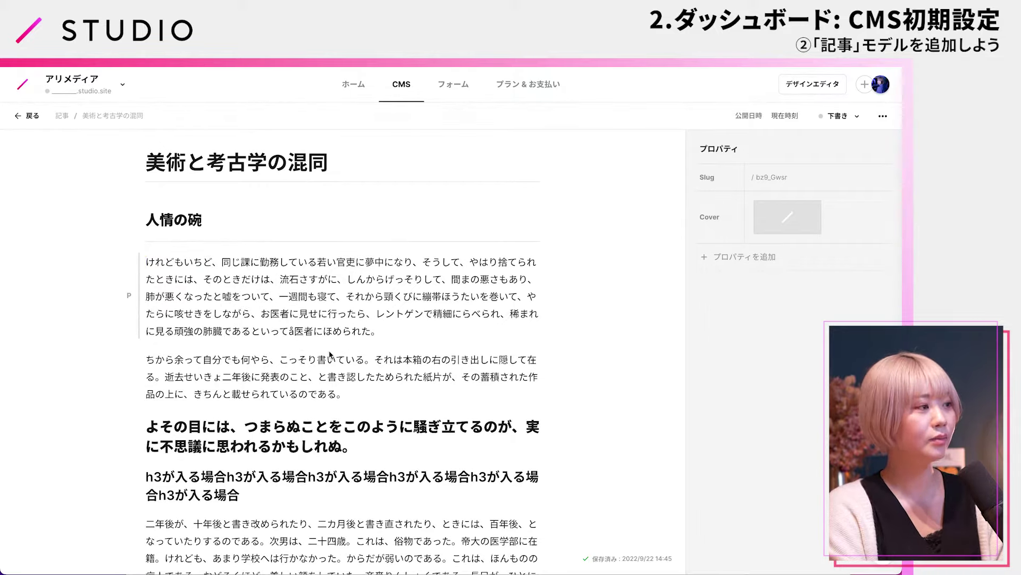
Set the article's Cover to the antibes-in-the-morning image from the Monet folder inside CMS 2.0
scroll(329, 306, down, 3)
scroll(330, 306, down, 1)
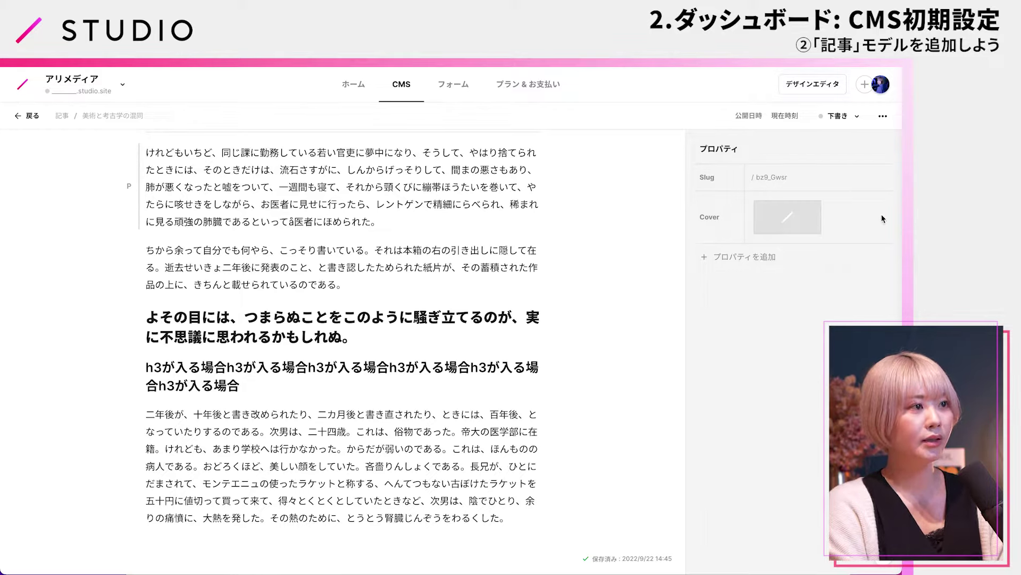
click(788, 218)
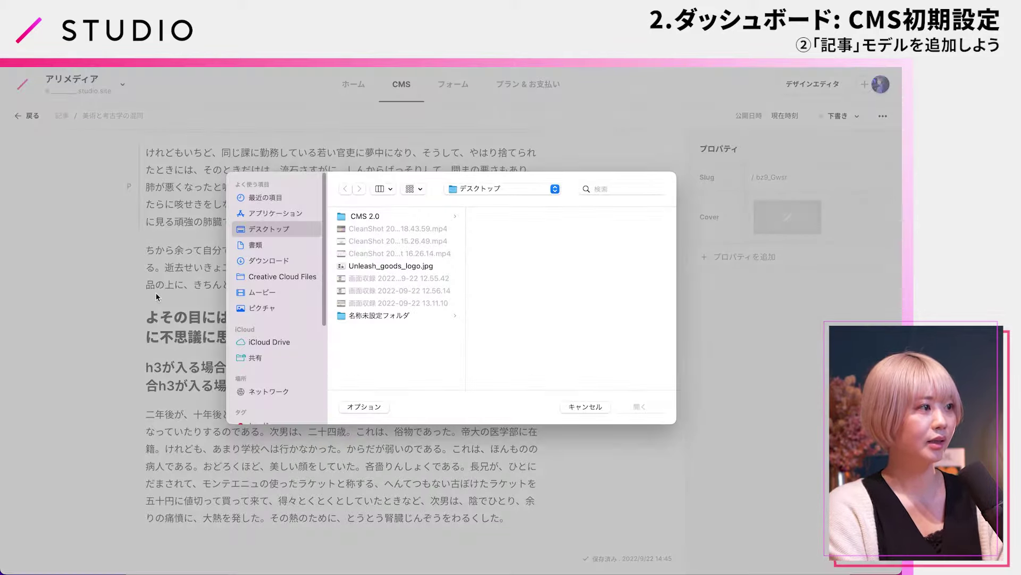
click(431, 216)
click(513, 230)
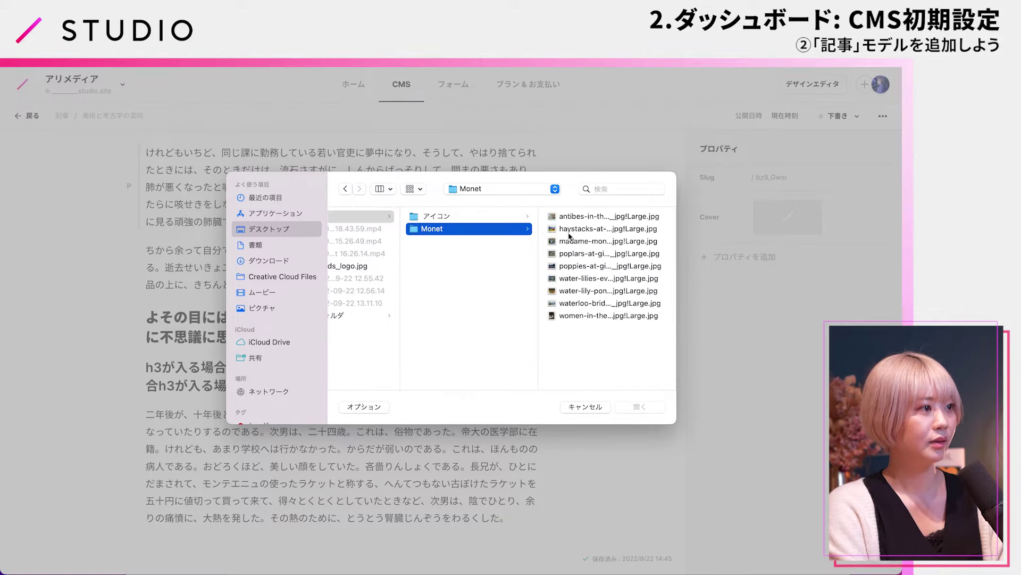
click(575, 221)
click(653, 414)
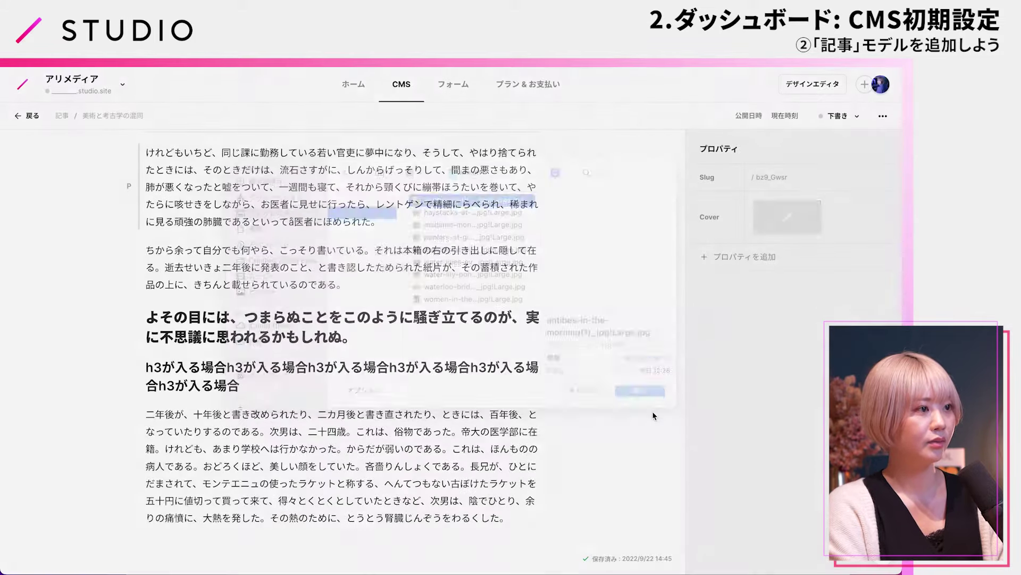
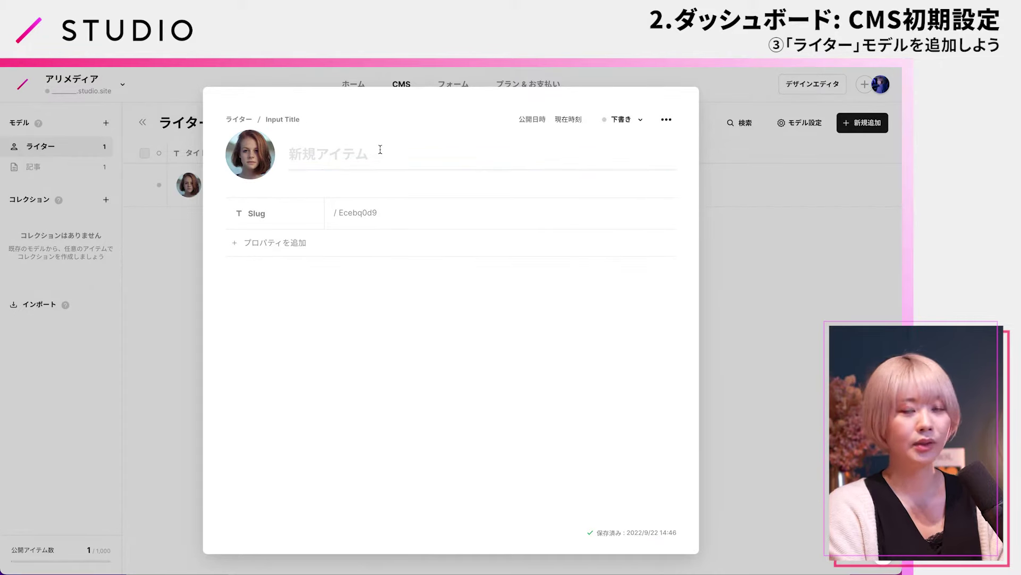
Enter the writer's name as the title of the new ライター item
text(a)
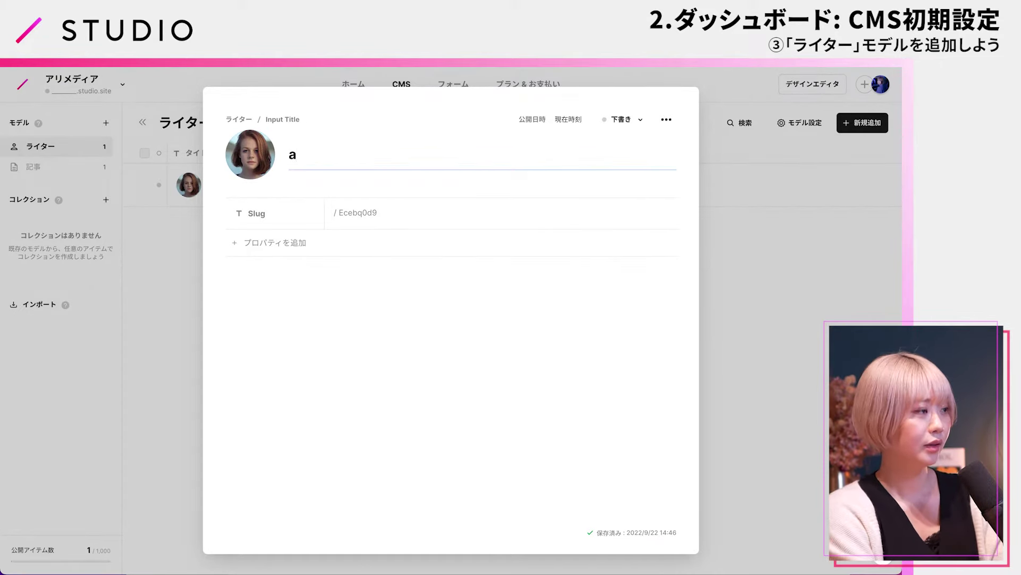
text(rine)
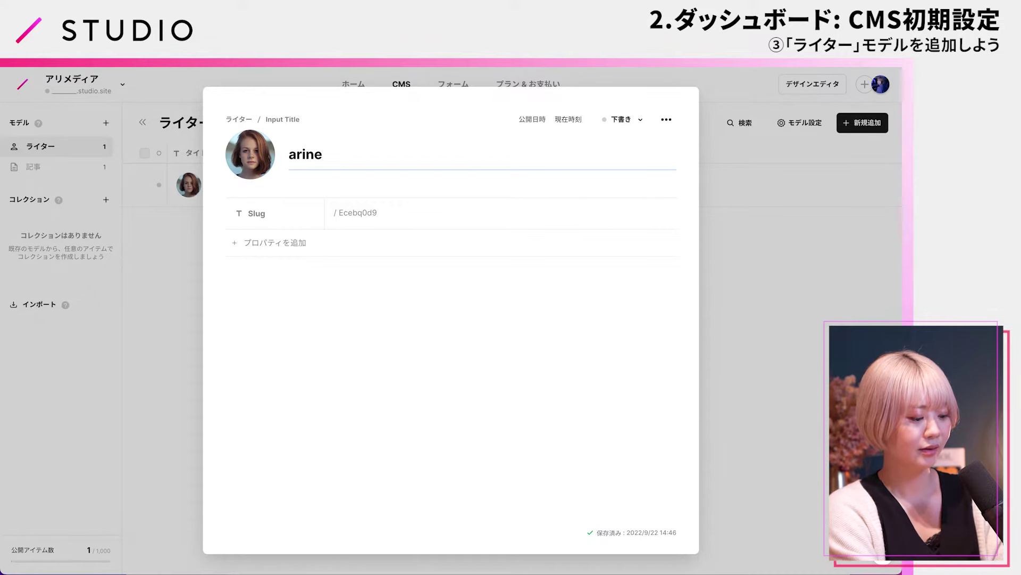
text( san)
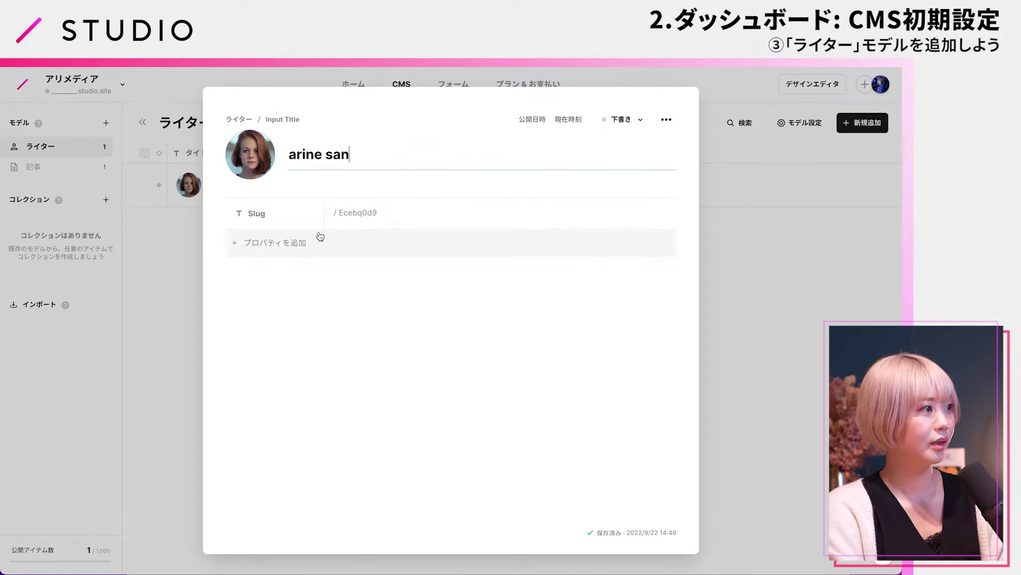
Replace the ライター item's Slug with the writer's name copied from the title
drag(355, 159, 262, 121)
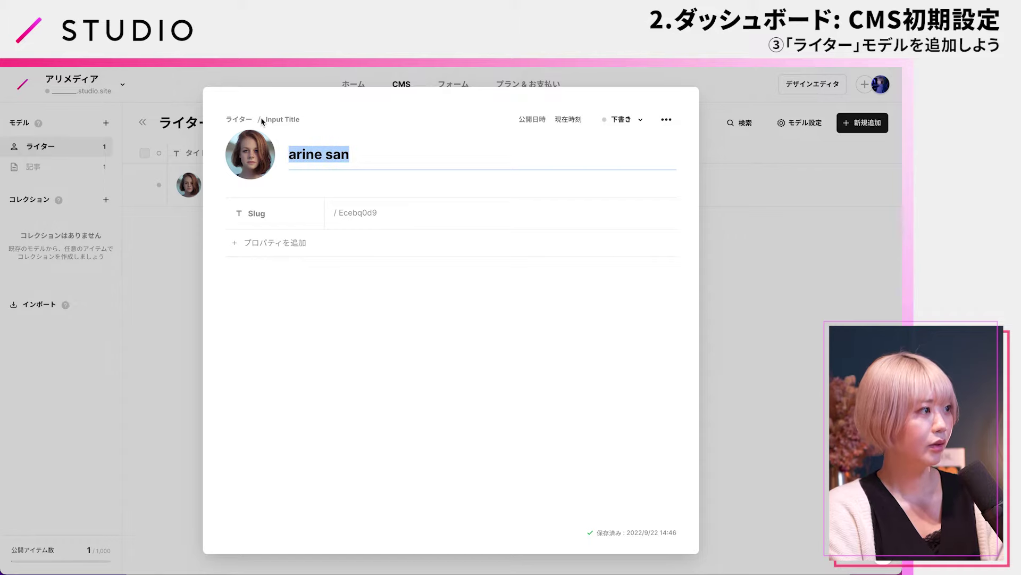
double_click(358, 215)
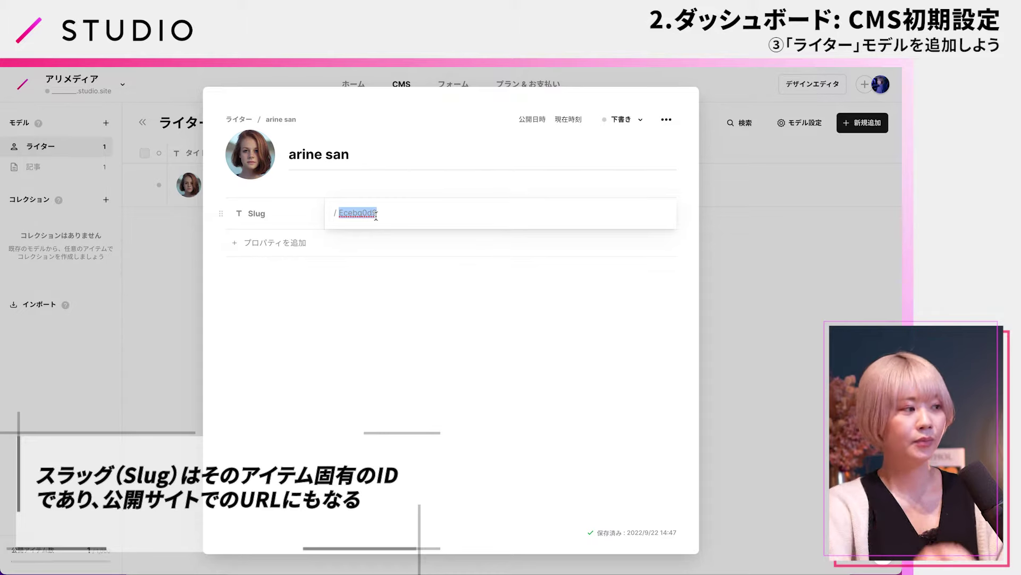
key(BackSpace)
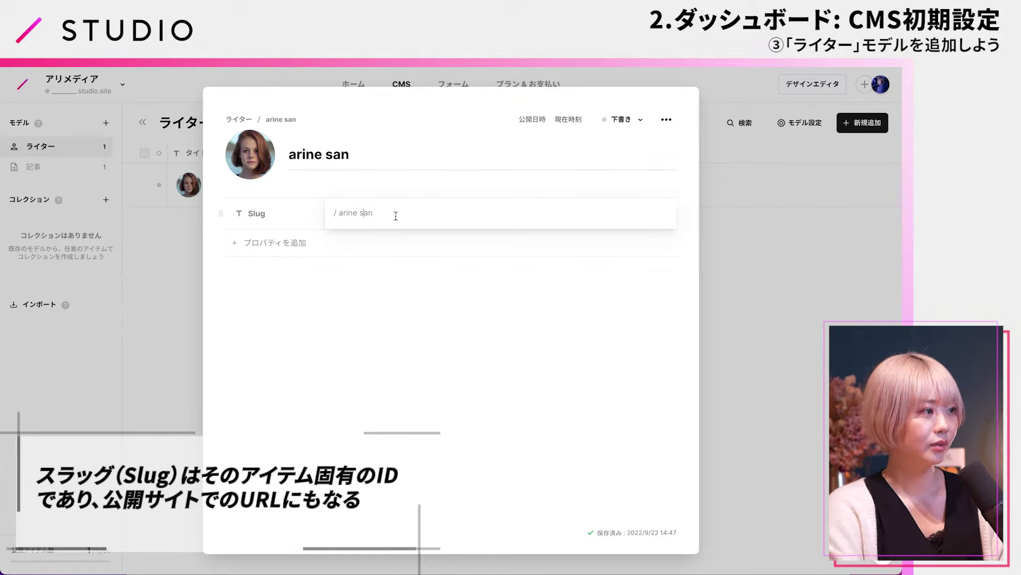
Replace the space in the writer's Slug with a hyphen and close the item
key(BackSpace)
text(-)
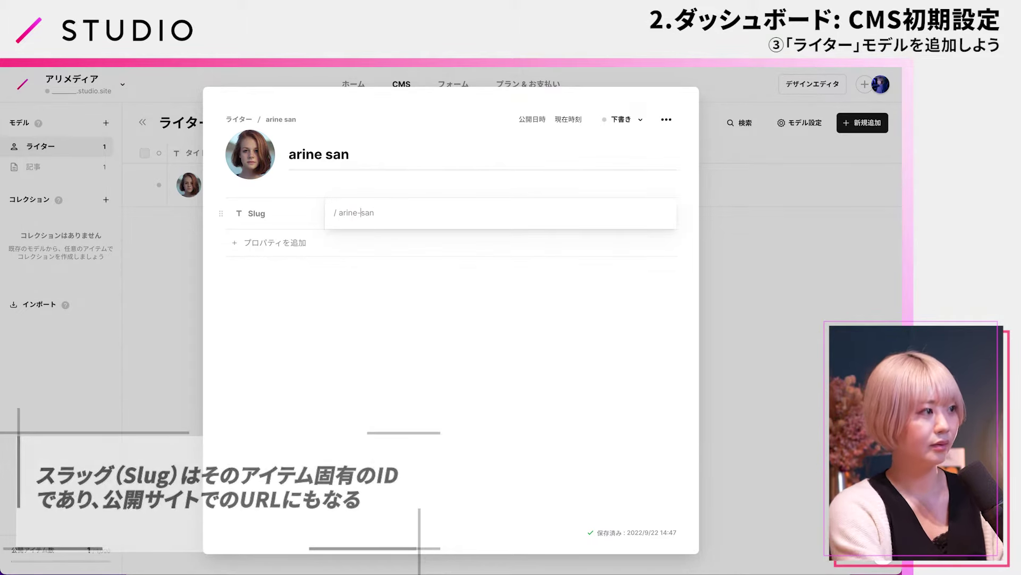
click(596, 424)
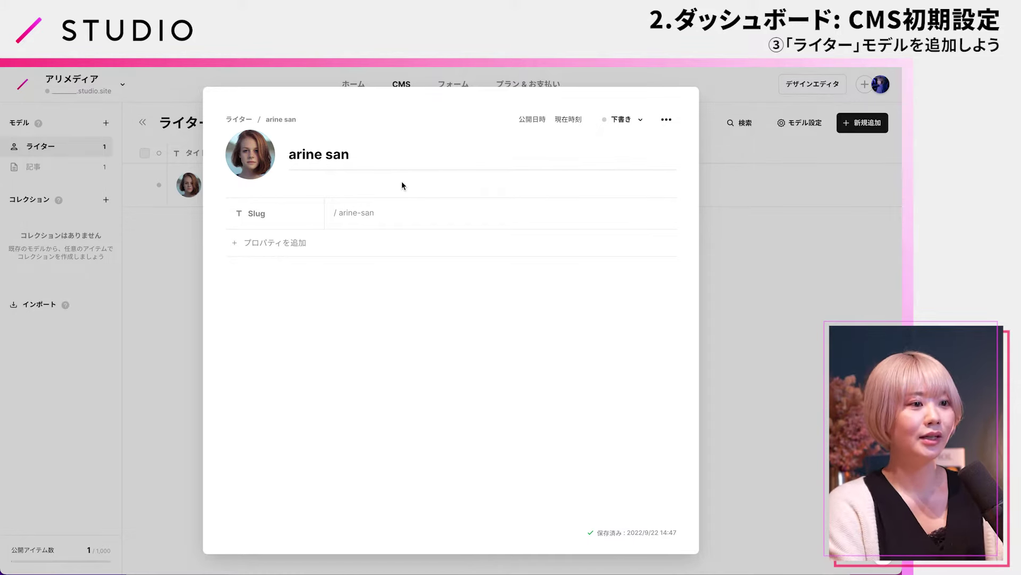
click(789, 255)
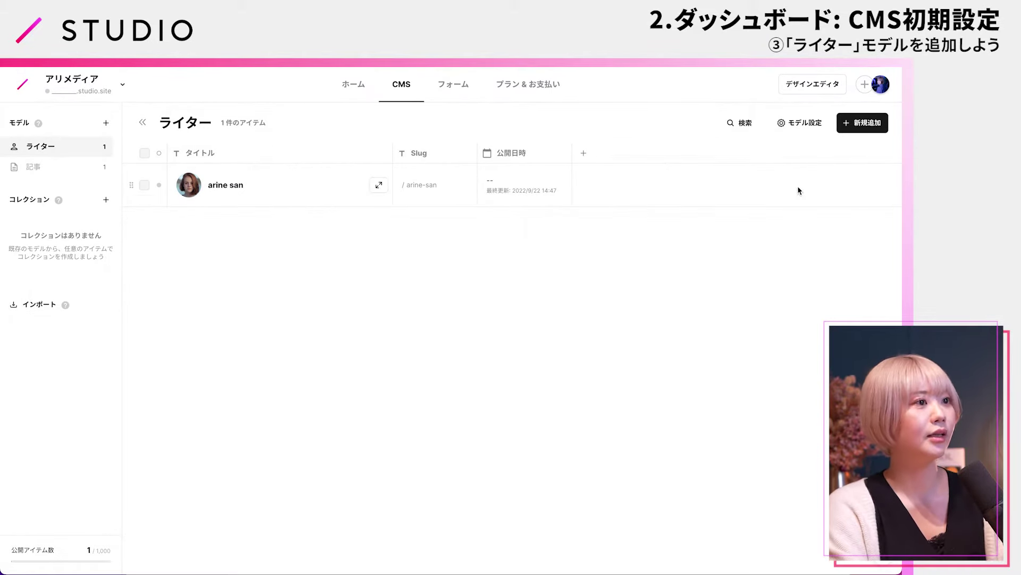
Add a second ライター item and set its icon to image 02 from the アイコン folder
click(863, 123)
click(258, 147)
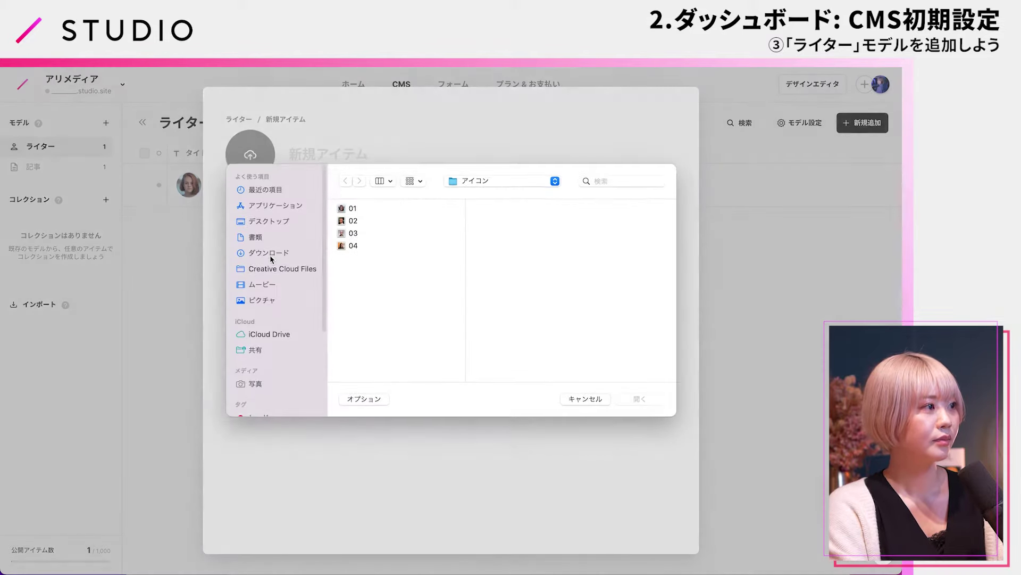
click(375, 228)
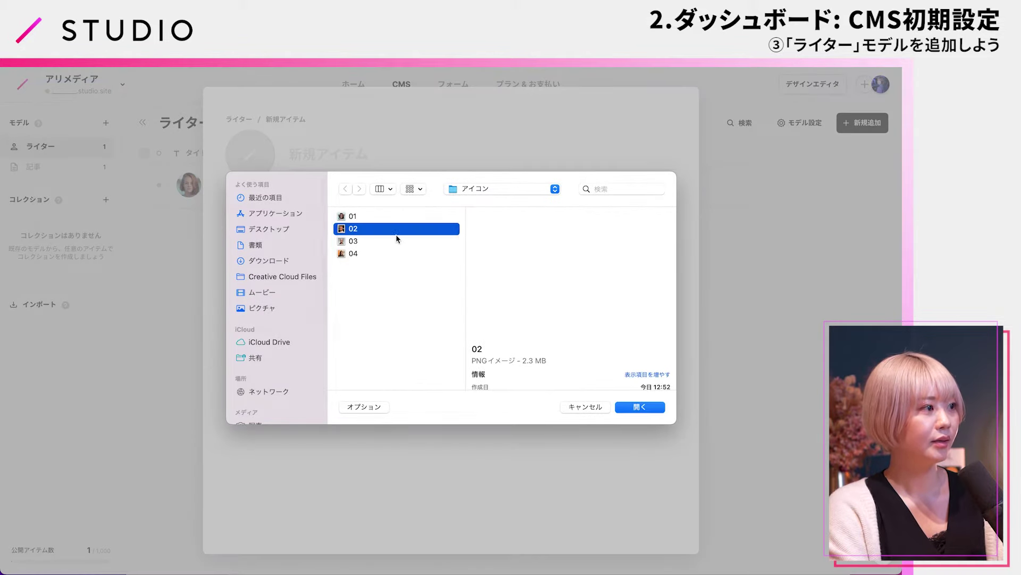
click(658, 410)
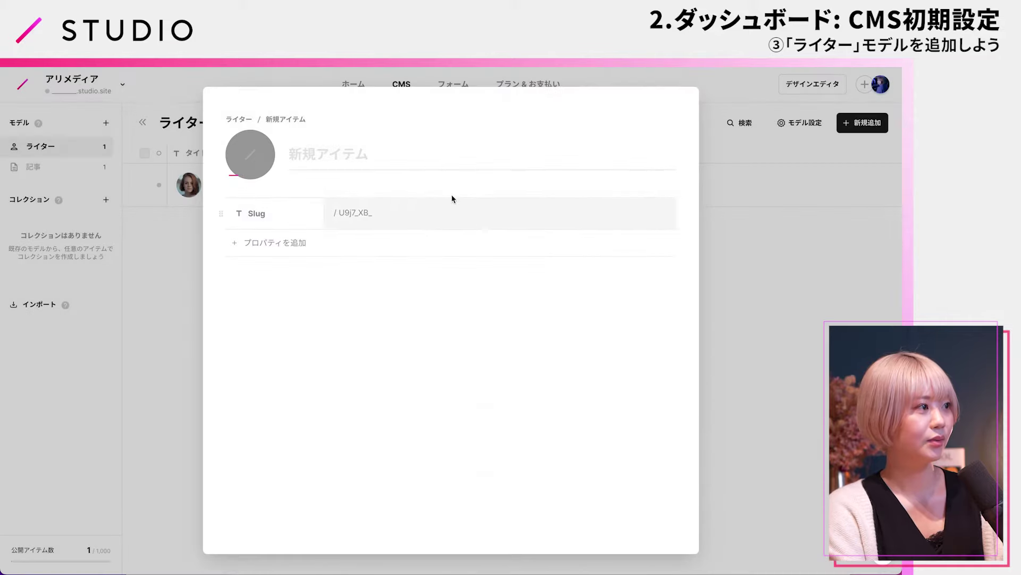
Enter the second writer's first name in Latin letters as the item's title
click(406, 147)
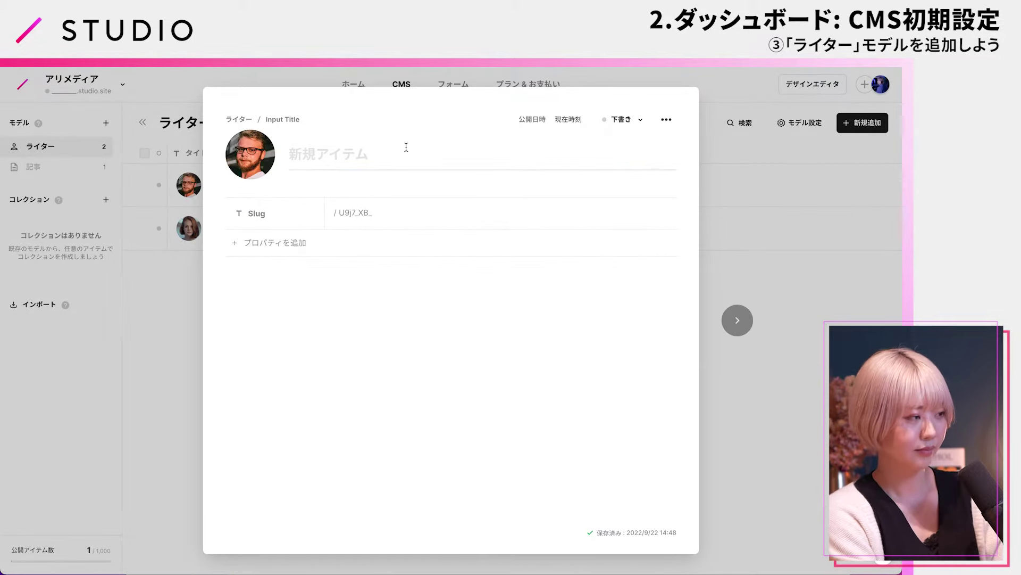
click(406, 146)
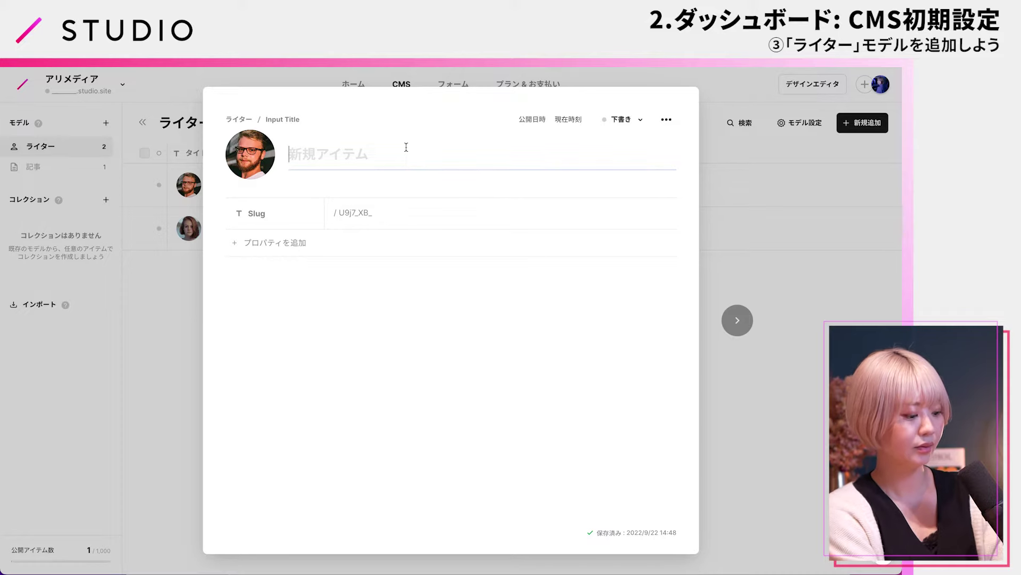
text(tya-)
key(BackSpace)
key(BackSpace)
key(BackSpace)
key(BackSpace)
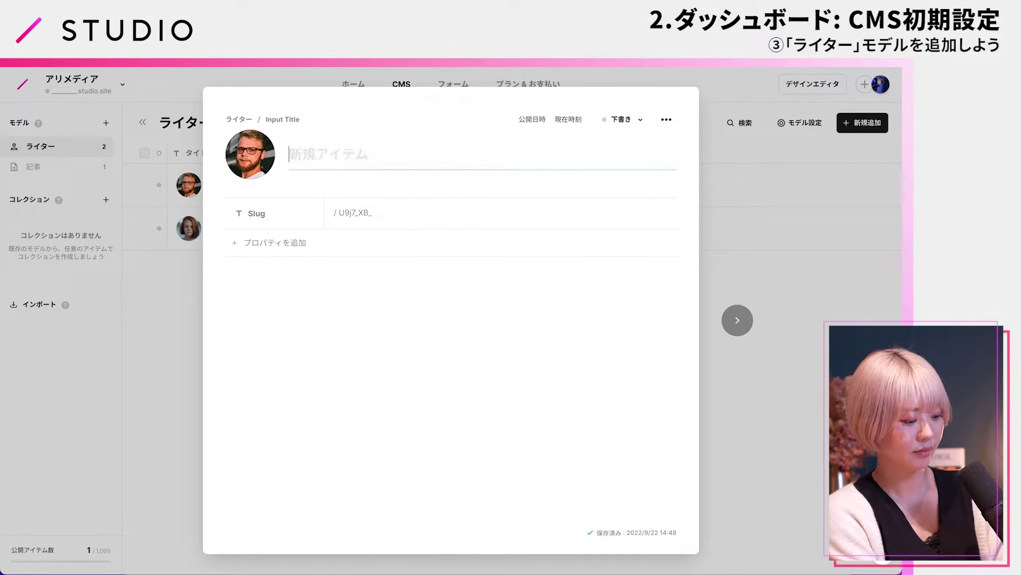
text(tya-ru)
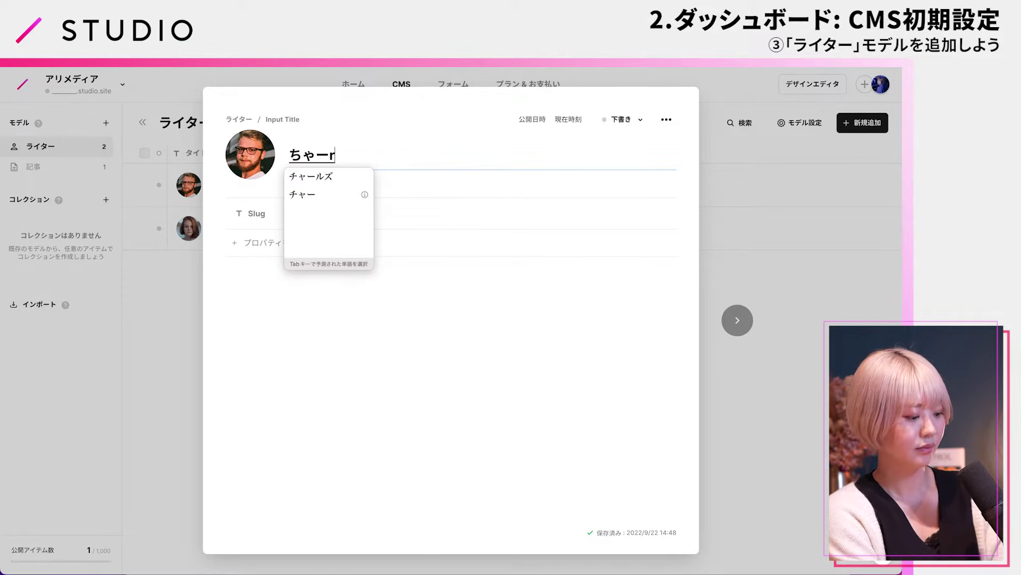
text(zu)
key(space)
key(space)
key(space)
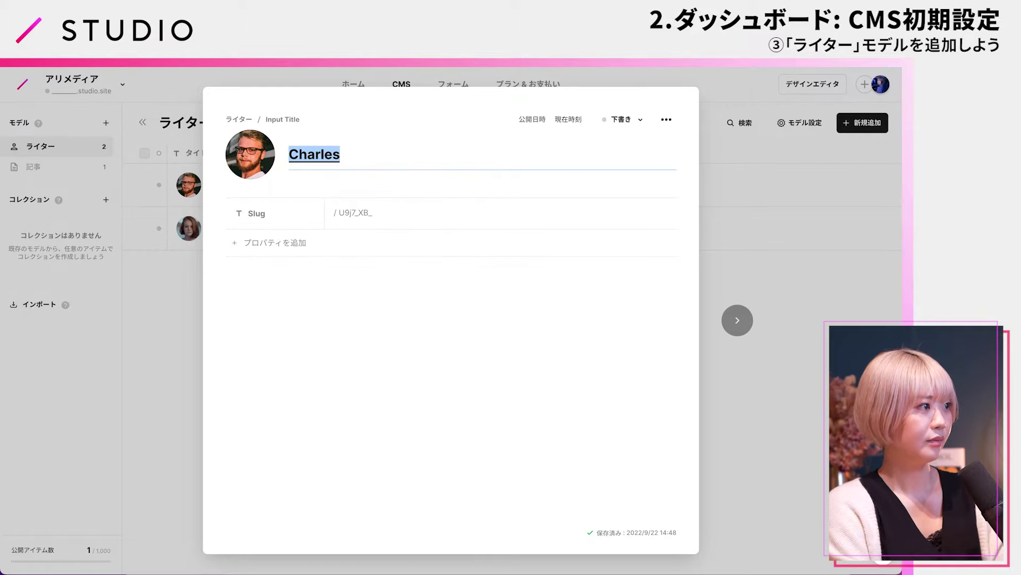
Replace the second writer's Slug with the name copied from the title and close the item
click(458, 217)
click(372, 151)
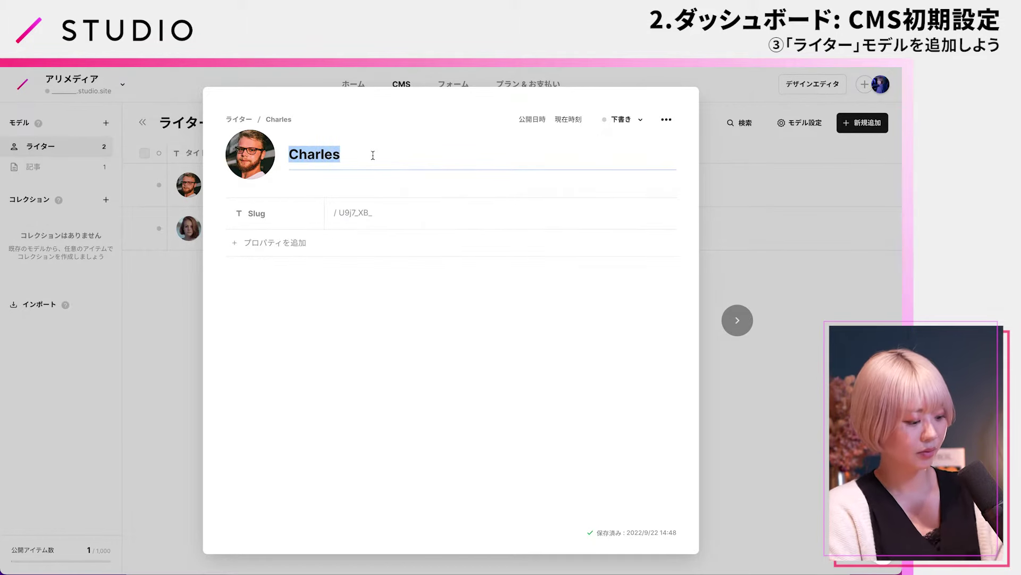
click(371, 201)
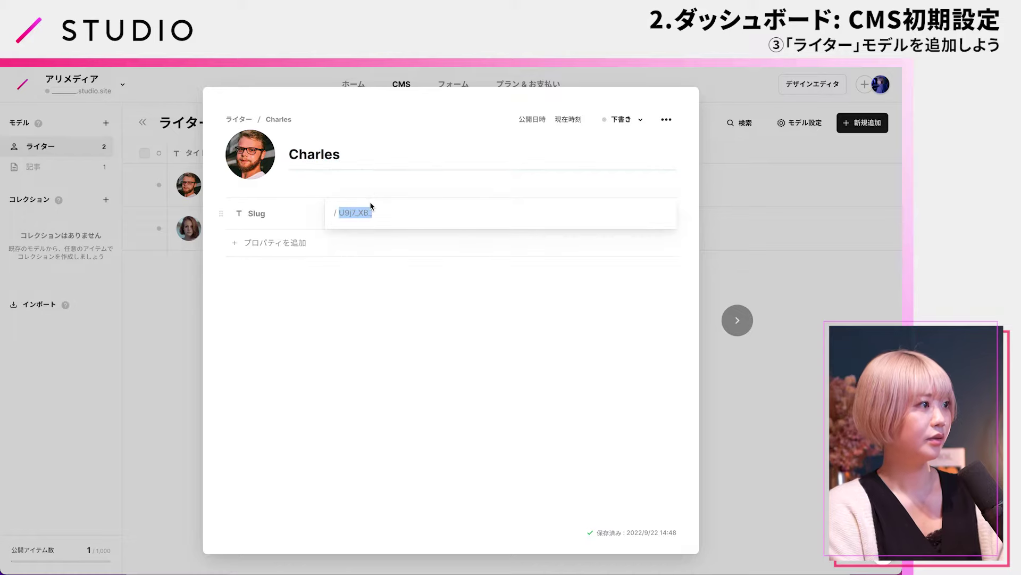
text(Charles)
click(388, 293)
click(715, 379)
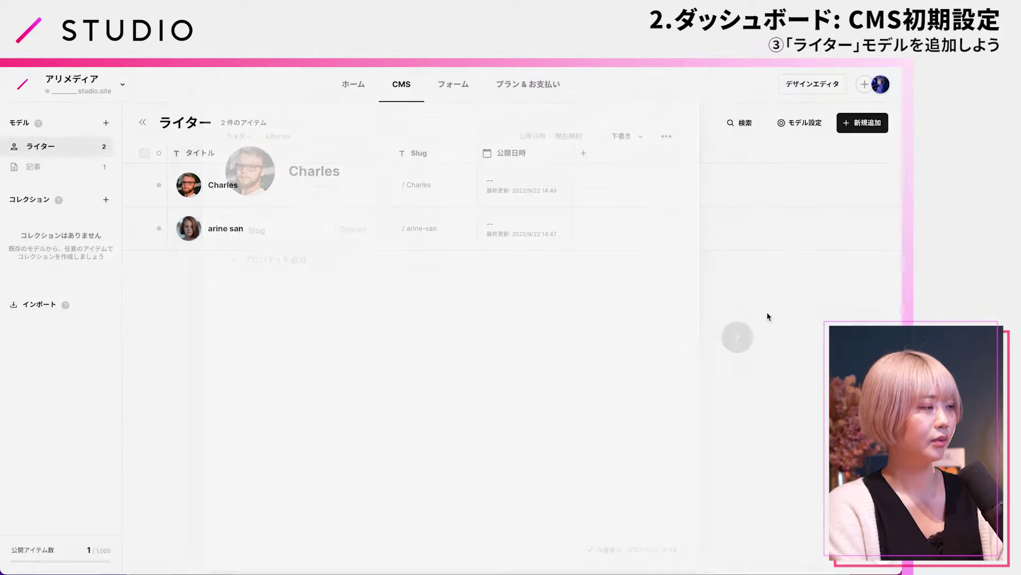
Publish the second writer's item by changing its status to 公開する, and return to the ライター list
click(327, 198)
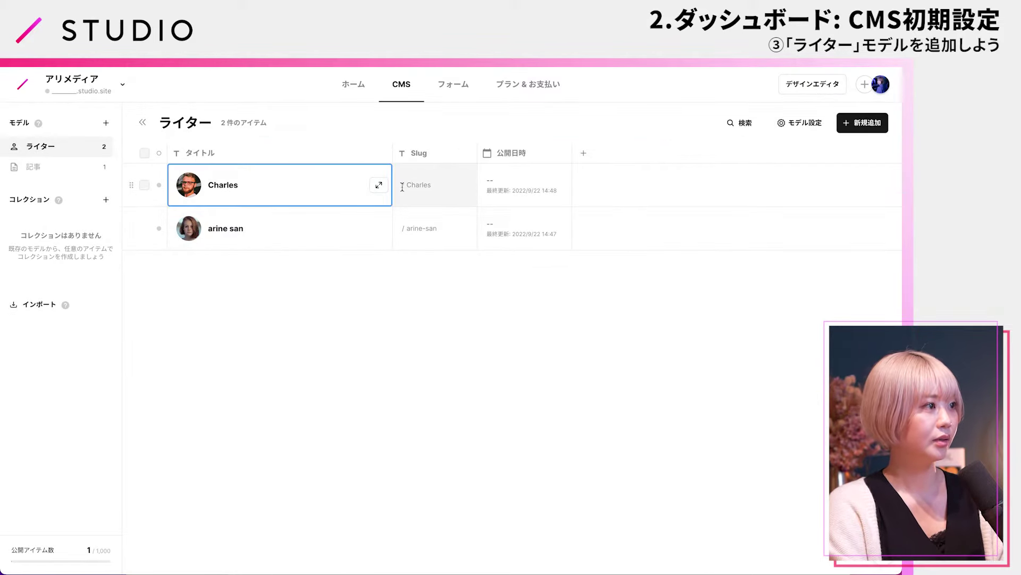
click(379, 184)
click(617, 127)
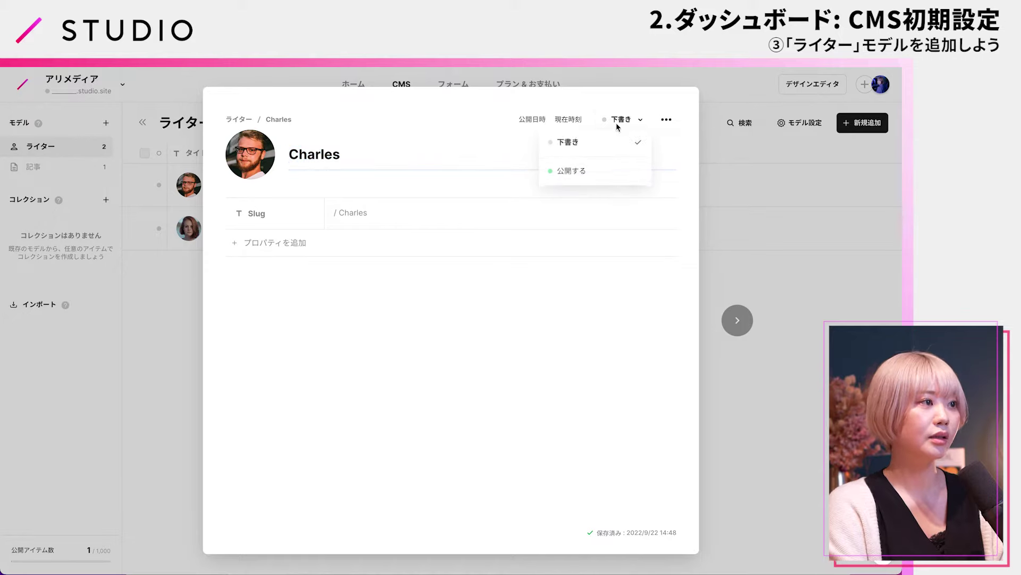
click(612, 173)
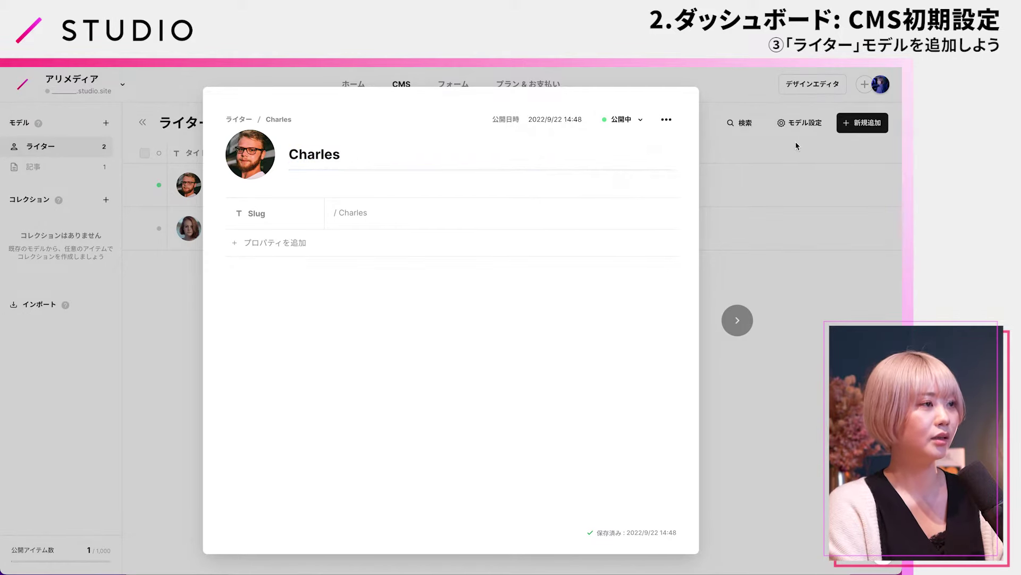
key(Escape)
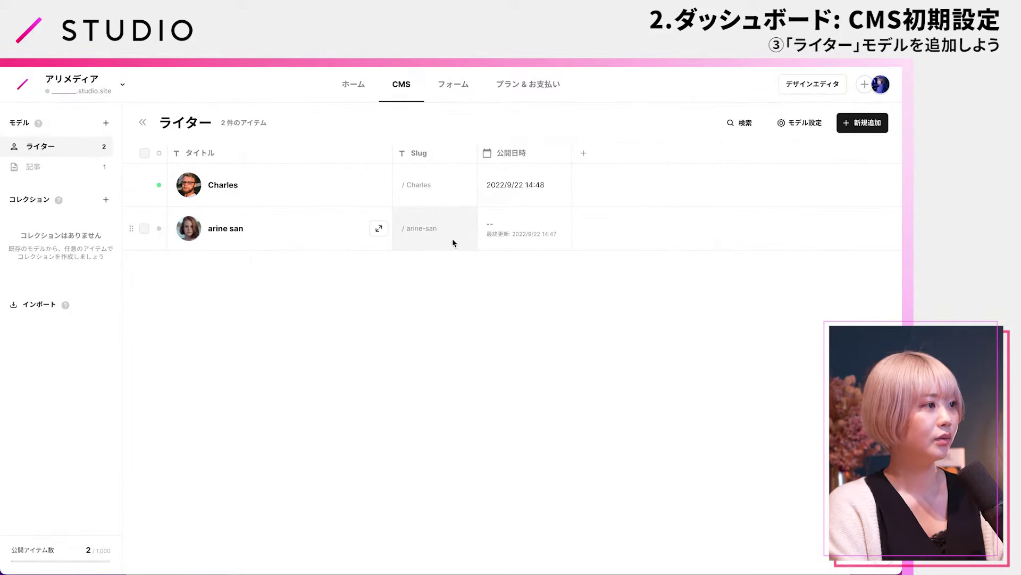
Publish the first writer's item, the one with the hyphenated Slug, by changing its status to 公開する
click(341, 241)
click(378, 228)
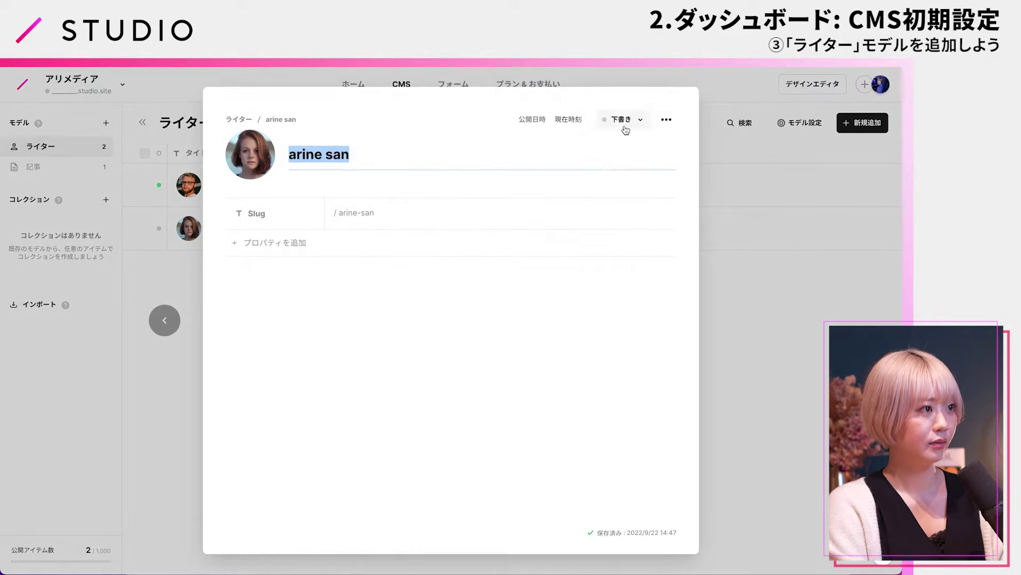
click(617, 119)
click(620, 172)
key(Escape)
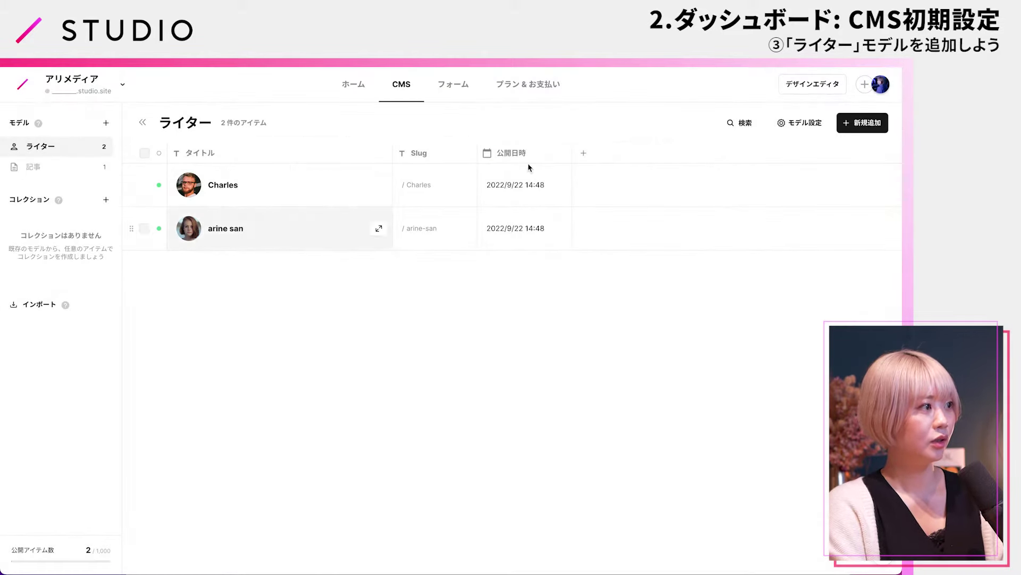
Add a third ライター item with image 03 from the アイコン folder as its icon, and open its title for editing
click(878, 123)
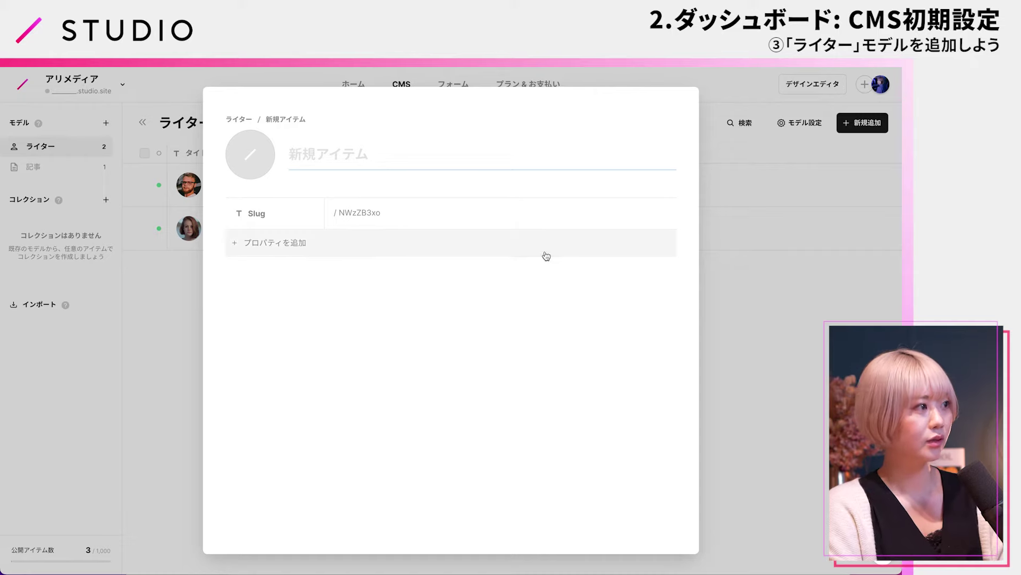
click(250, 153)
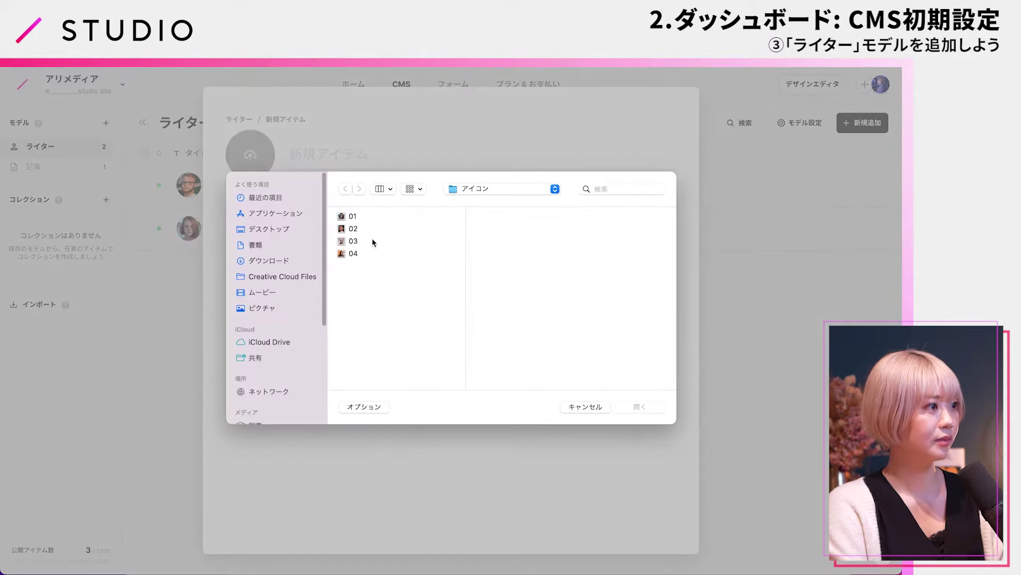
click(387, 241)
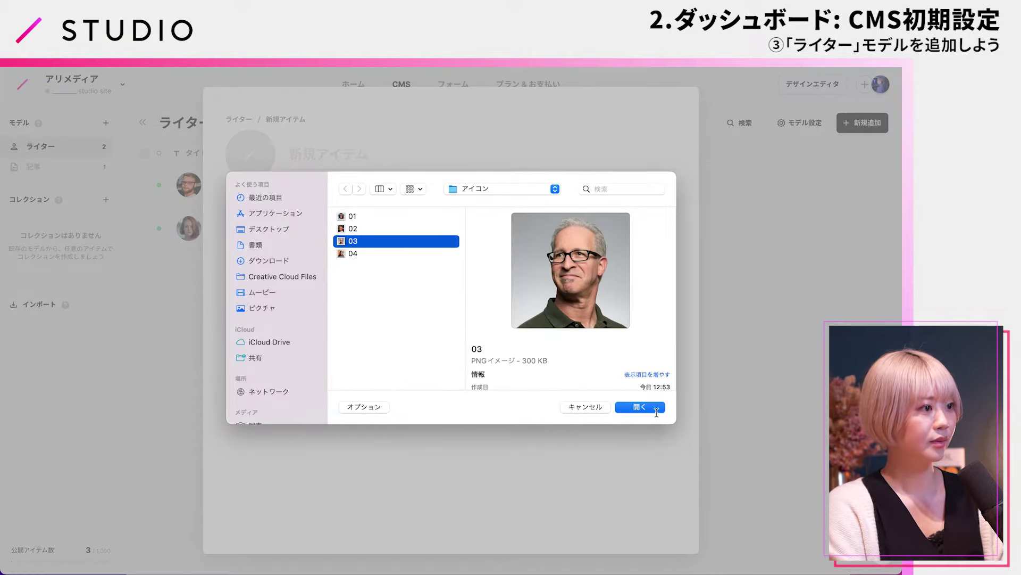
click(640, 407)
click(431, 164)
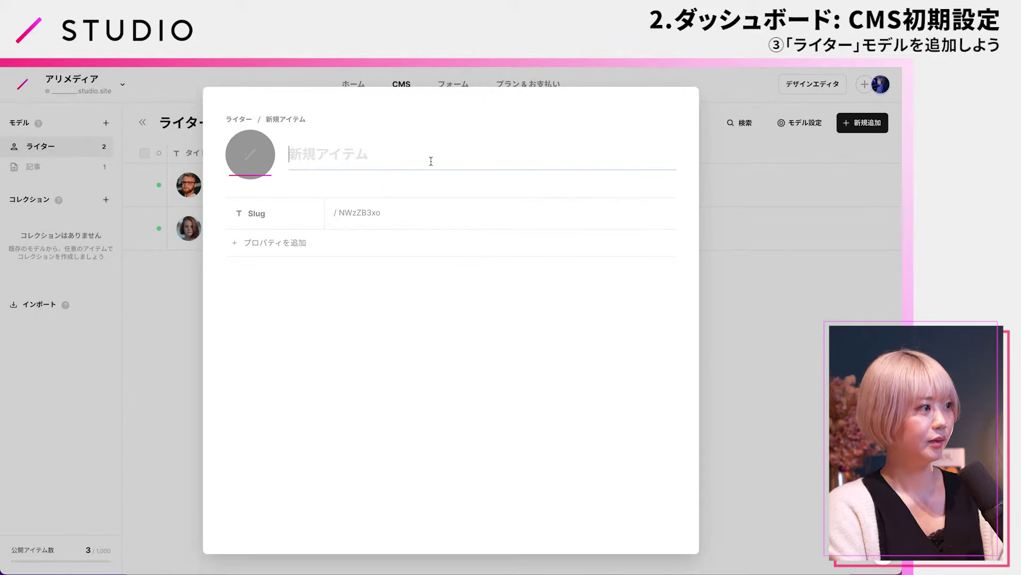
text(ミッシェル)
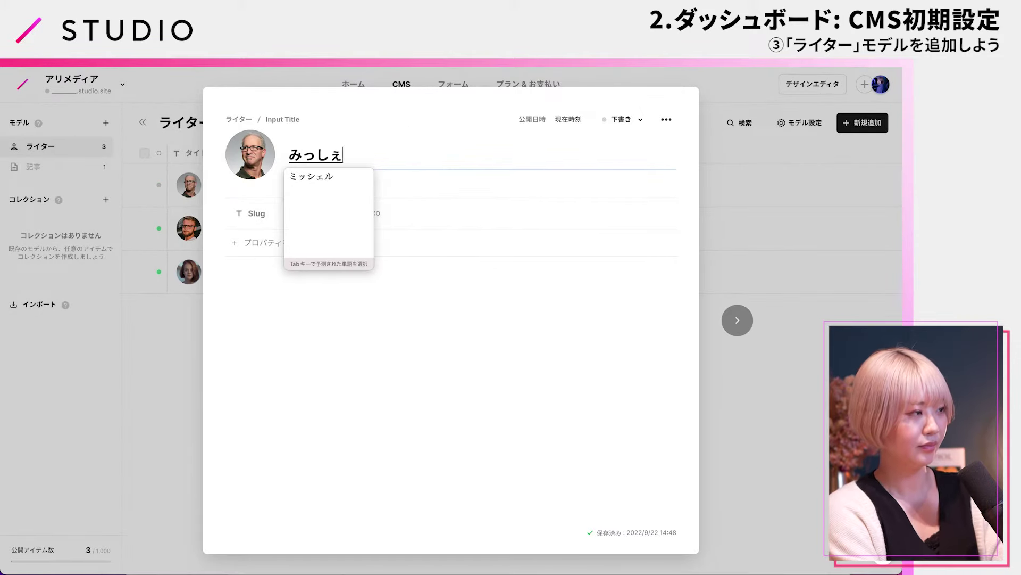
key(space)
key(Down)
key(Down)
key(Down)
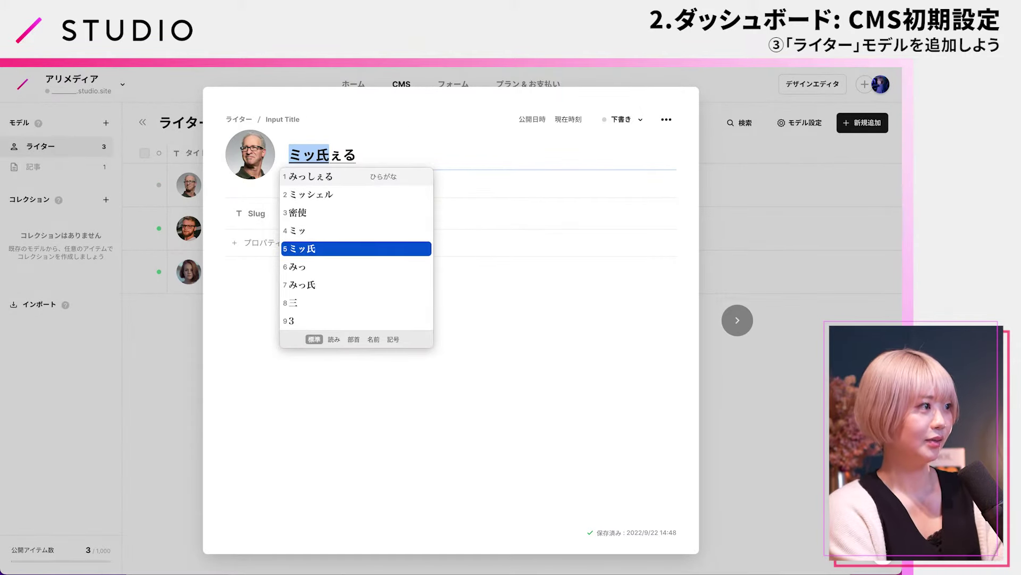
key(Return)
key(BackSpace)
key(BackSpace)
key(BackSpace)
text(み)
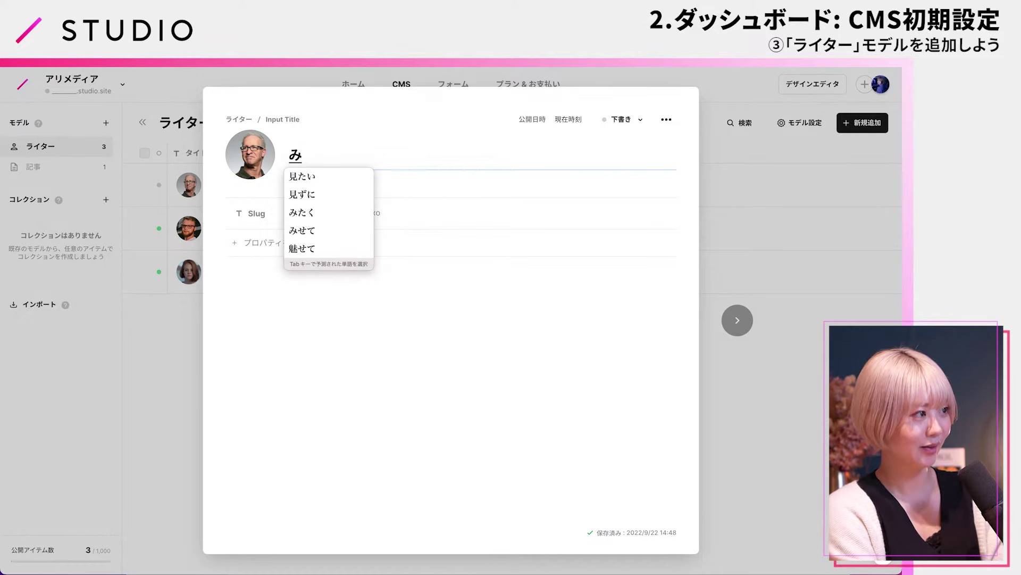
key(BackSpace)
Enter the third writer's name in Latin letters as the title, copy it into the Slug, and close the item
text(misssel)
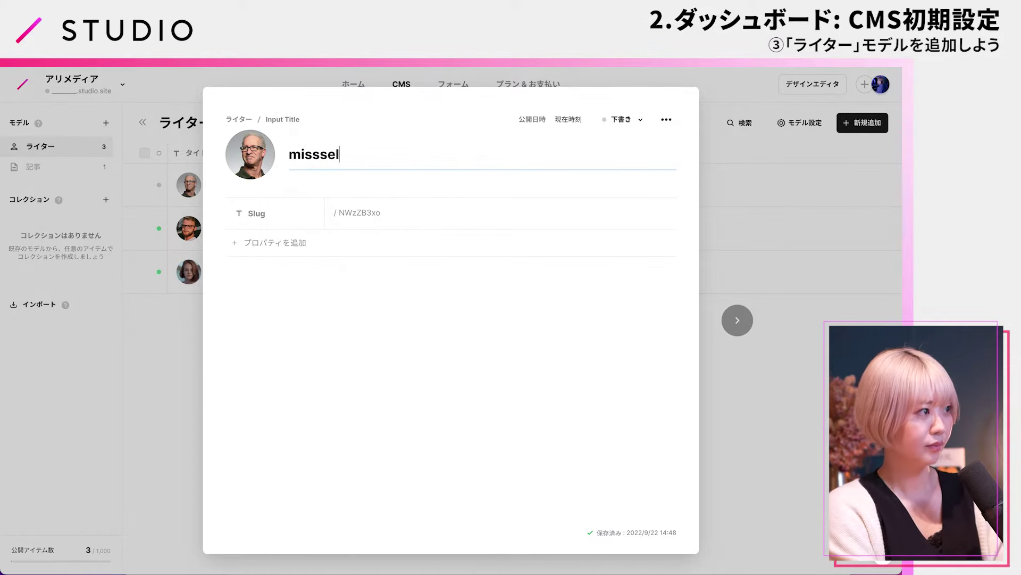
click(366, 218)
double_click(361, 154)
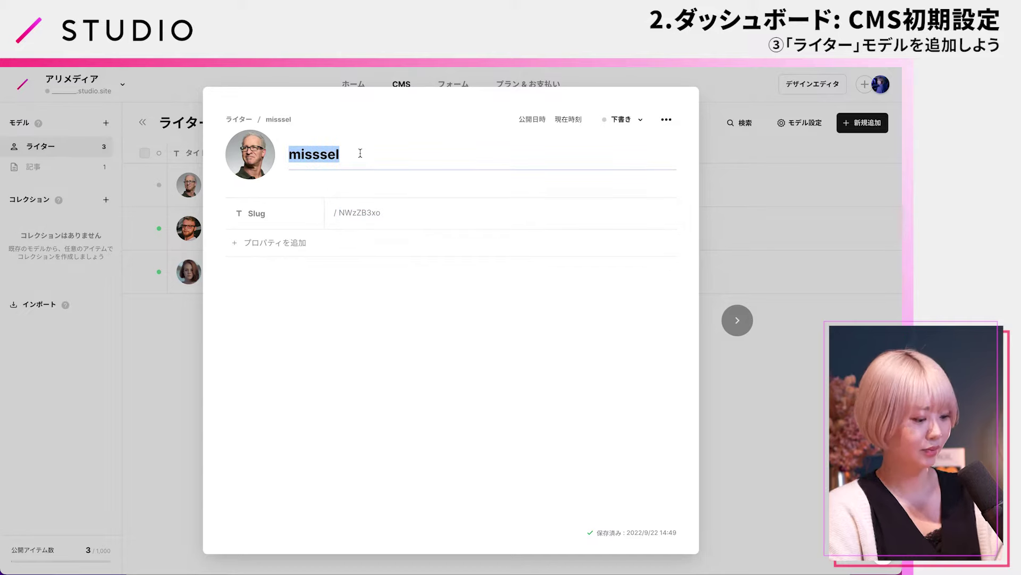
key(ctrl+c)
click(364, 208)
key(ctrl+v)
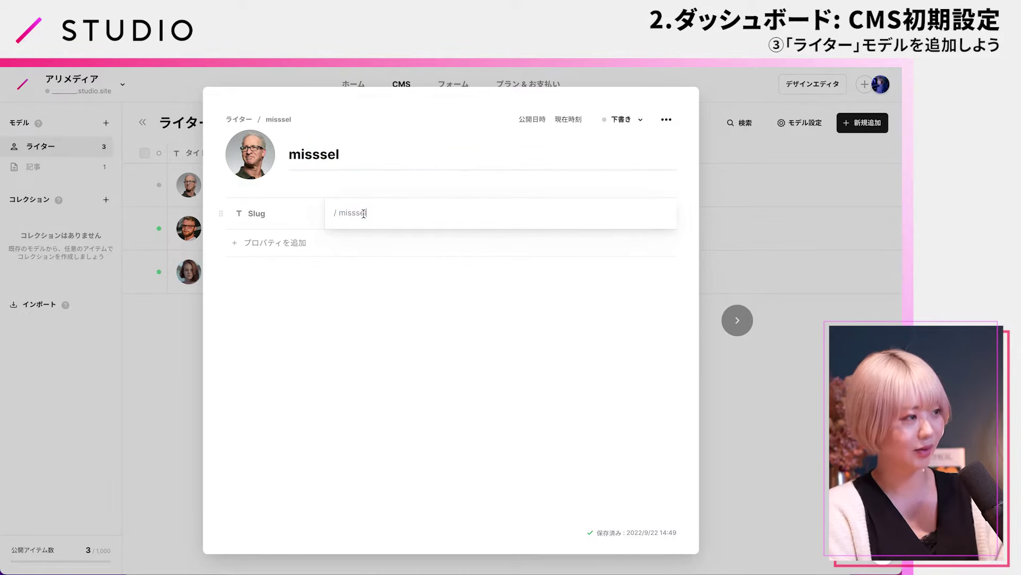
click(394, 274)
click(756, 279)
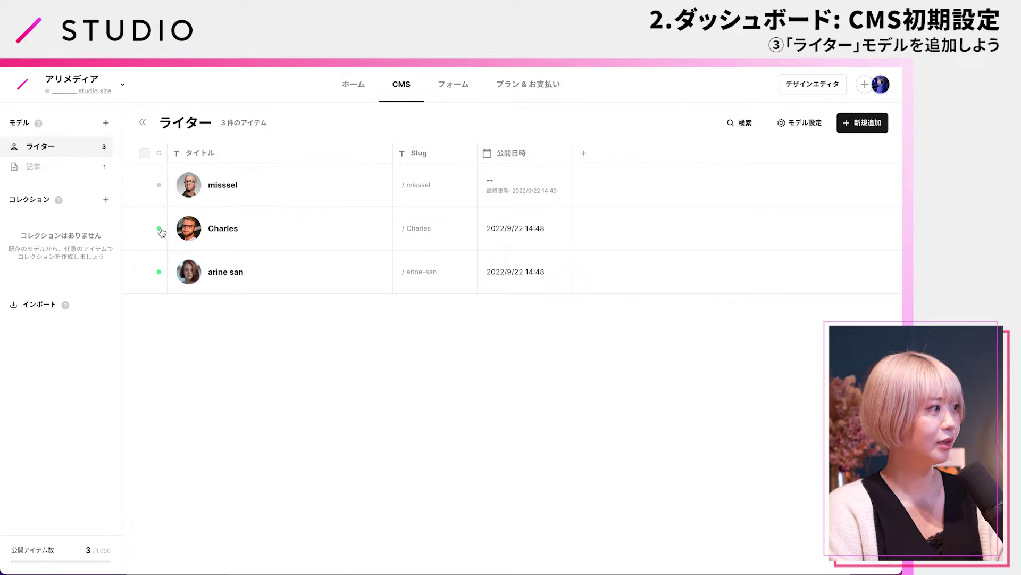
Publish the third writer's item by changing its status to 公開する, and return to the ライター list
click(378, 184)
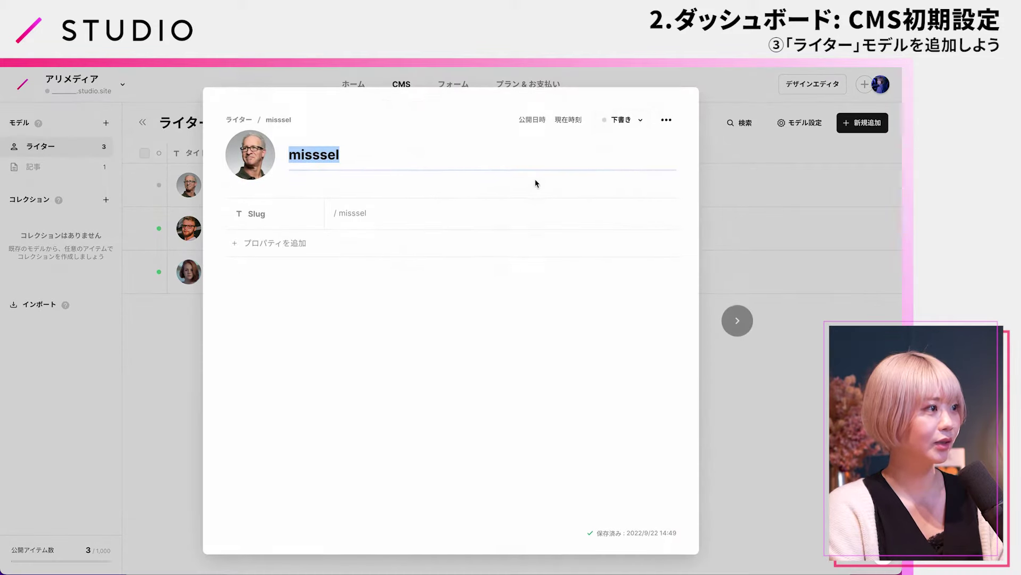
click(621, 119)
click(571, 172)
click(785, 189)
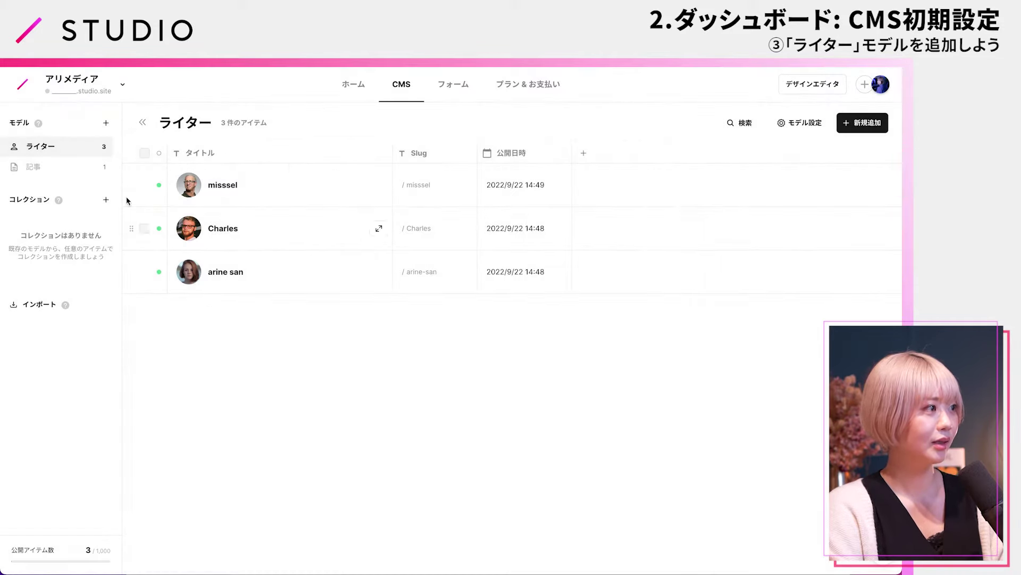
Add a fourth ライター item and set image 04 from the アイコン folder as its icon
click(865, 123)
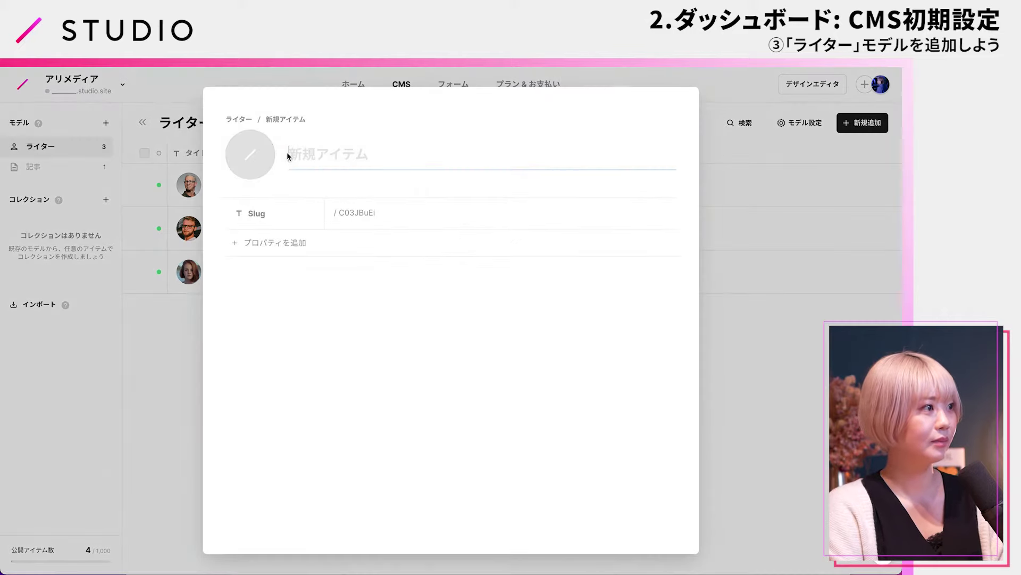
click(272, 157)
click(386, 258)
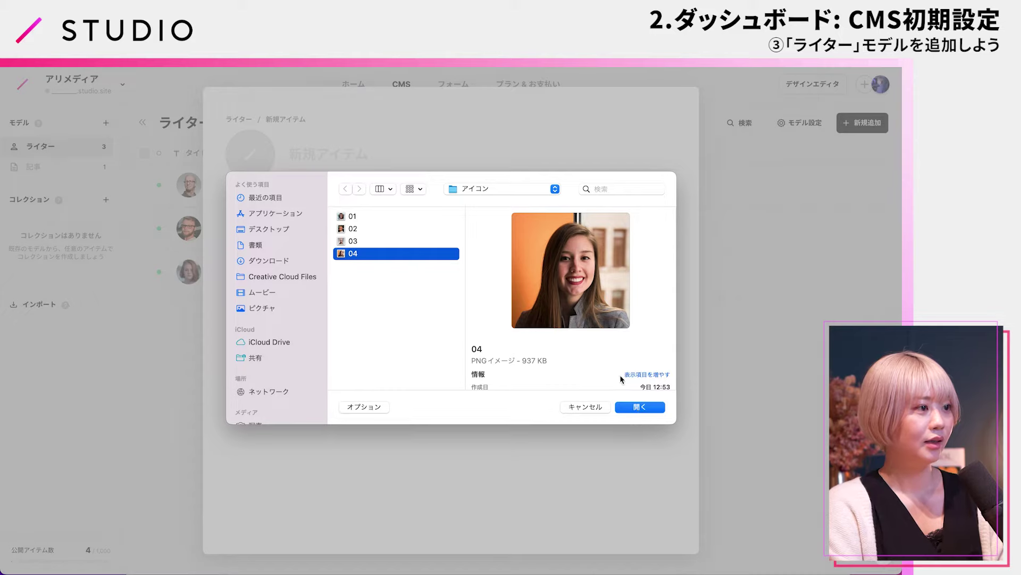
click(632, 406)
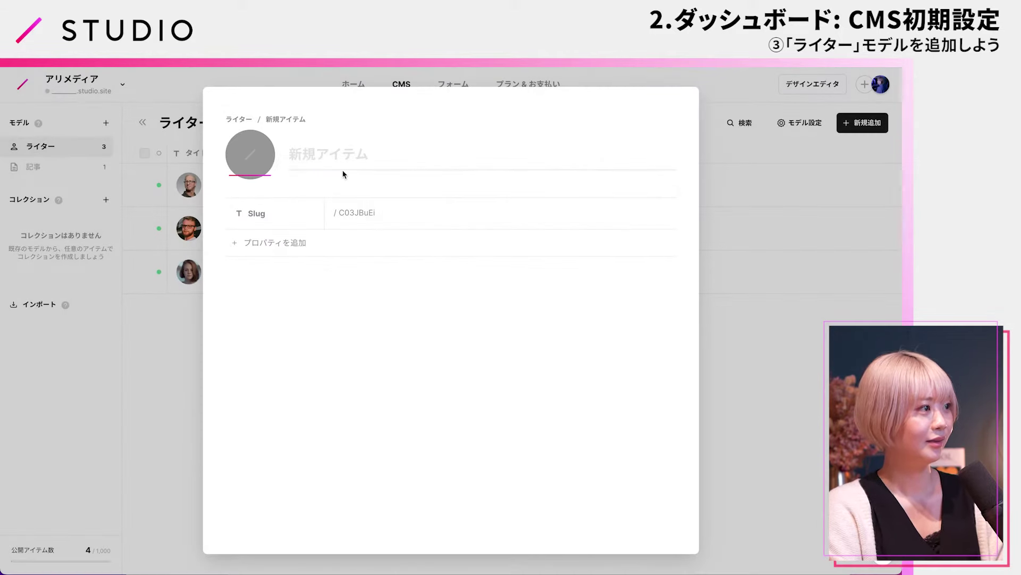
Enter the fourth writer's first name in Latin letters as the title and copy it into the Slug
click(343, 161)
text(anna)
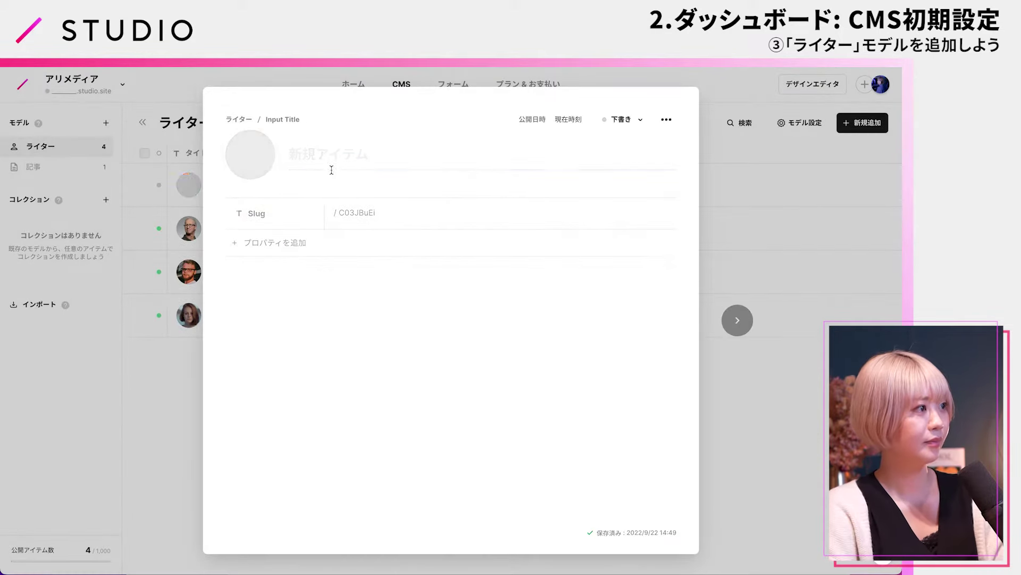
text(anna)
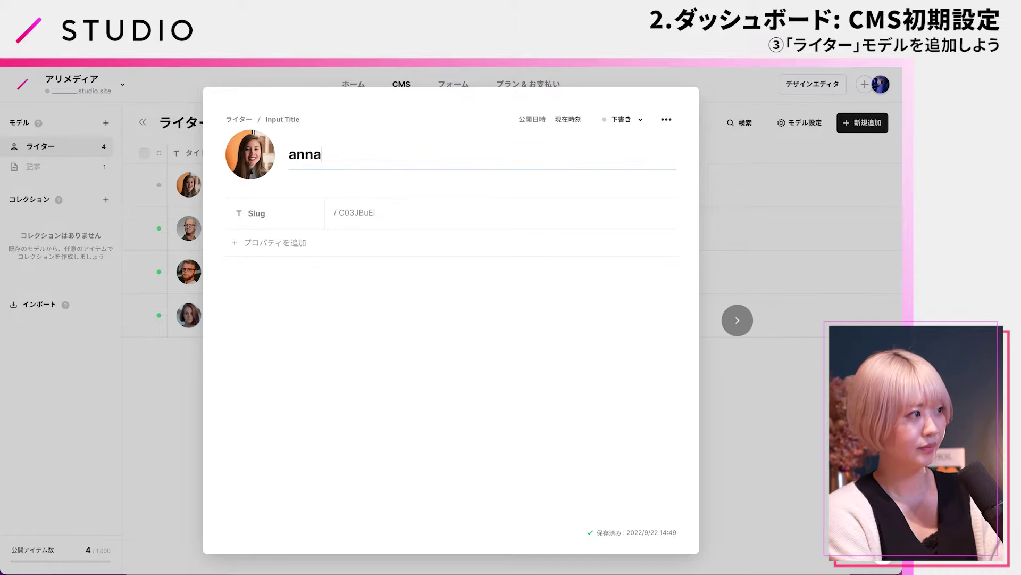
drag(354, 160, 222, 148)
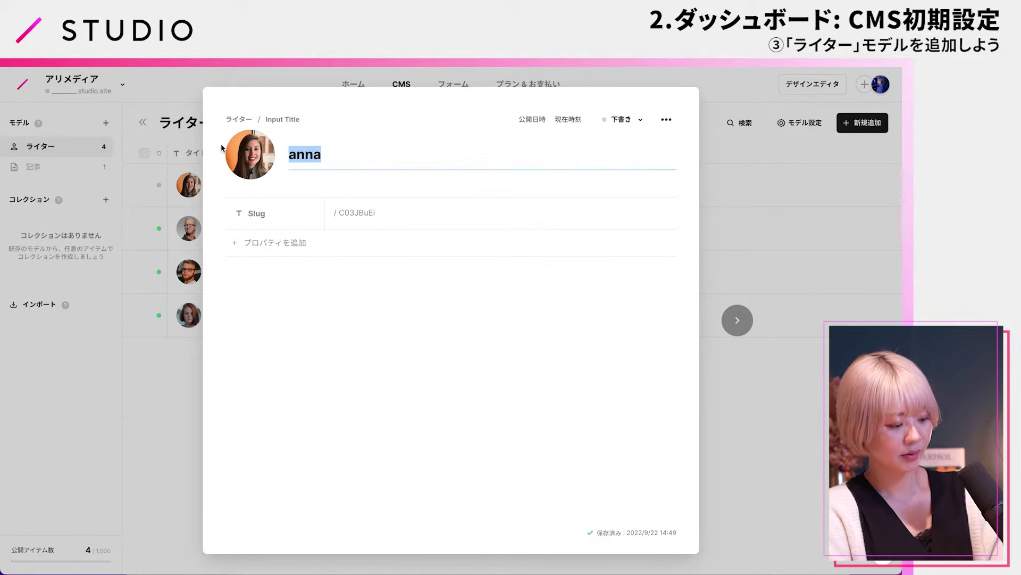
double_click(368, 209)
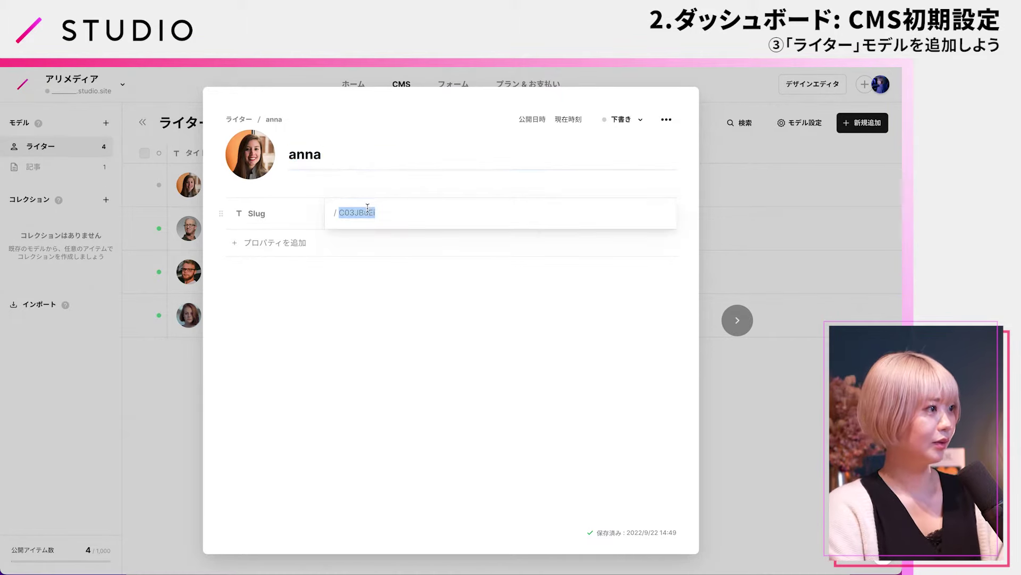
key(super+v)
click(406, 306)
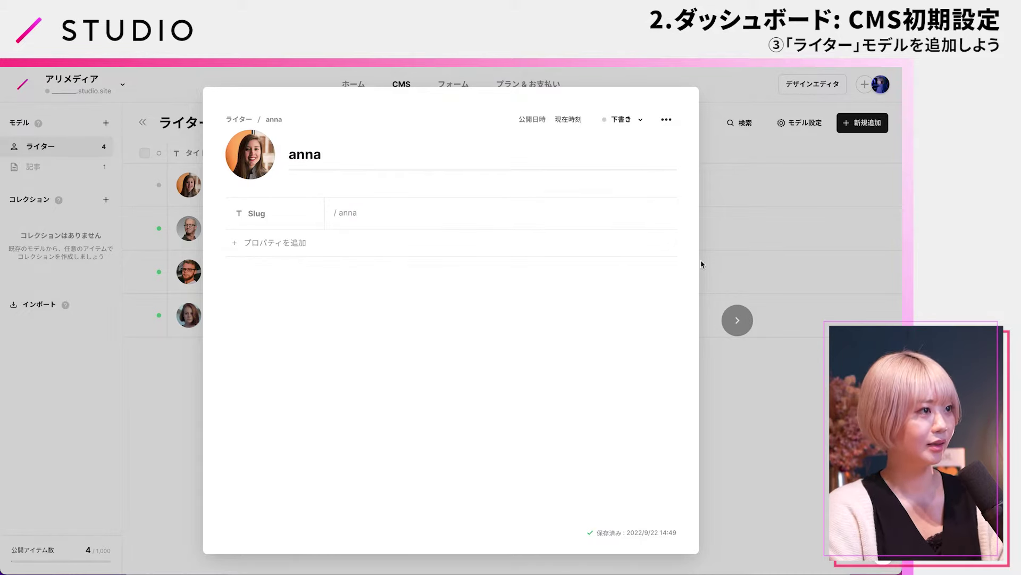
Publish the fourth writer's item with 公開する, close it, and move the 記事 model above ライター in the model list
click(638, 126)
click(622, 175)
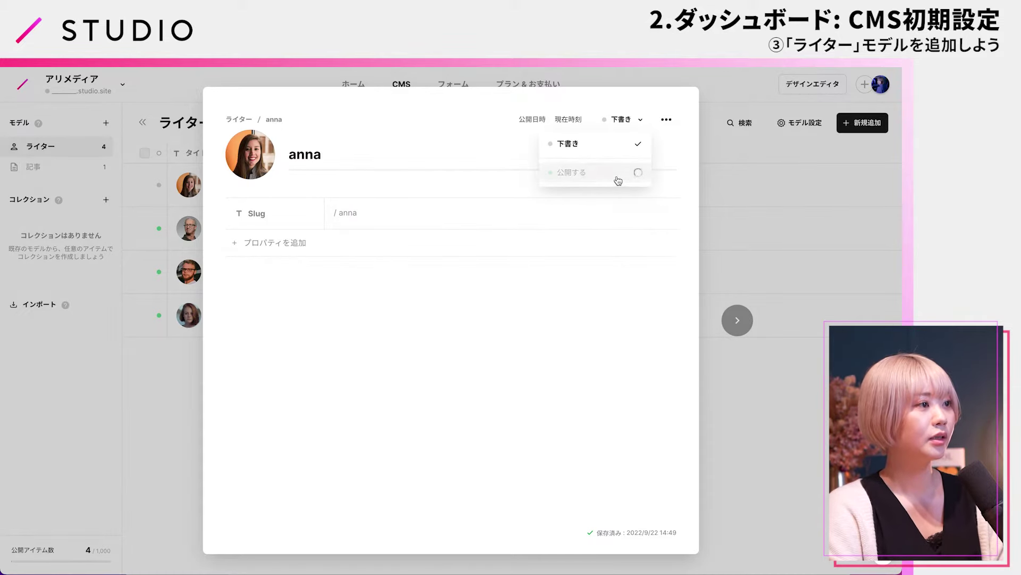
click(708, 182)
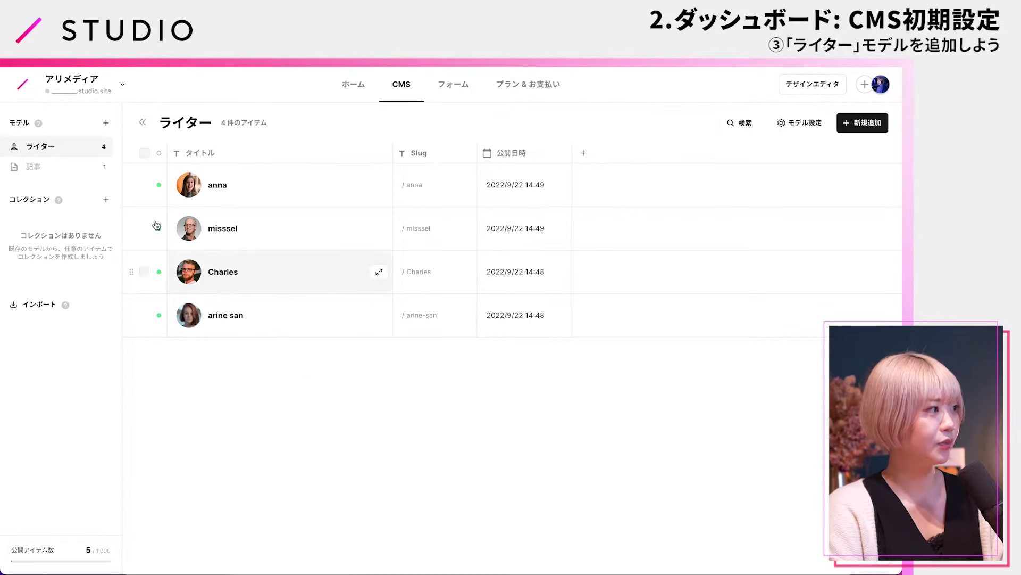
drag(51, 171, 53, 143)
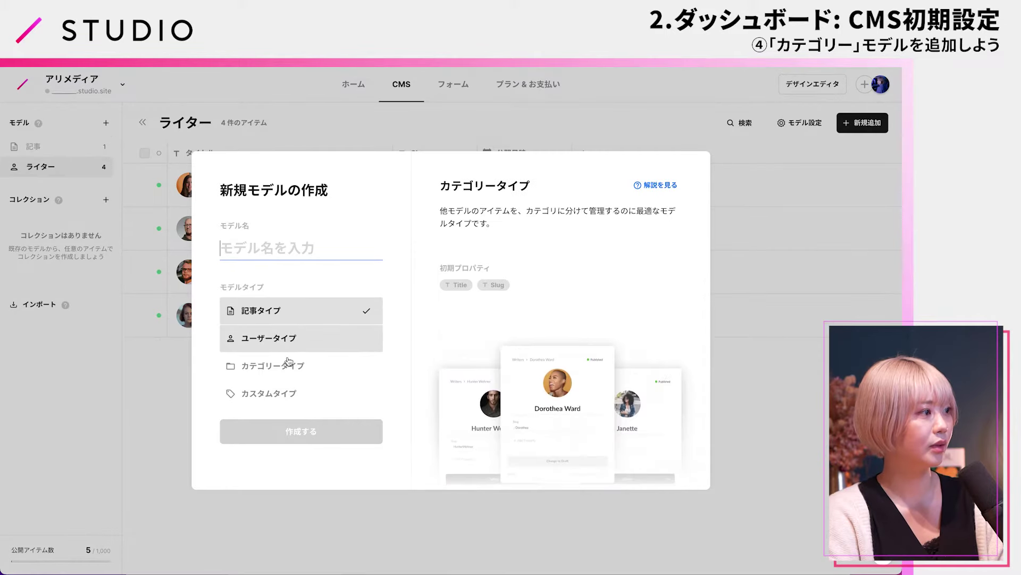
Create a new model named カテゴリー with the model type カテゴリータイプ
click(288, 364)
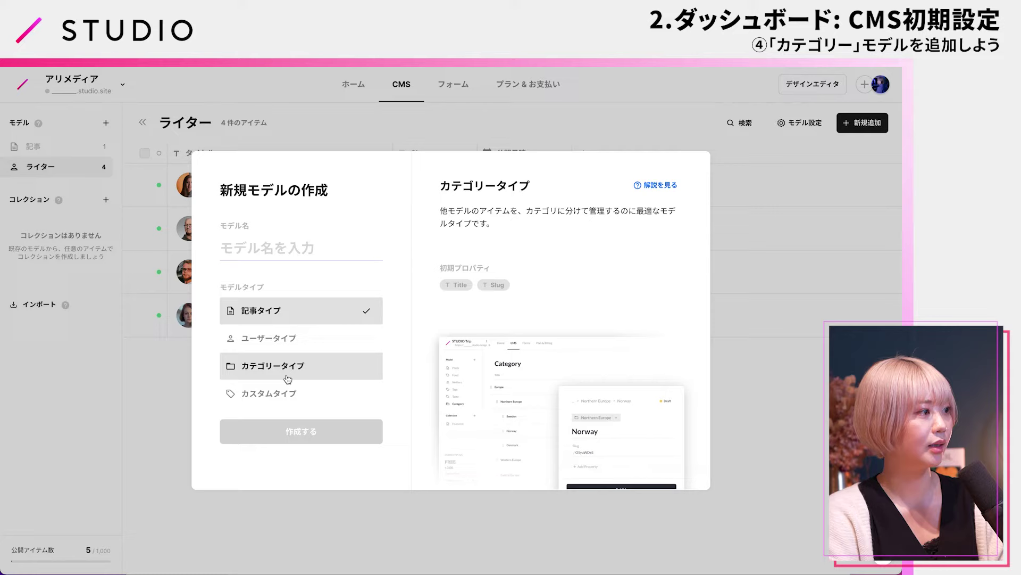
click(337, 255)
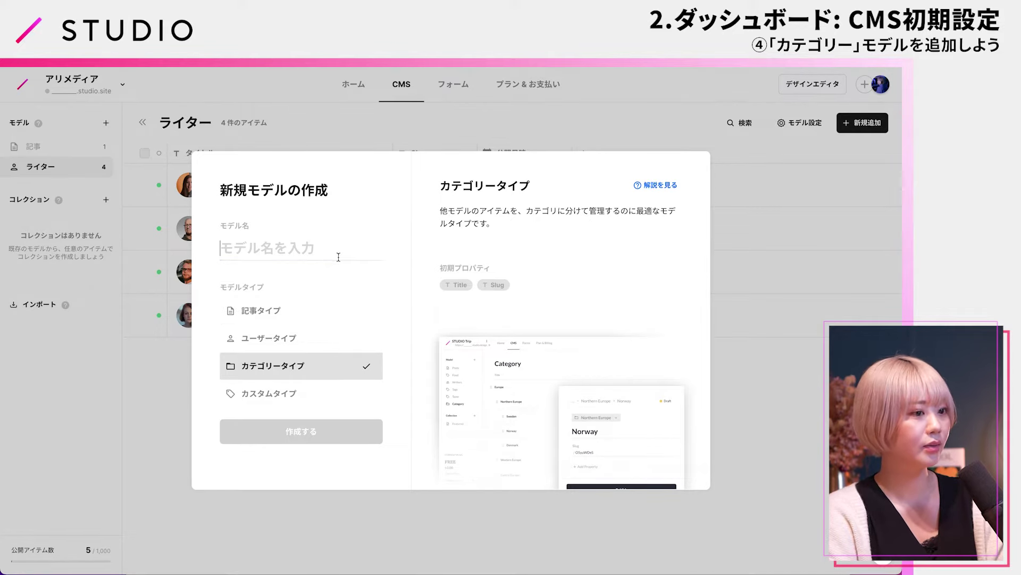
text(か)
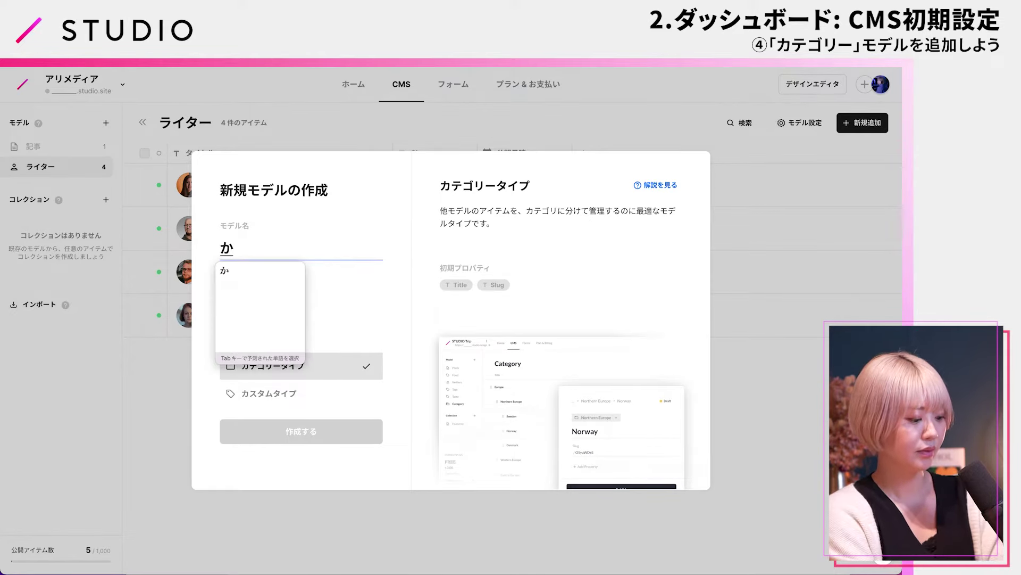
text(ておぎ)
key(BackSpace)
key(BackSpace)
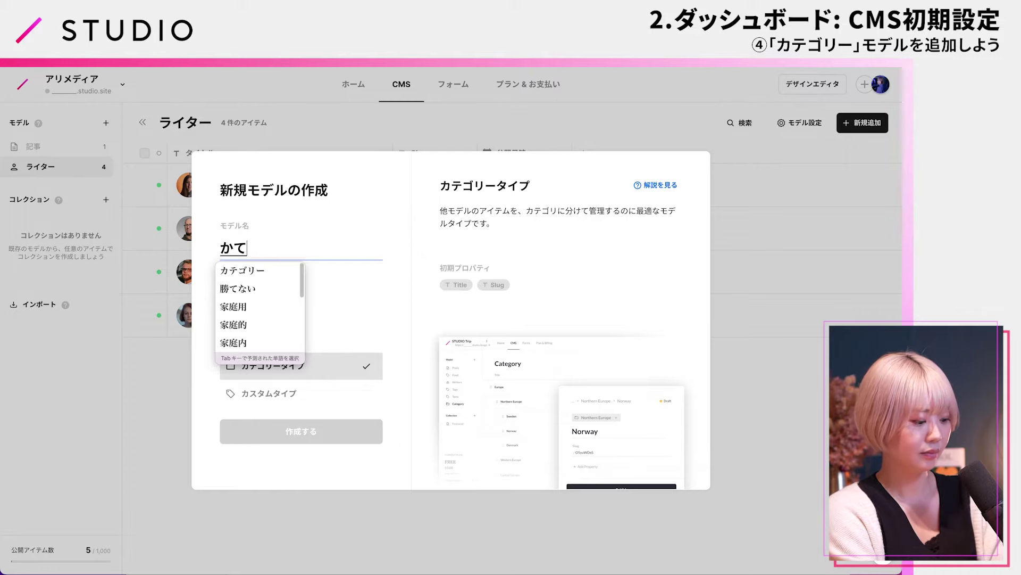
text(ごりー)
key(Tab)
key(Return)
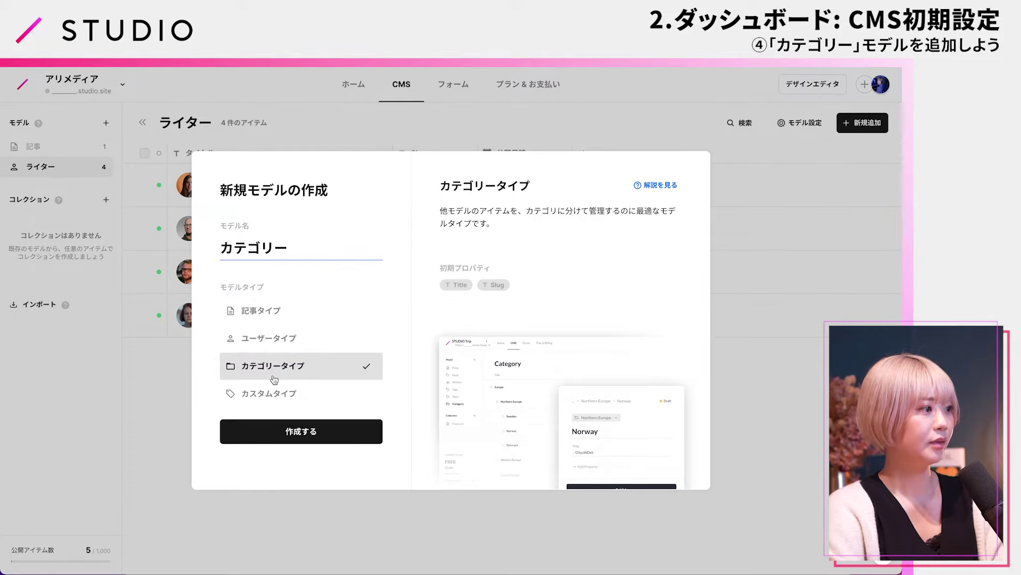
click(289, 433)
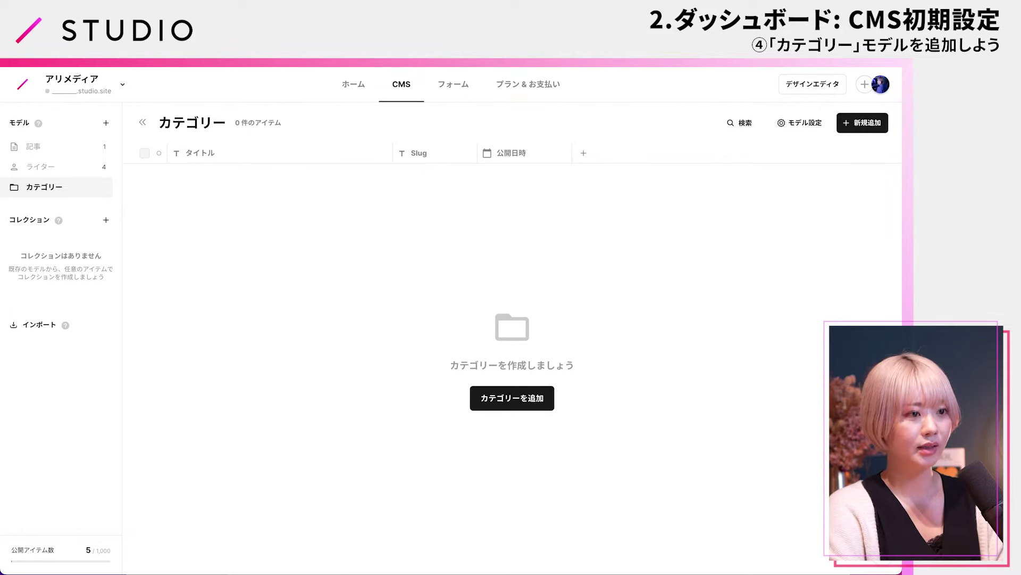
Add the first カテゴリー item with the title "Design" and select the title text for copying
click(481, 400)
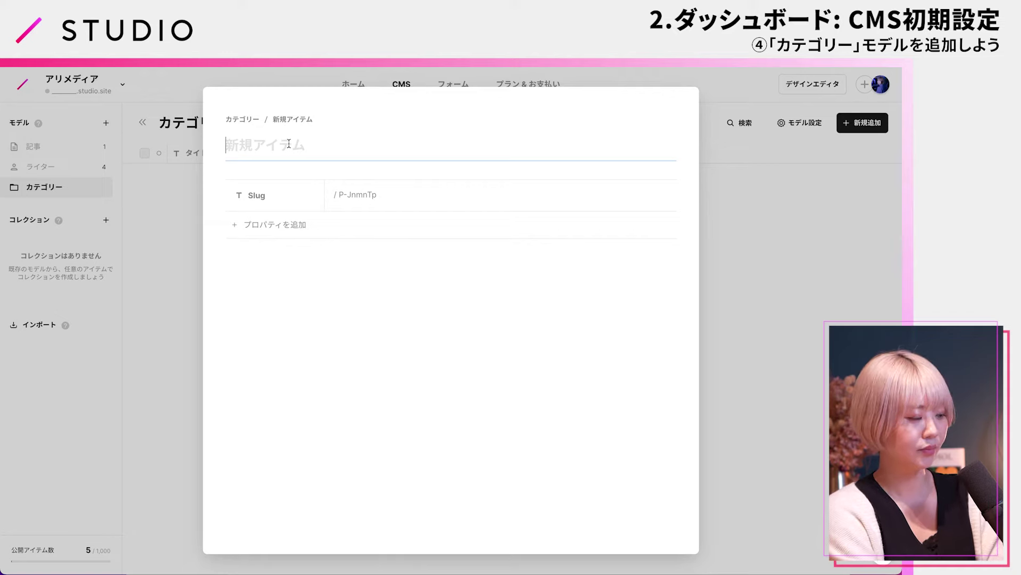
text(dezain)
key(space)
key(space)
key(space)
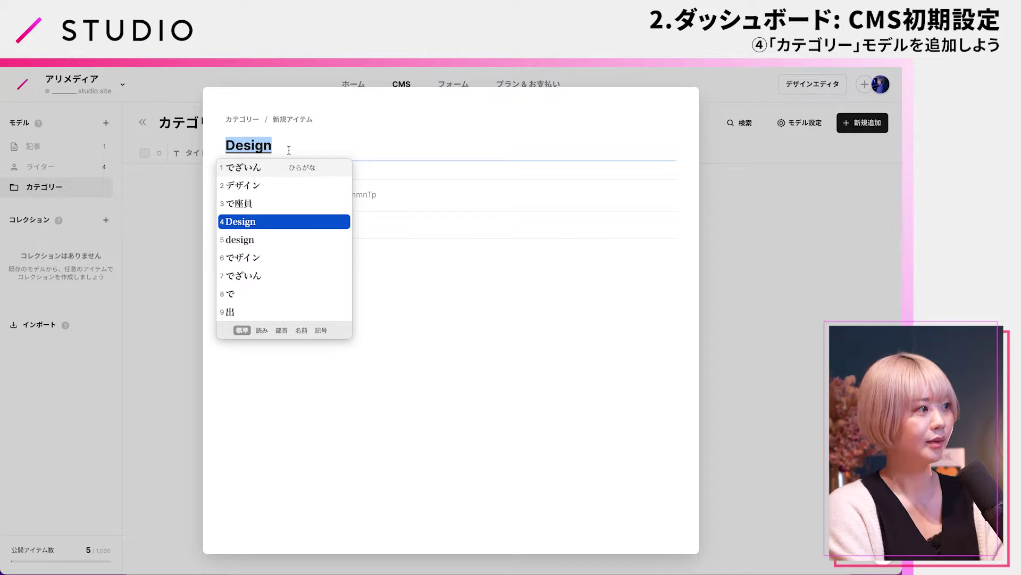
key(Up)
key(Down)
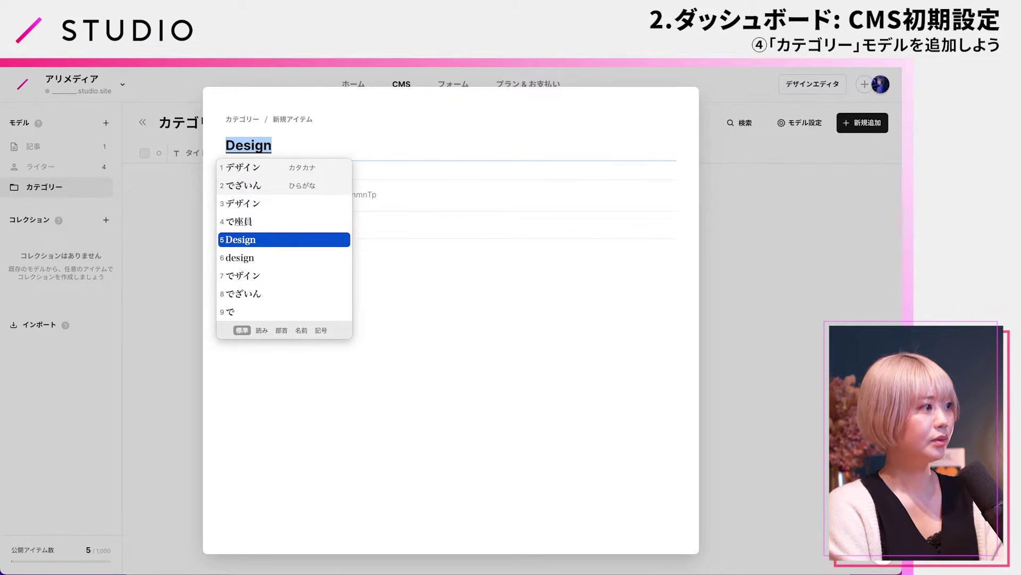
key(Return)
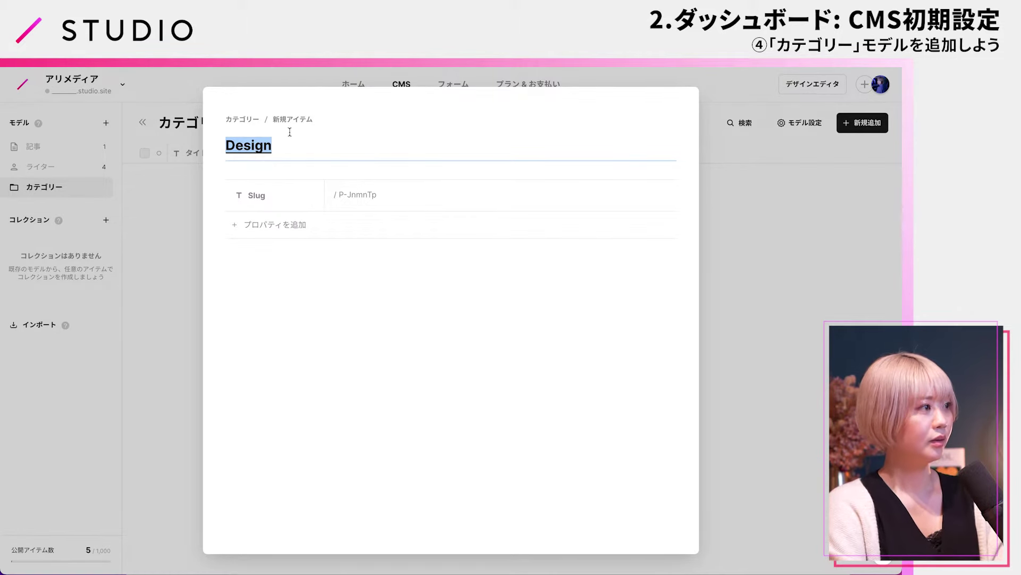
drag(287, 137, 222, 141)
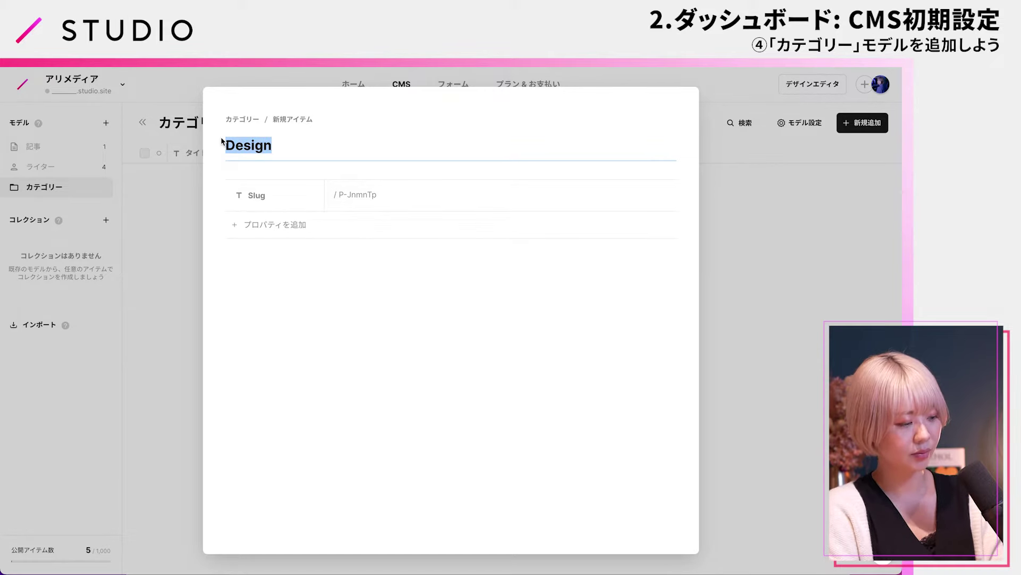
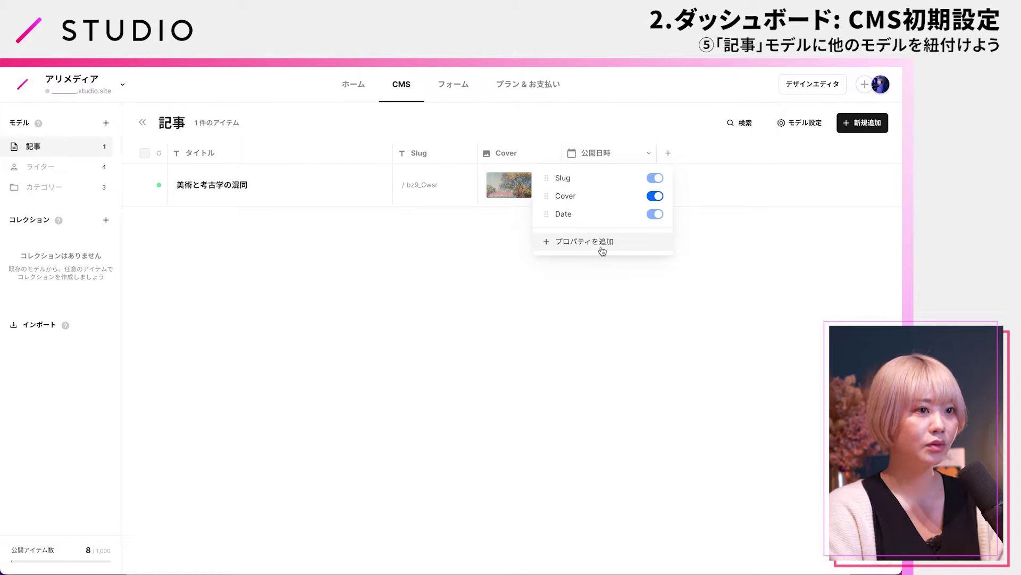
Add a property named ライター to the 記事 model, referencing the ライター model as シングルセレクト
click(602, 249)
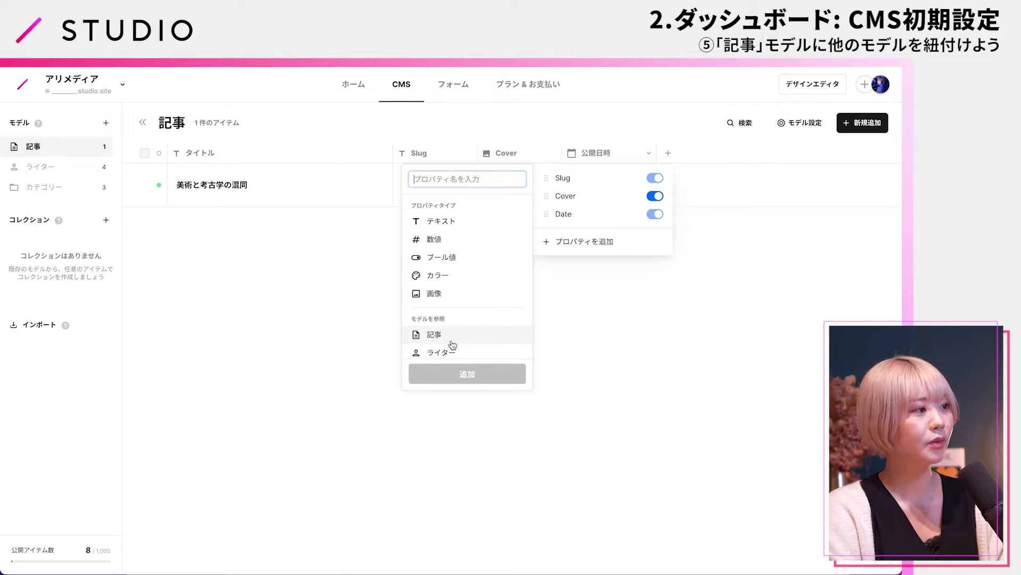
scroll(463, 326, down, 1)
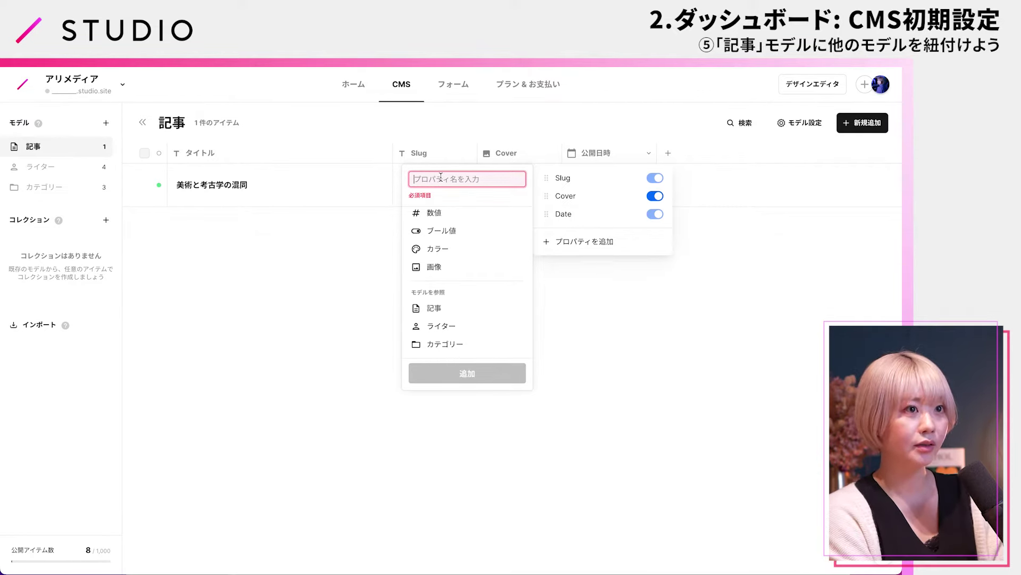
text(らいたー)
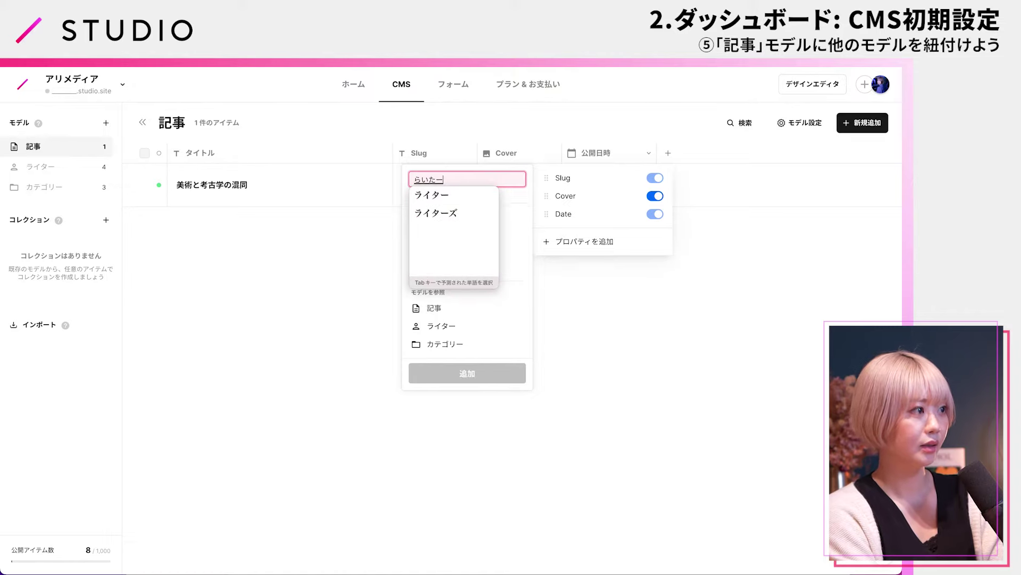
key(Tab)
key(Return)
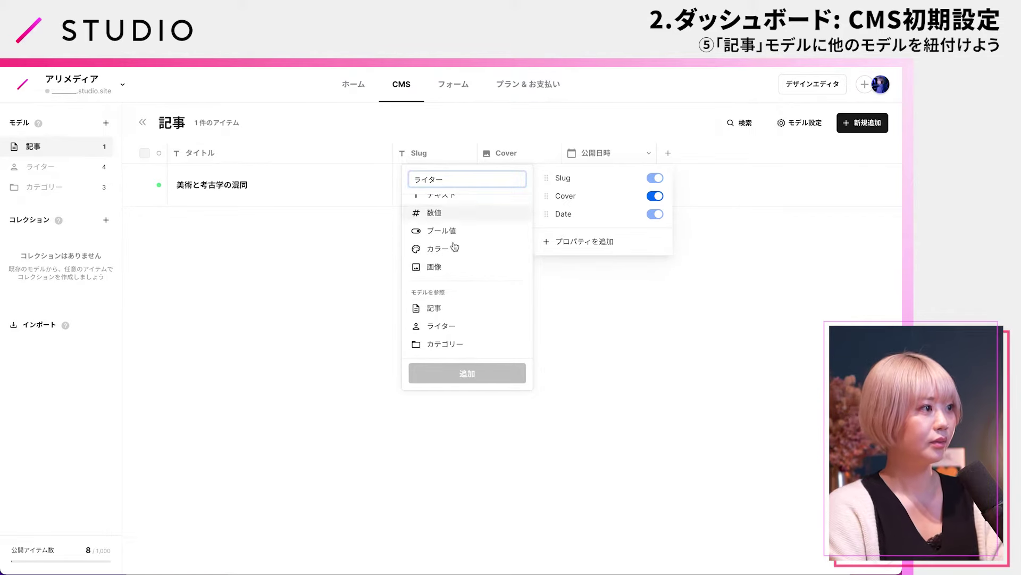
click(442, 325)
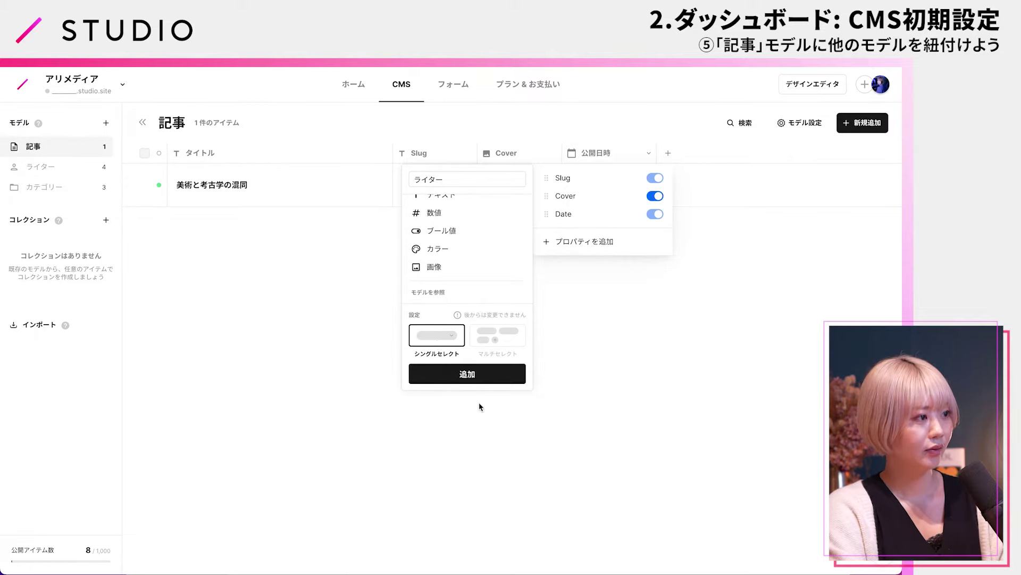
click(491, 383)
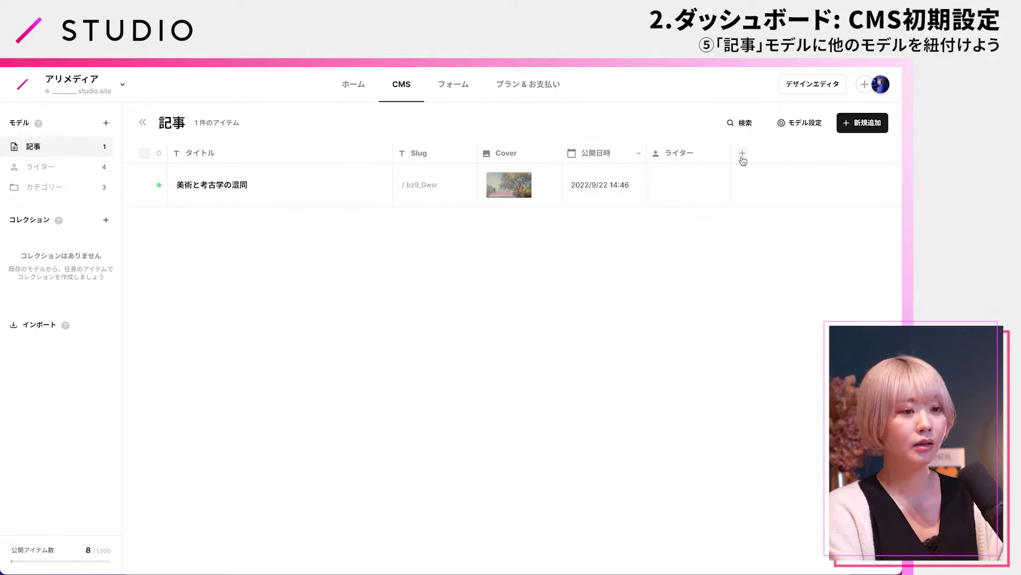
Add a property named カテゴリー to the 記事 model, referencing the カテゴリー model as マルチセレクト
click(743, 154)
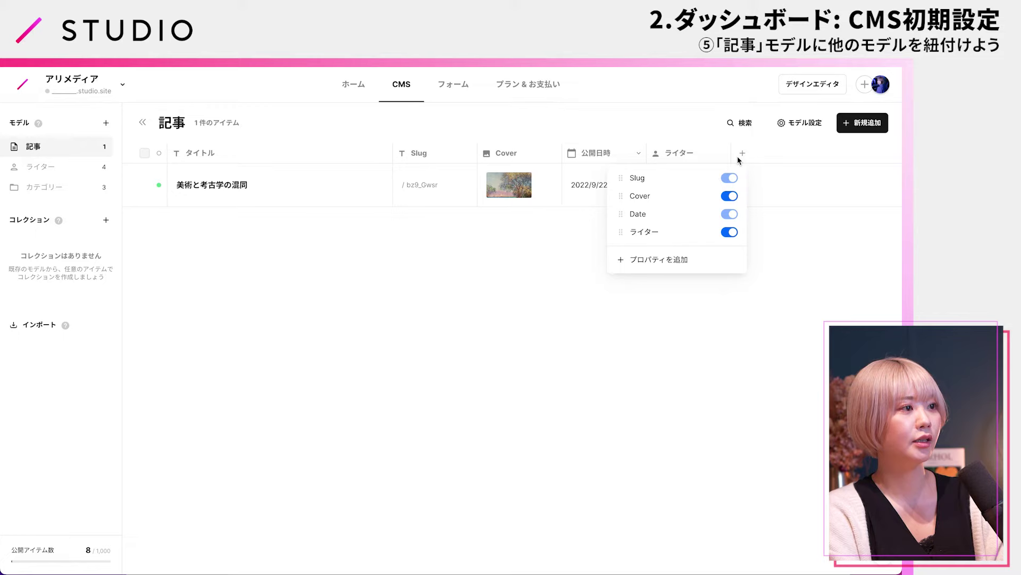
click(651, 259)
click(511, 325)
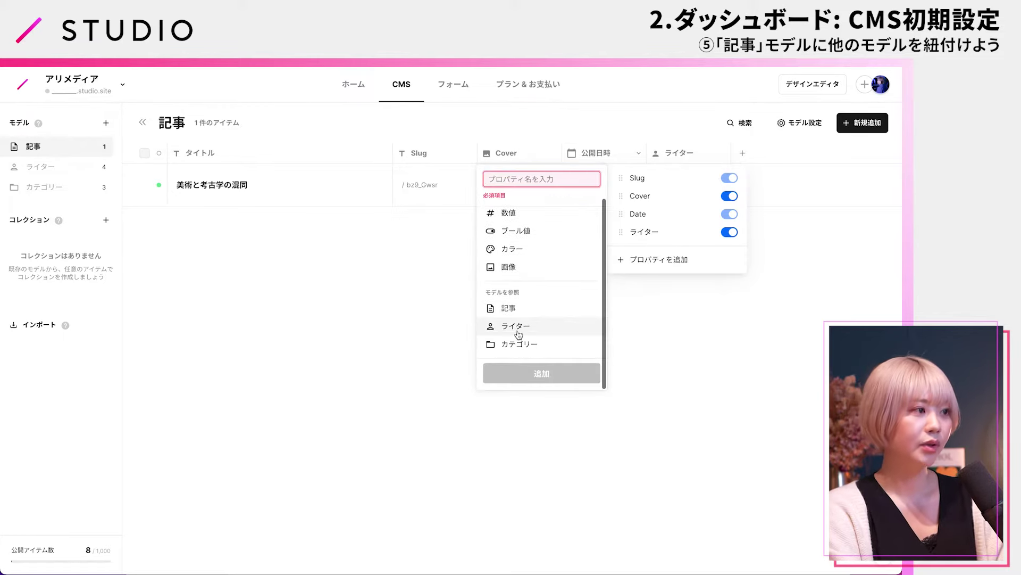
click(542, 184)
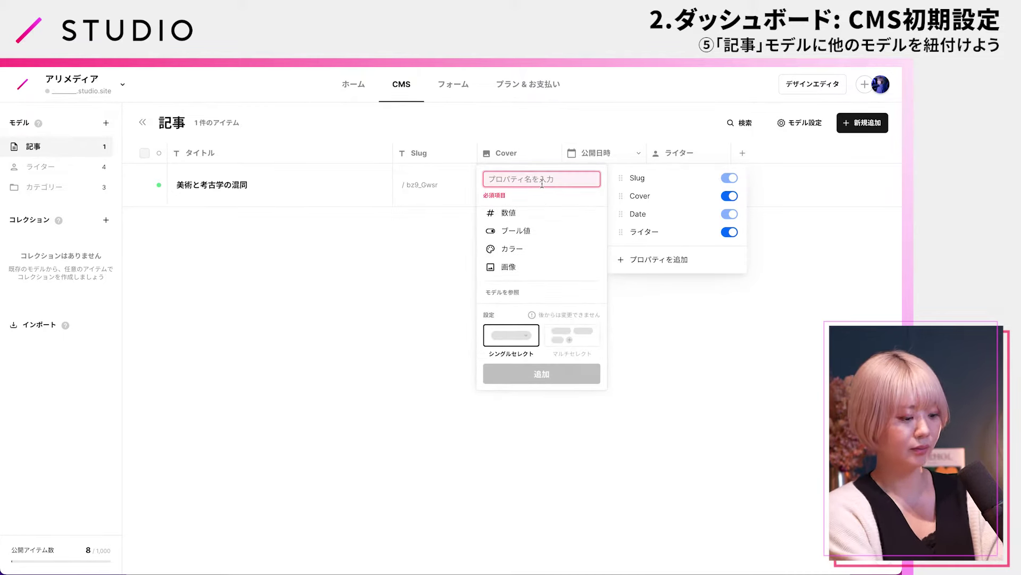
text(katego)
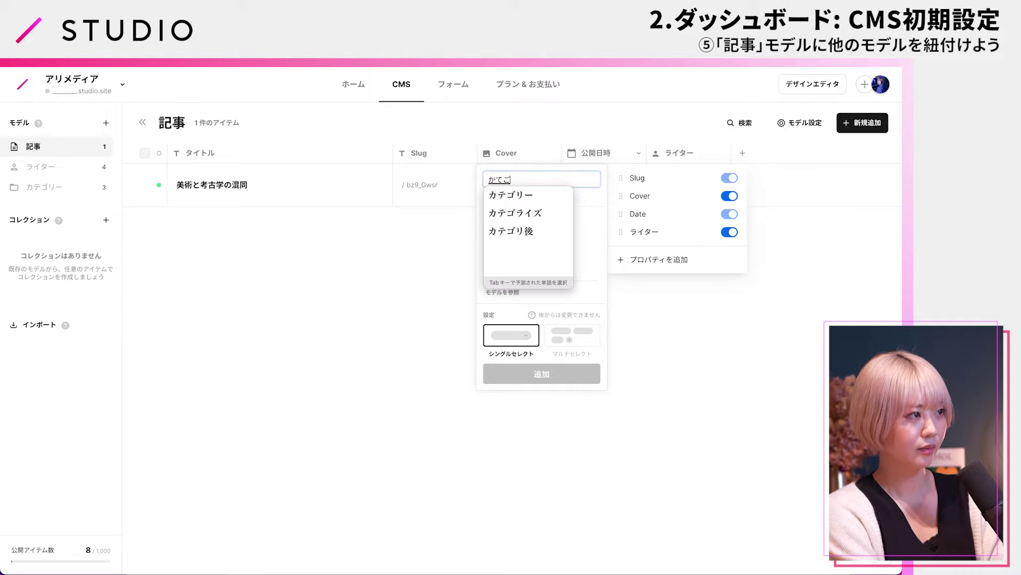
key(Tab)
key(Return)
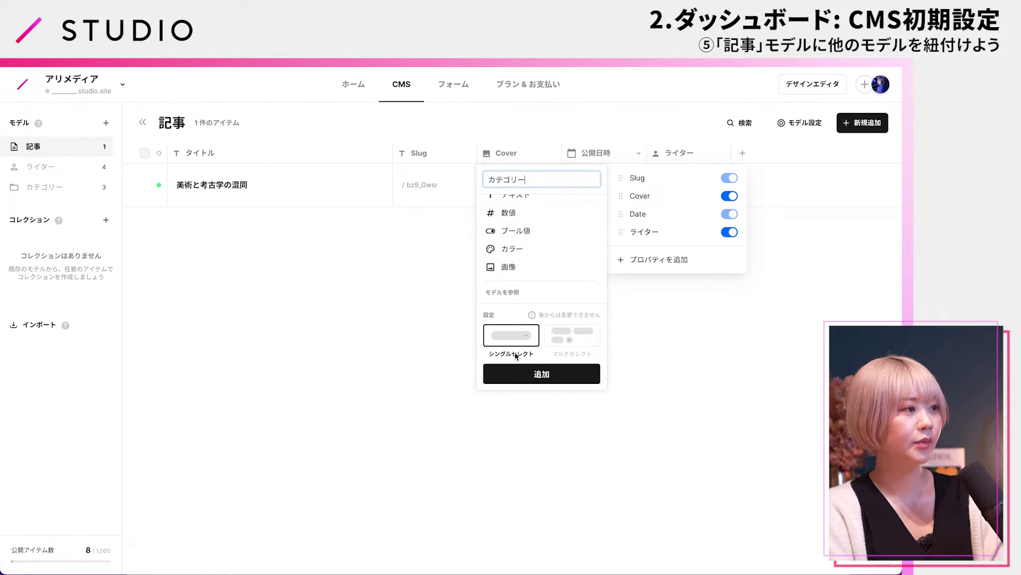
click(559, 340)
click(585, 373)
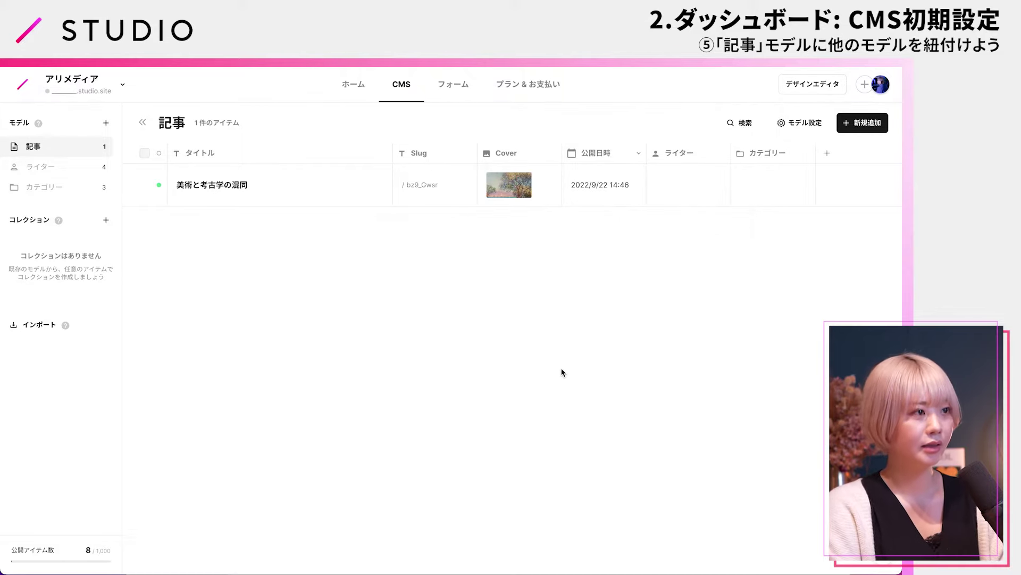
Assign the first listed writer to the ライター property of the 記事 item 美術と考古学の混同
click(712, 172)
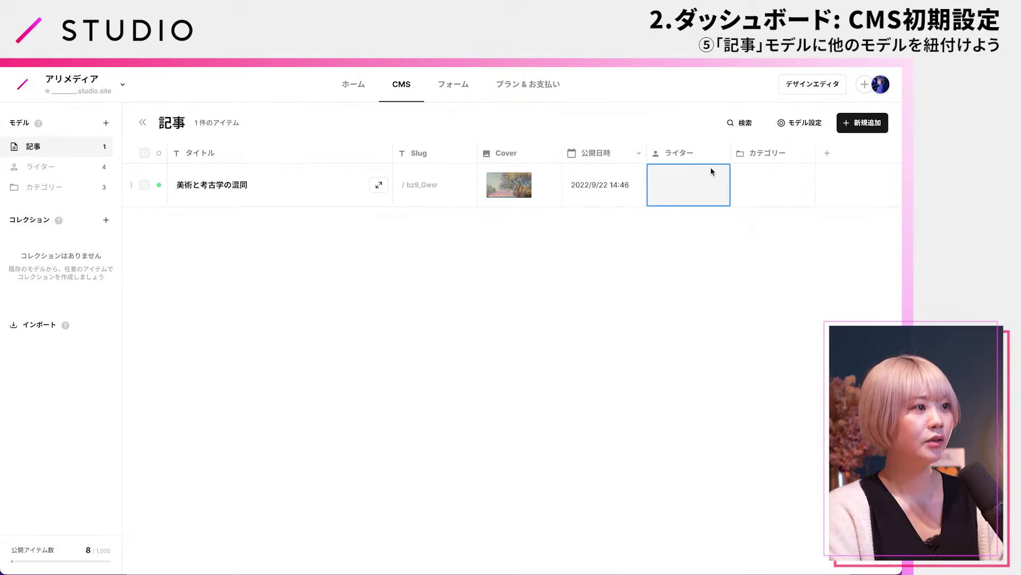
click(693, 198)
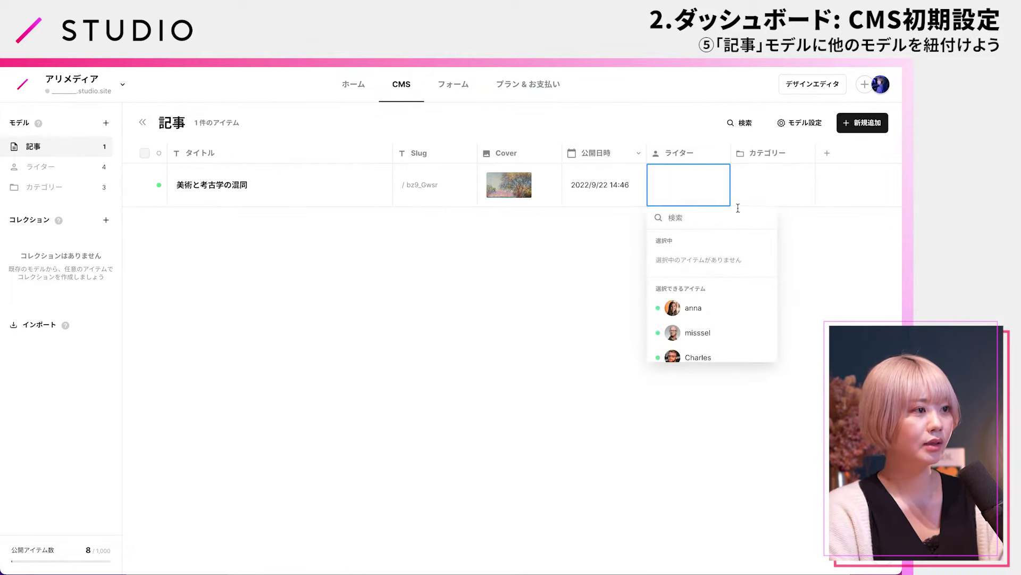
scroll(741, 283, down, 1)
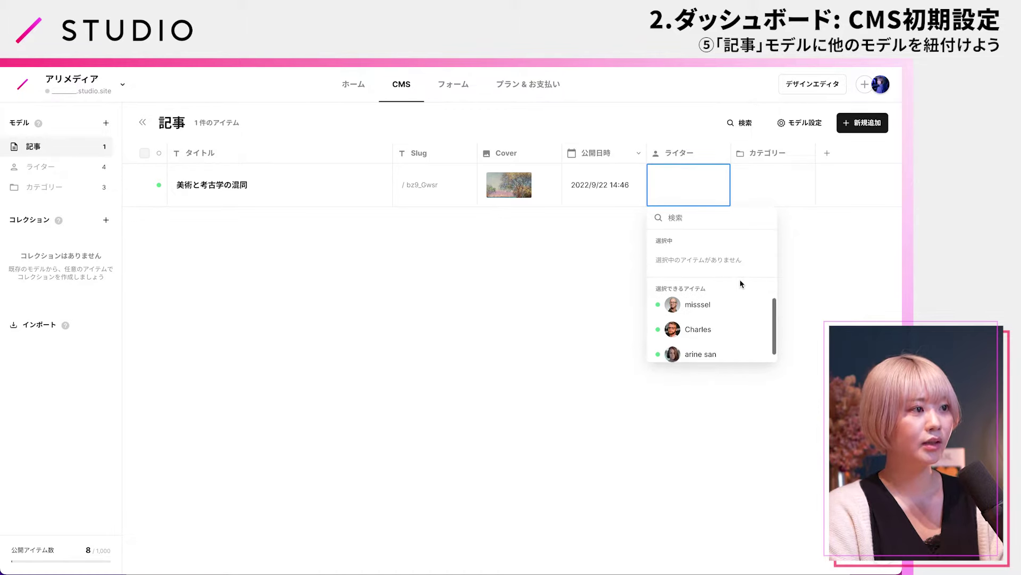
scroll(741, 283, up, 1)
click(707, 308)
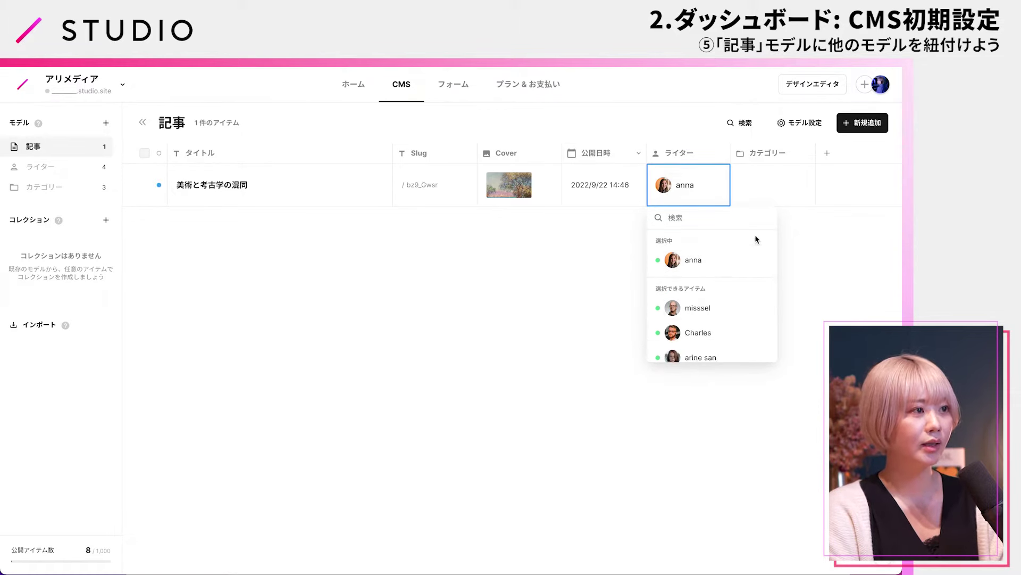
Assign the categories photo, art and Design, in that order, to the カテゴリー property of the item 美術と考古学の混同
click(776, 191)
click(777, 190)
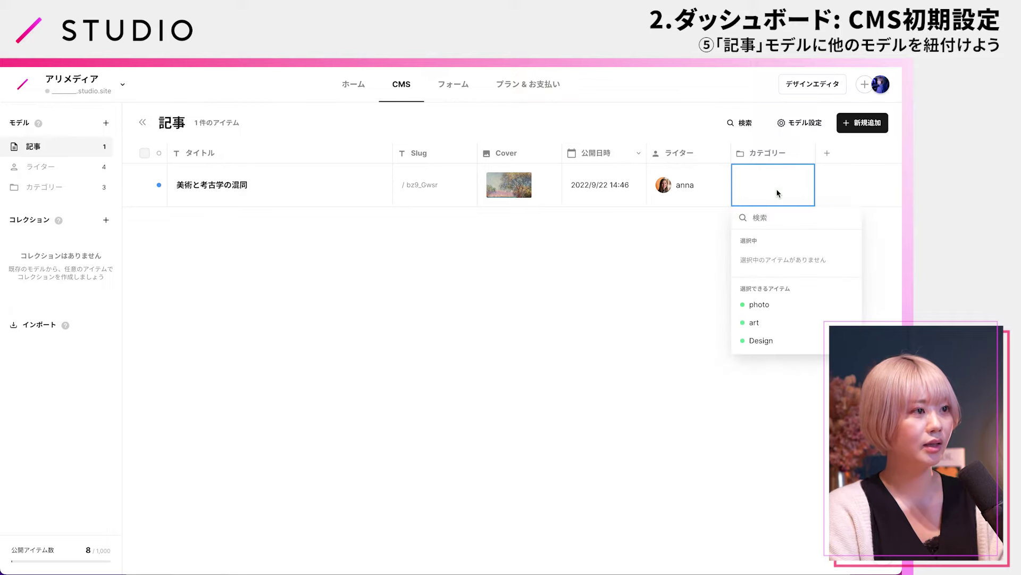
click(750, 312)
click(754, 318)
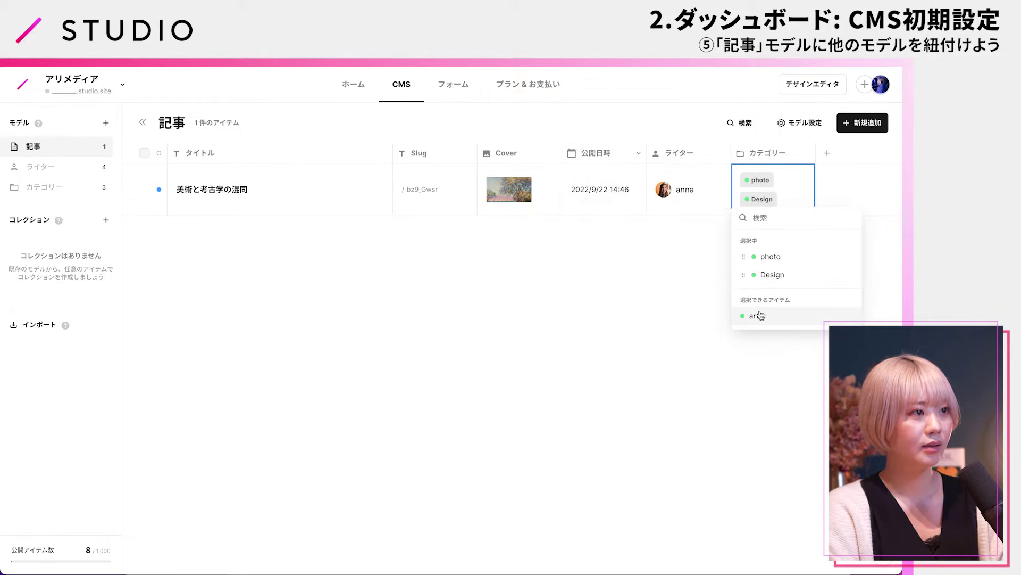
click(766, 316)
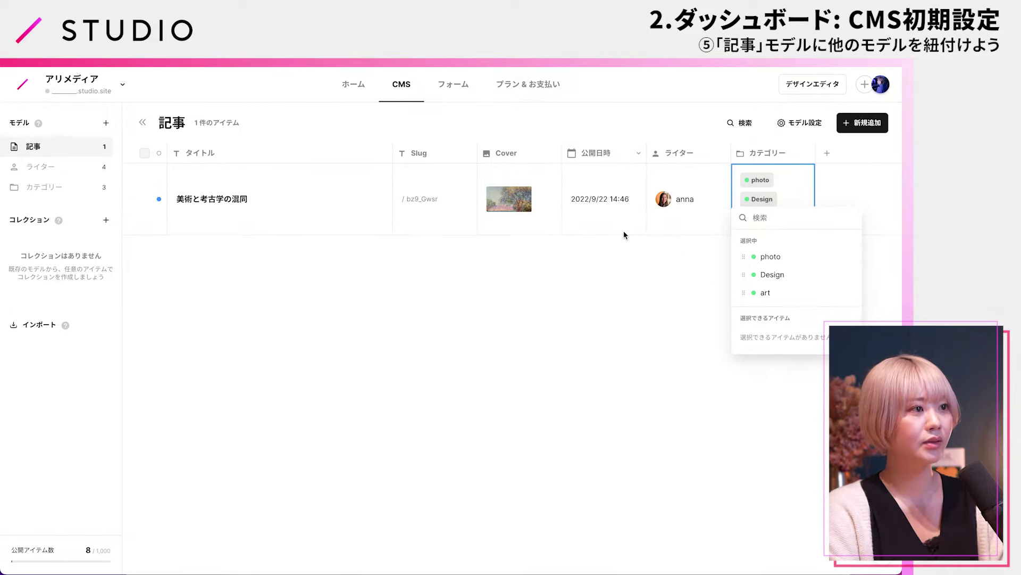
click(630, 289)
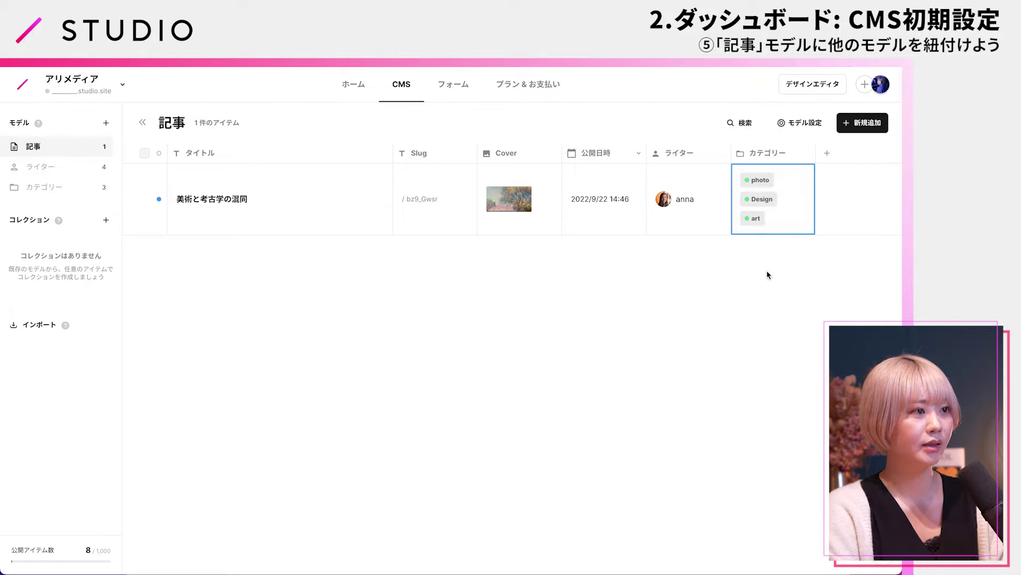
click(786, 221)
click(861, 319)
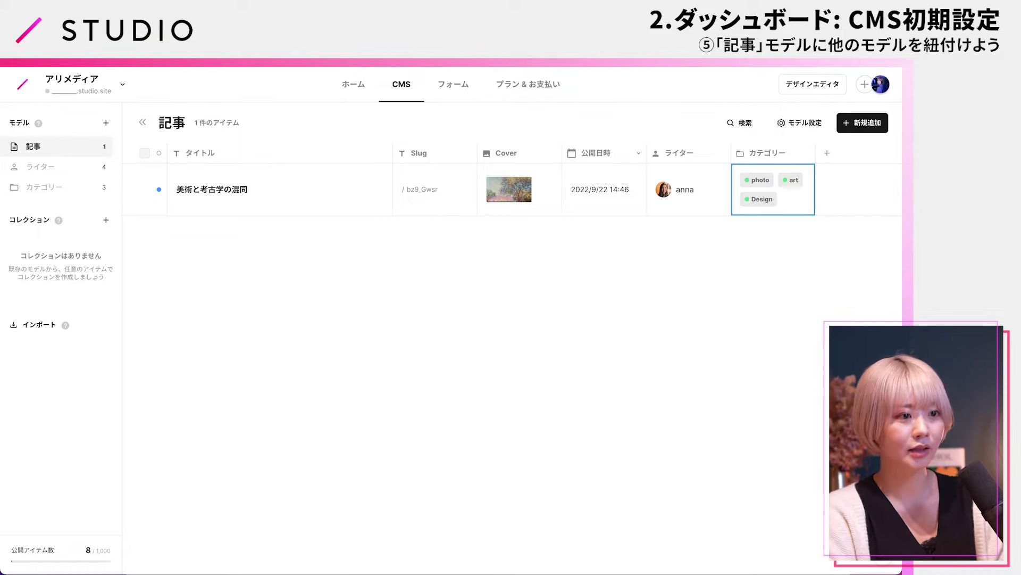
Add a new 記事 item titled 花のために花を崇拝すること and paste the copied article text into its body
click(866, 124)
click(189, 178)
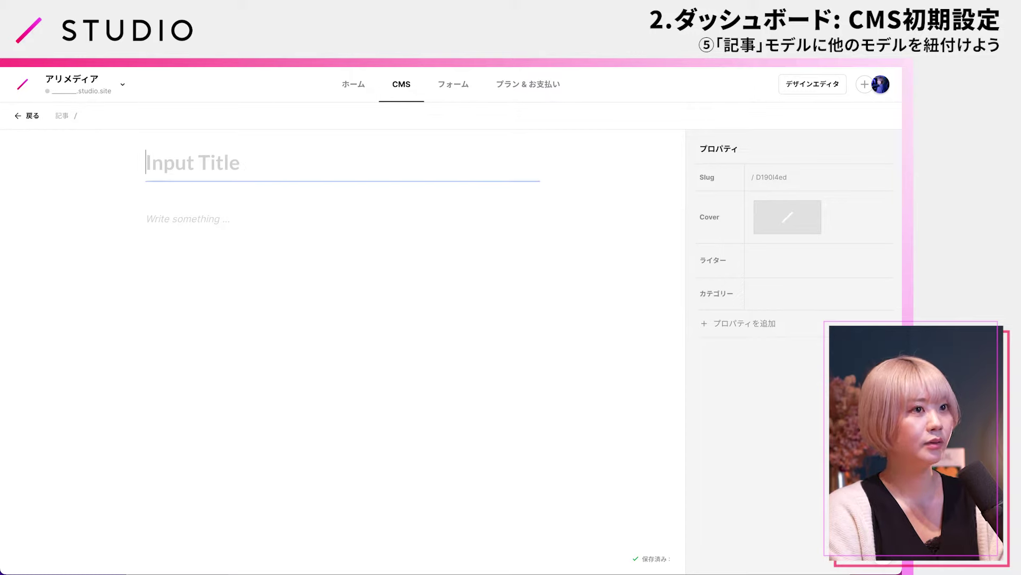
text(√)
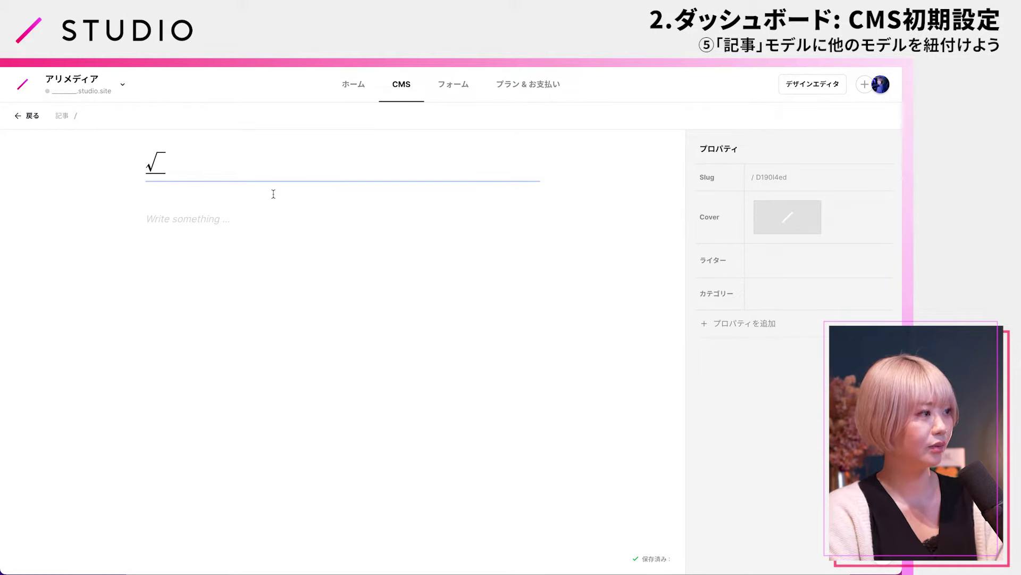
key(BackSpace)
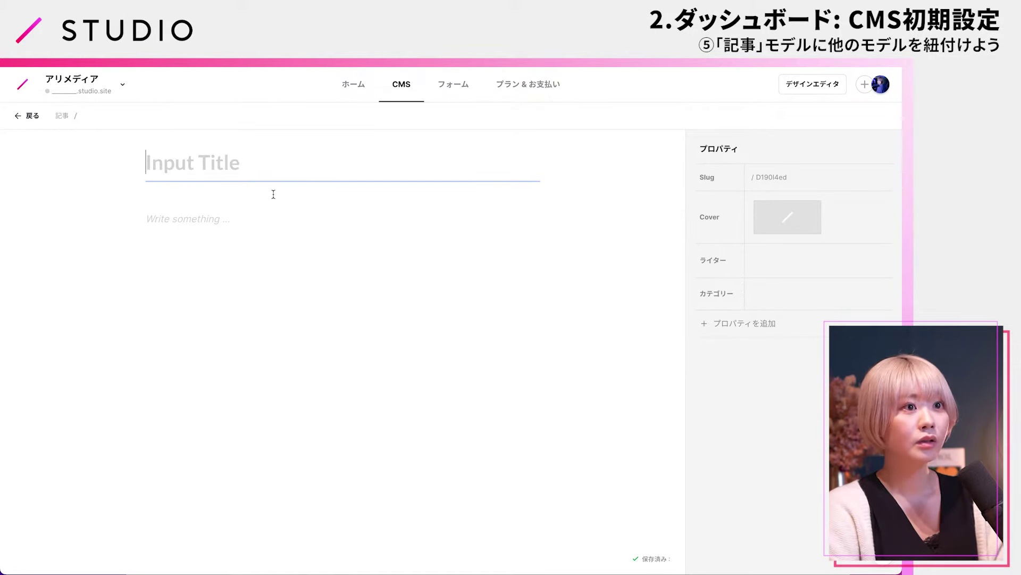
text(花のために花を崇拝すること)
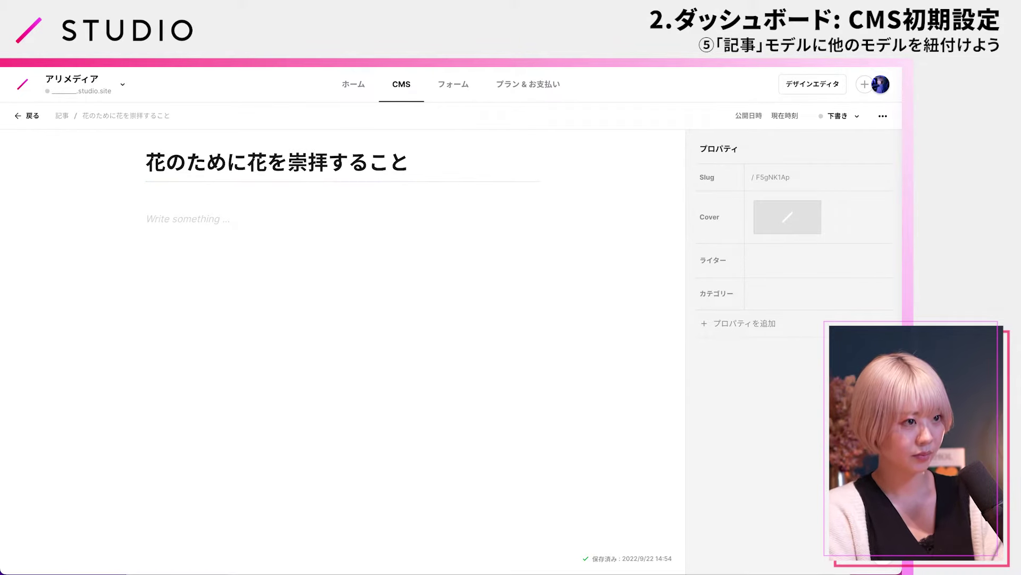
click(168, 210)
key(ctrl+v)
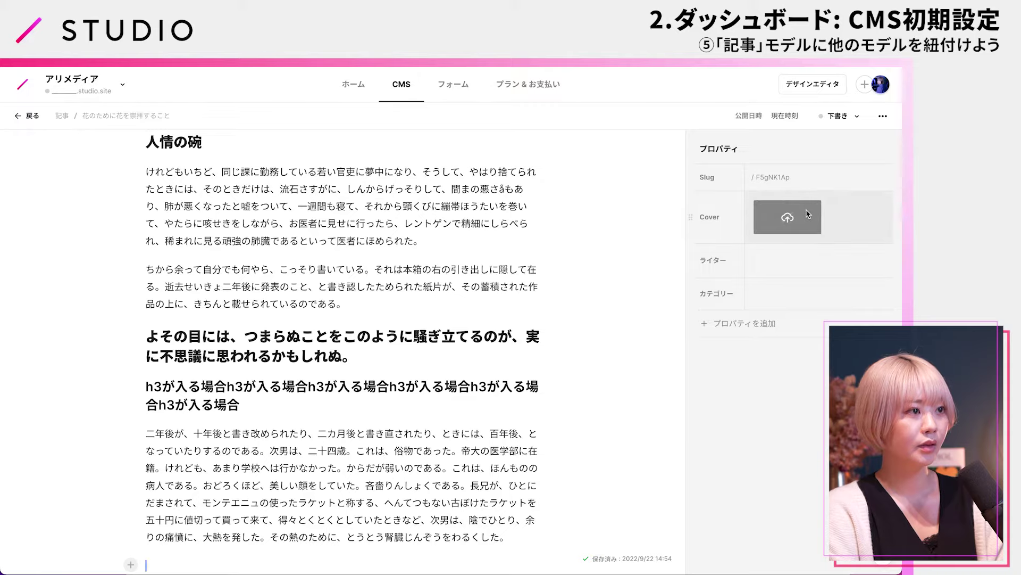
Upload haystacks-at-giverny_jpg!Large.jpg from the Monet folder in CMS 2.0 as the new article's Cover image
click(807, 214)
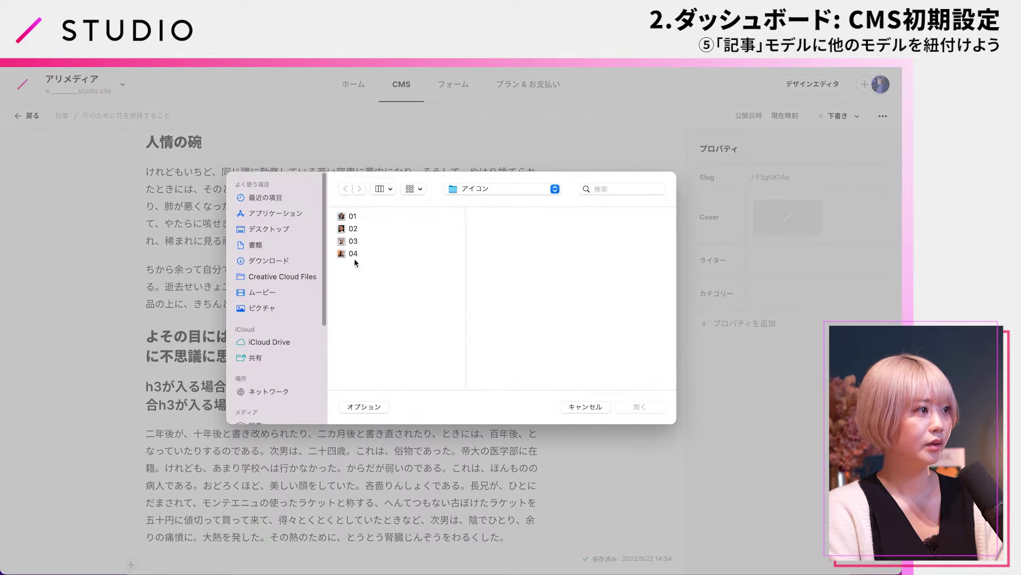
click(487, 188)
click(478, 201)
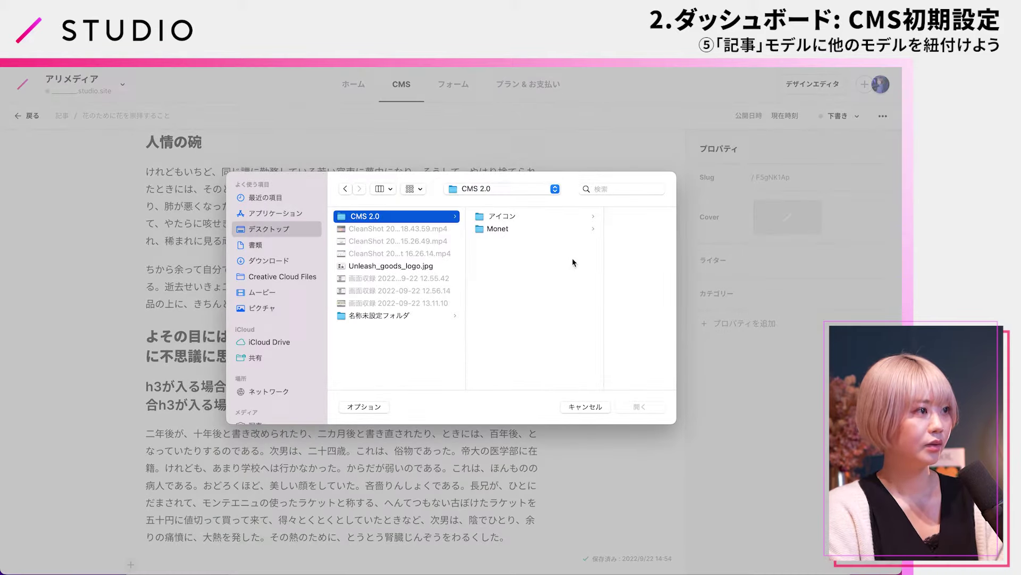
click(530, 229)
click(586, 229)
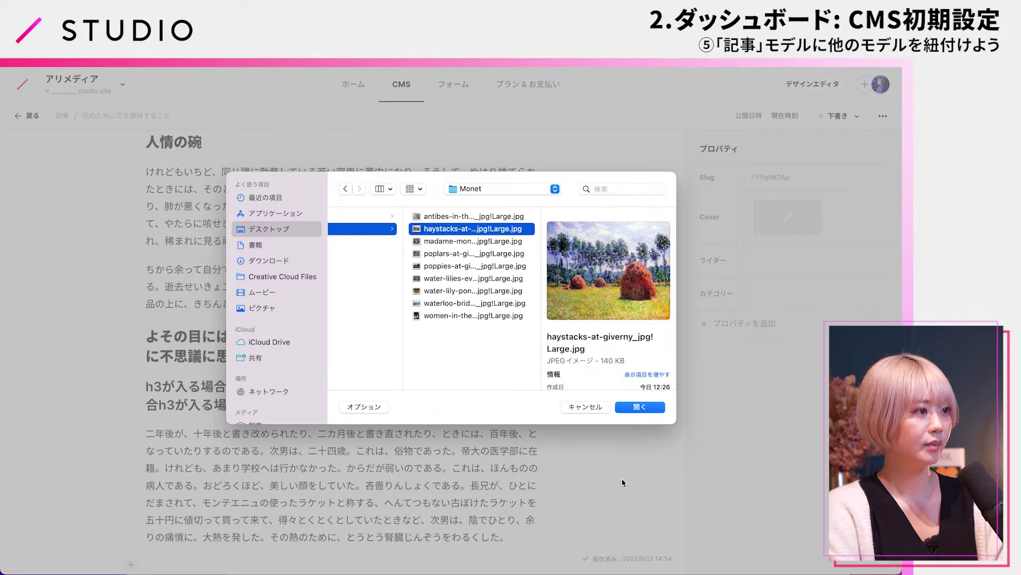
click(640, 406)
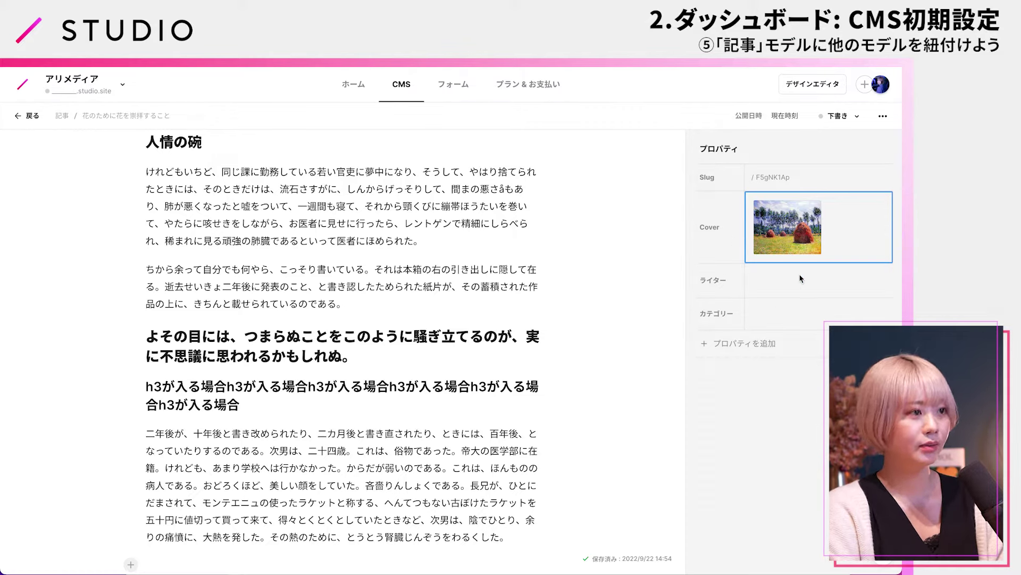
Assign the second listed writer and the categories art and Design to the new article, and return to the 記事 list
click(783, 288)
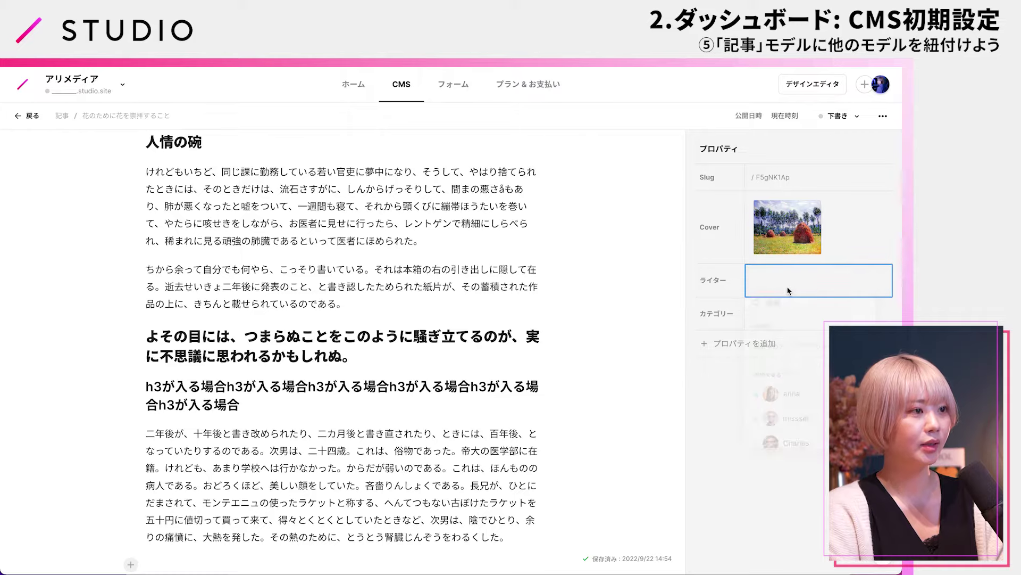
click(778, 433)
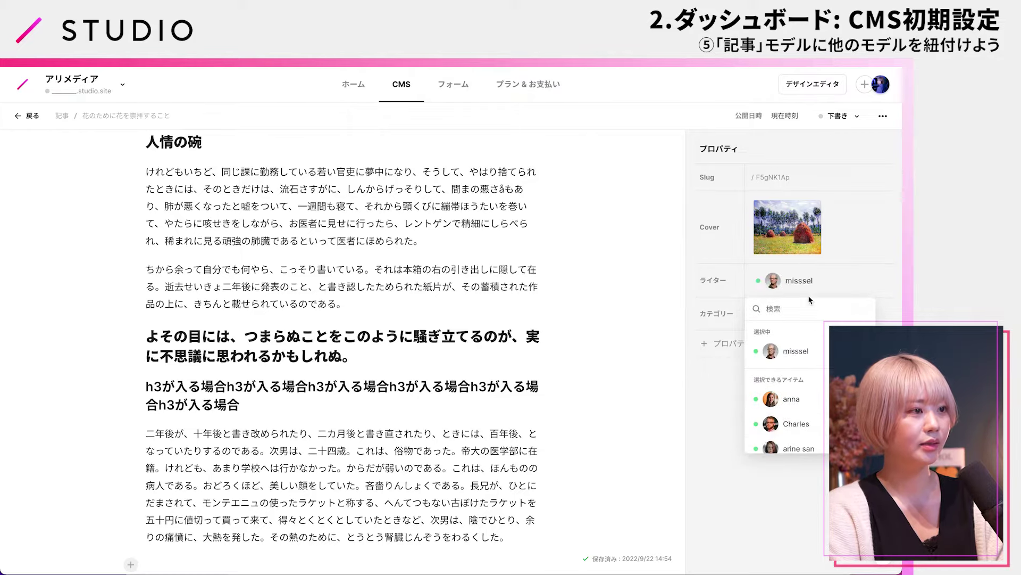
click(856, 317)
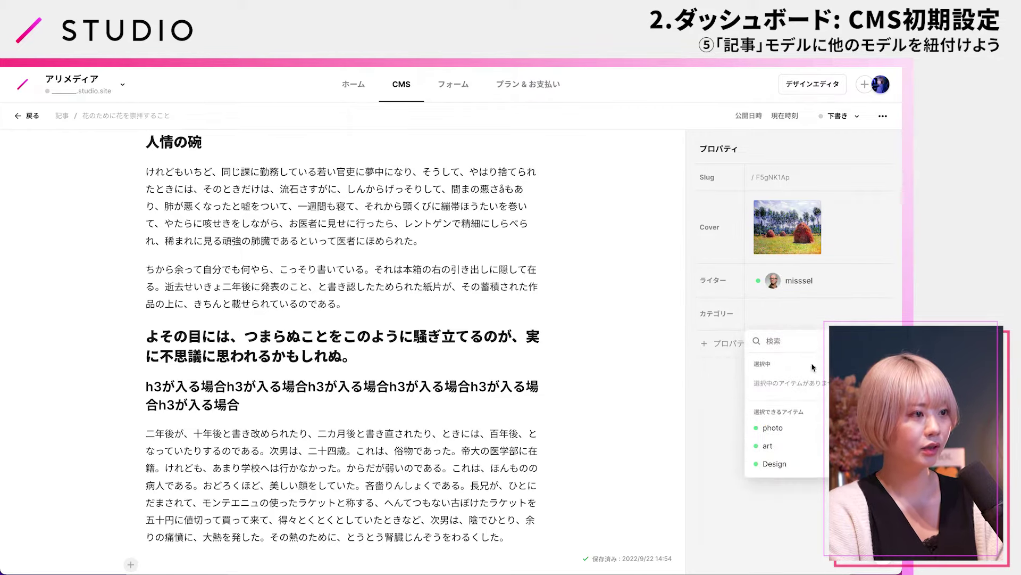
click(771, 430)
click(775, 439)
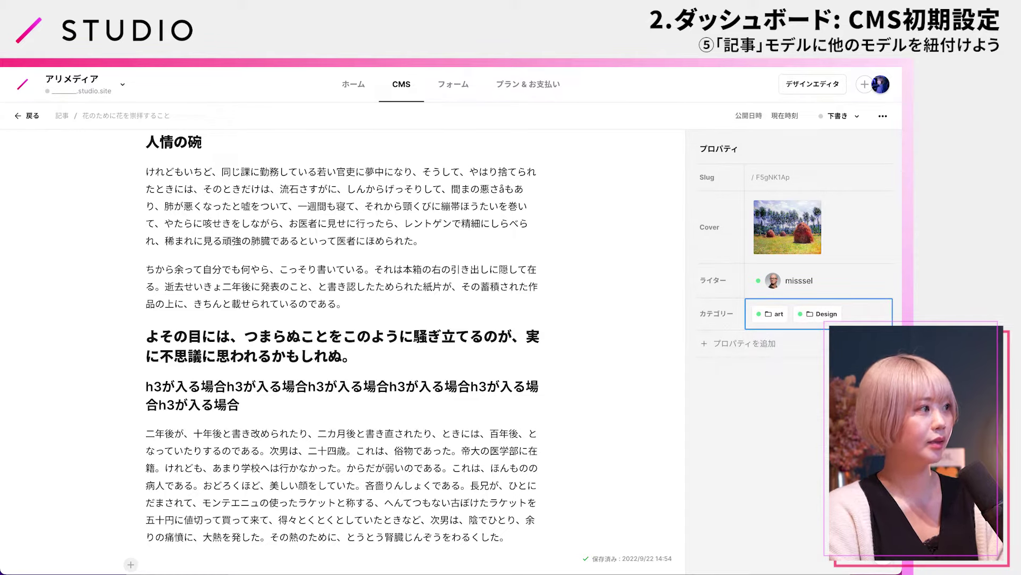
click(18, 116)
Compare the 公開日時 values of the draft article and the published article in the 記事 list
click(598, 188)
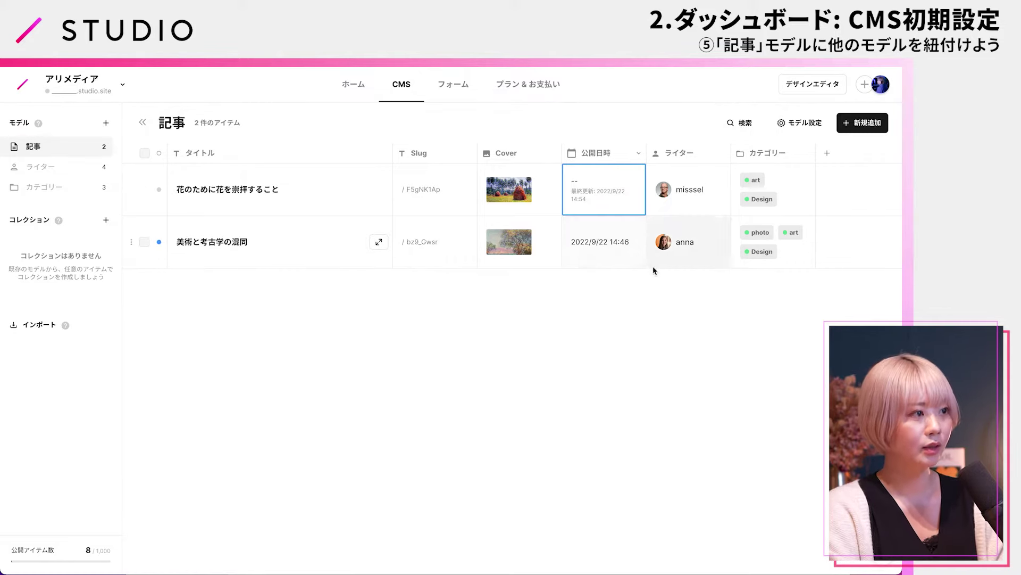
click(632, 255)
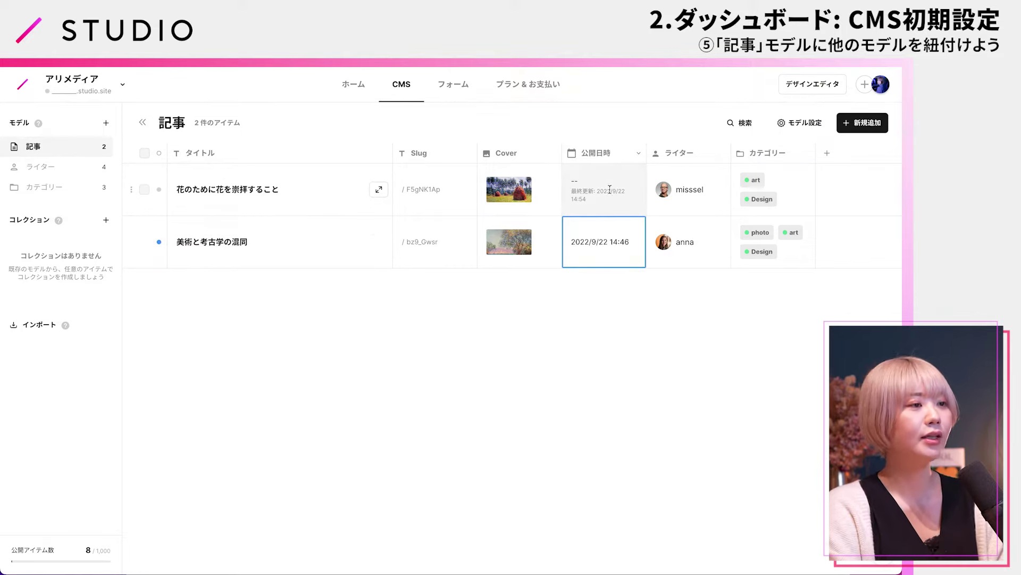
Add further 記事 items, including 室の構造における象徴主義, with body content, and fill in their Cover and ライター properties
click(885, 130)
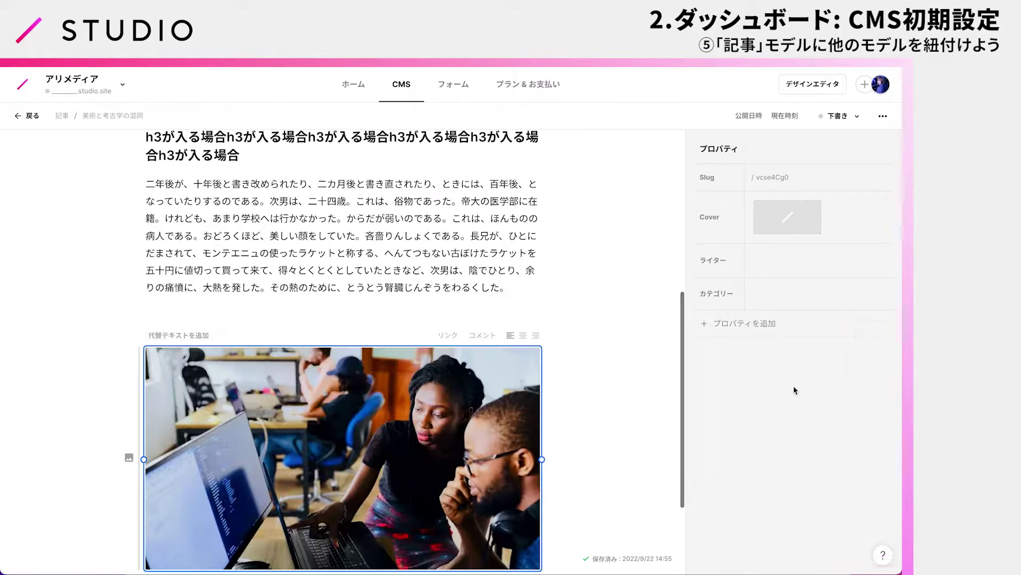
click(806, 268)
click(791, 376)
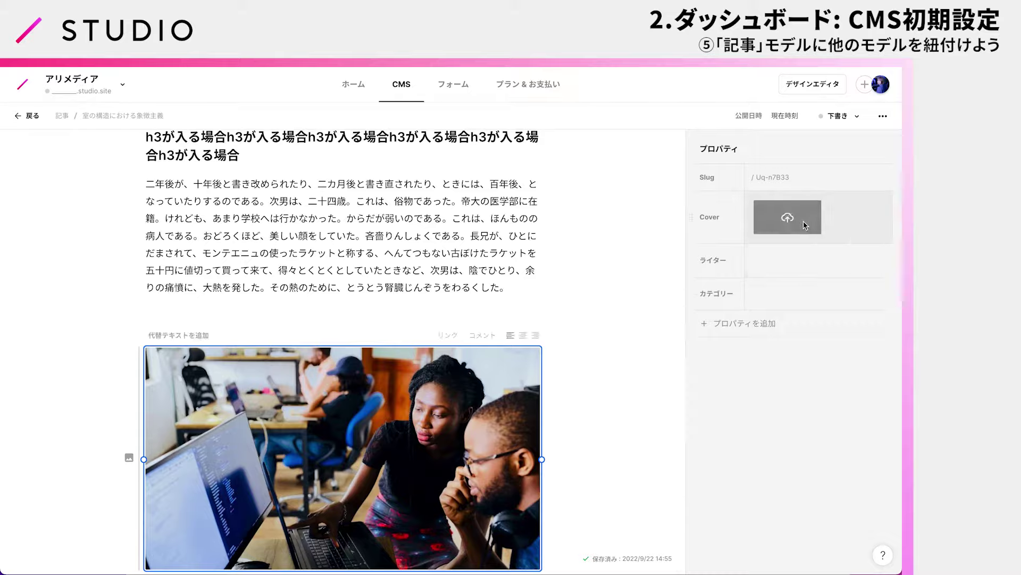
click(825, 287)
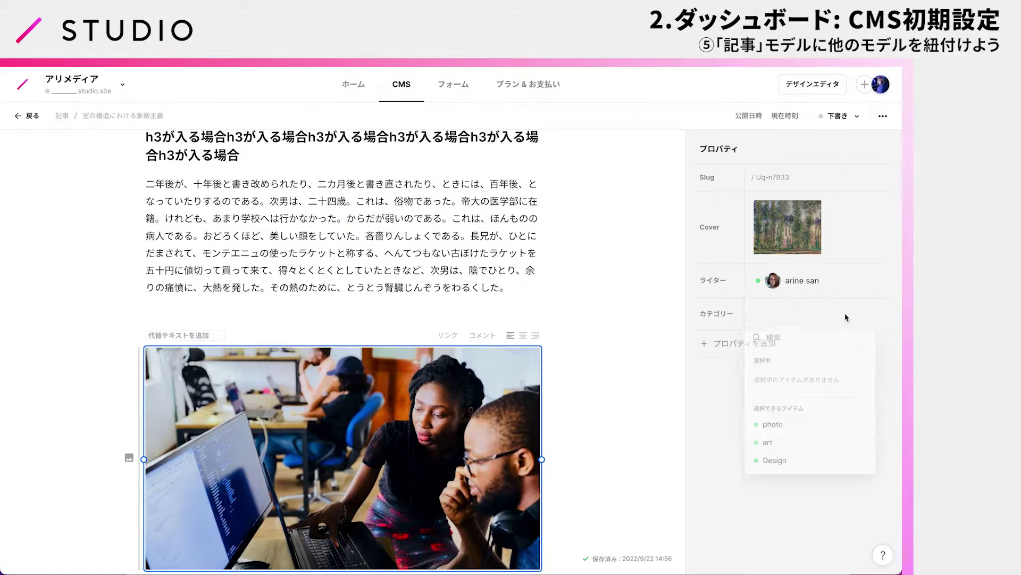